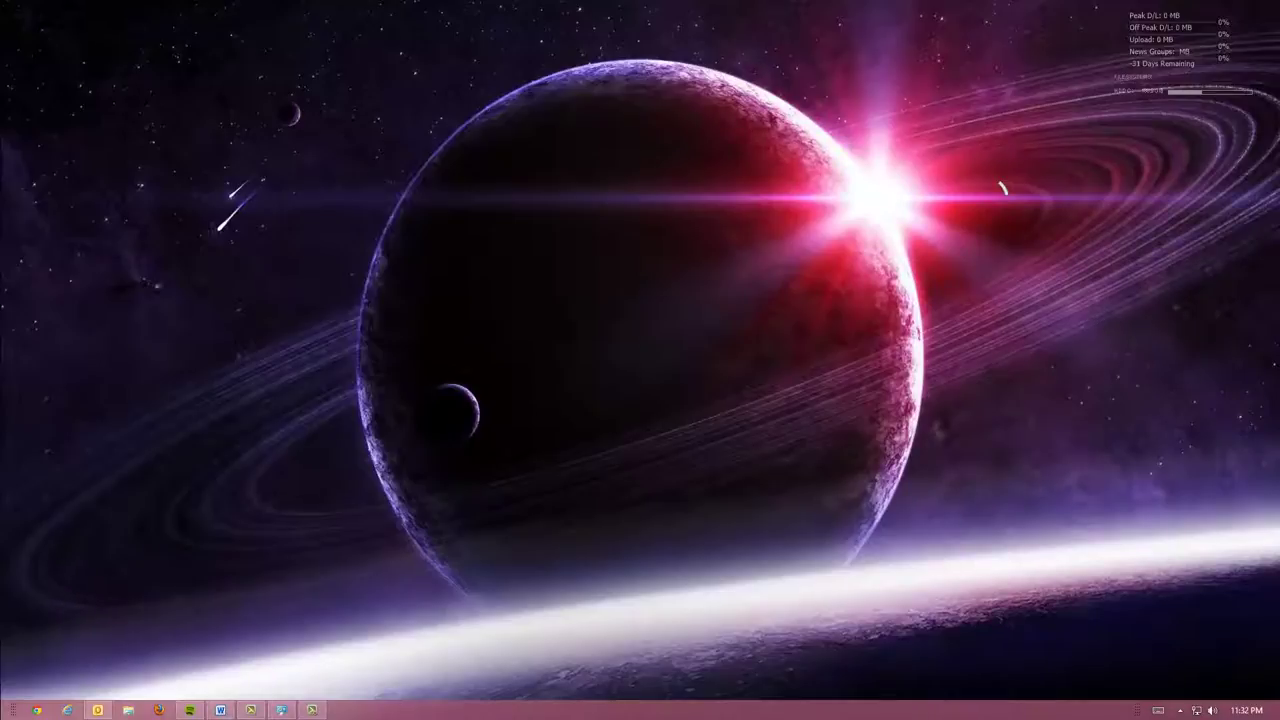
- Look through the Start screen tiles, find Decor8 by name and open its settings
mouse_move(2, 718)
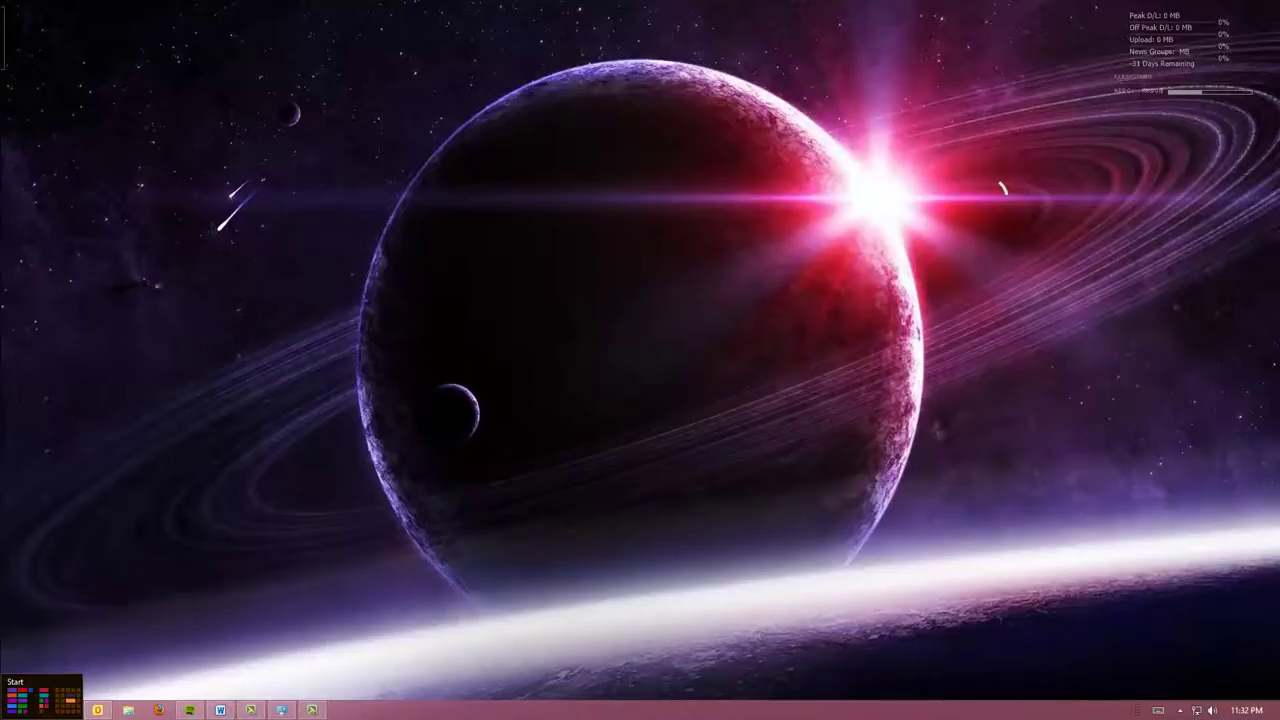
left_click(4, 716)
scroll(337, 482, "right", 5)
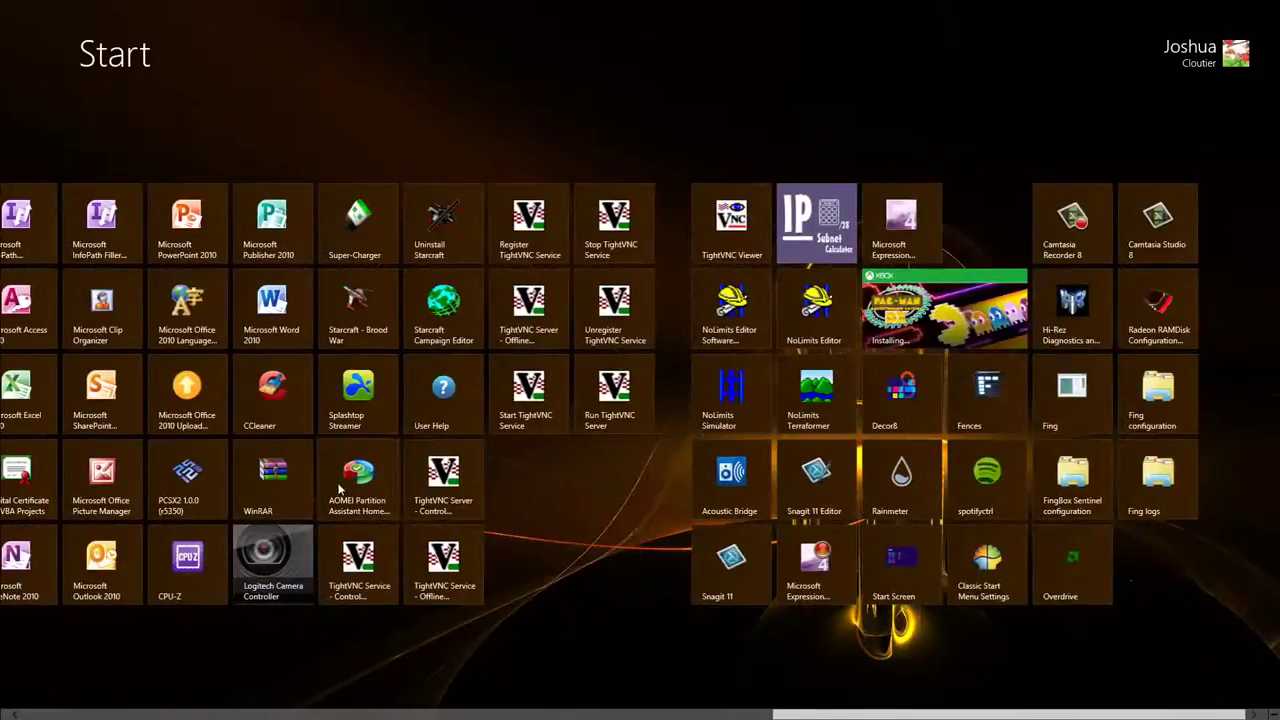
scroll(338, 488, "left", 5)
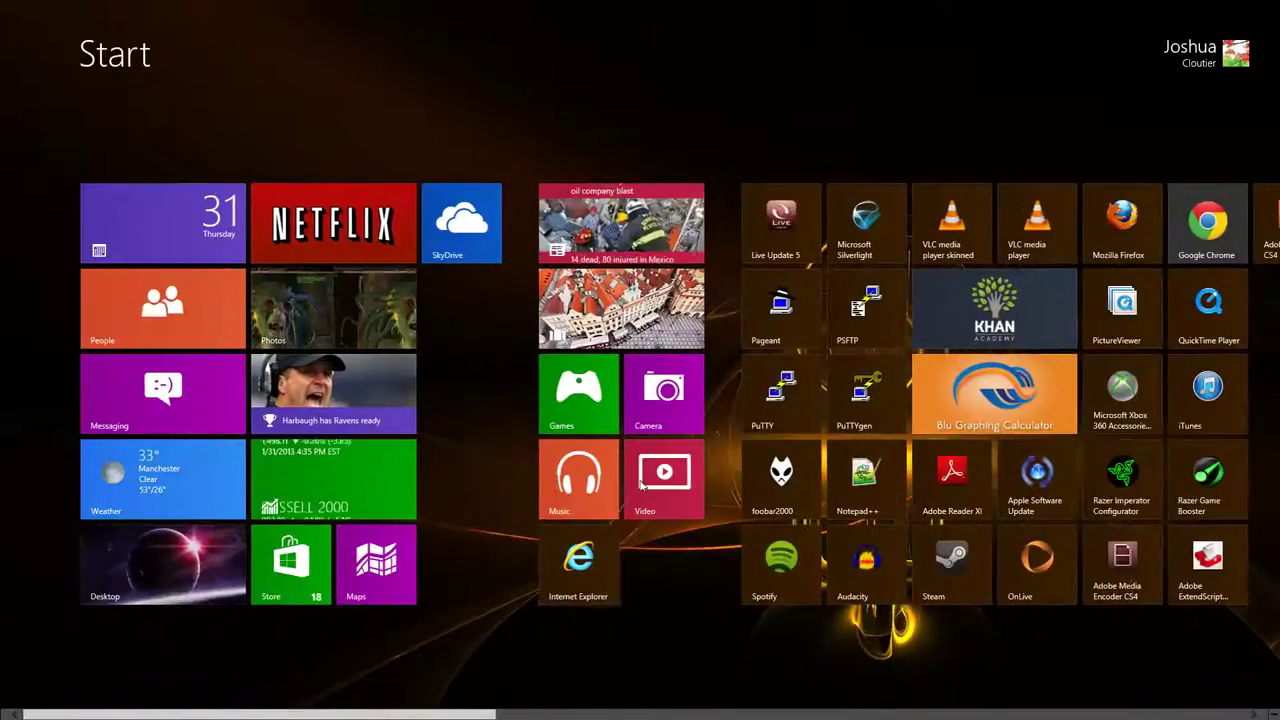
scroll(131, 361, "right", 8)
scroll(424, 497, "left", 8)
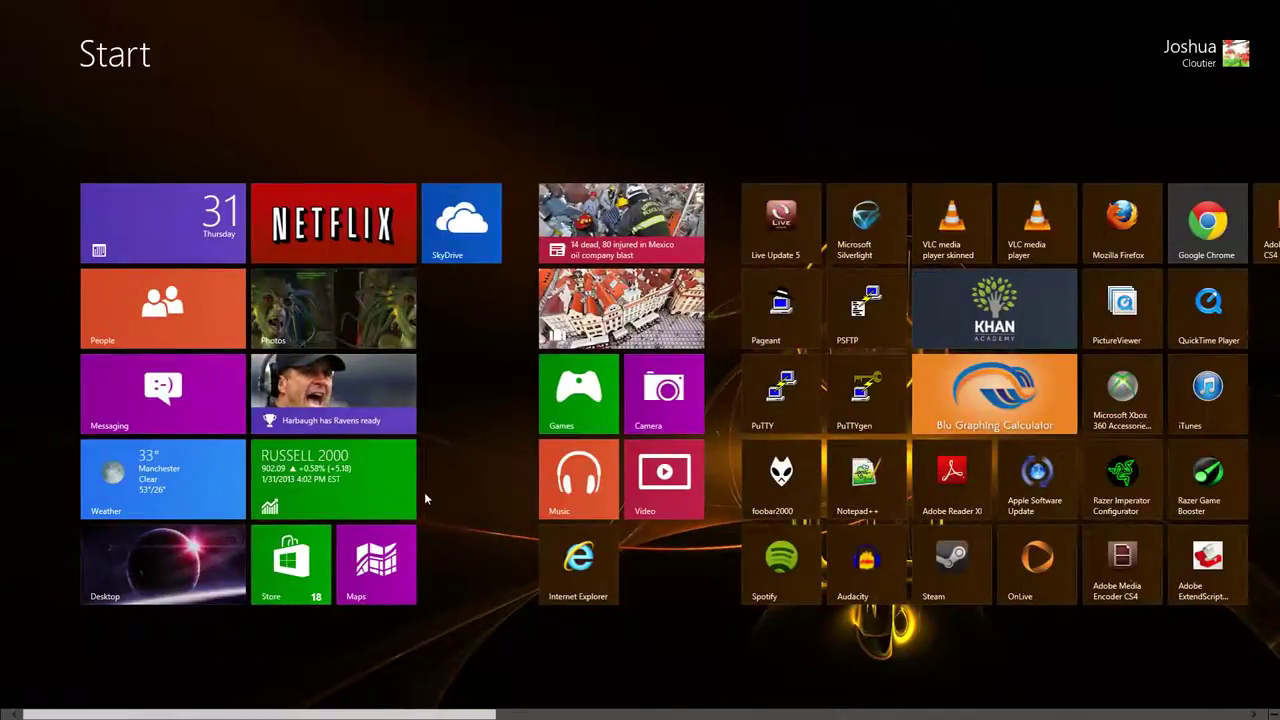
type("decor8")
key("Return")
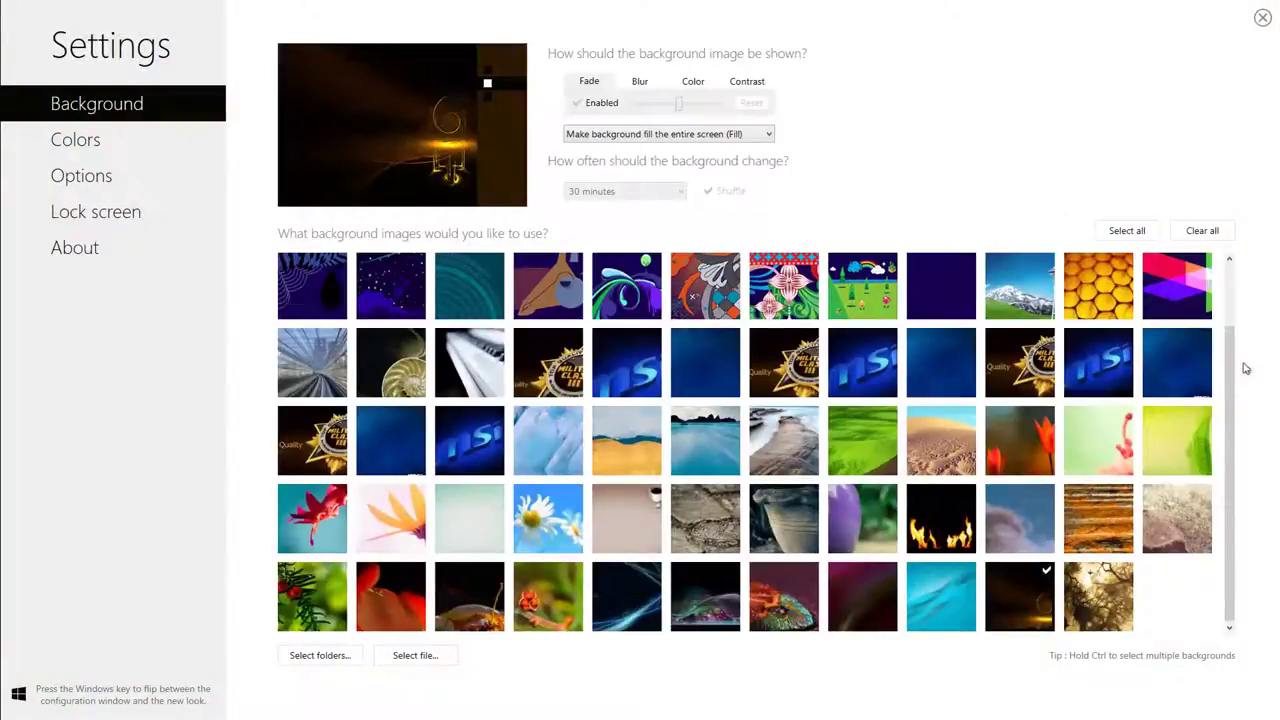
- Set the Start screen background to the plain blue image in the third row and preview it
left_click_drag(1237, 374, 1237, 291)
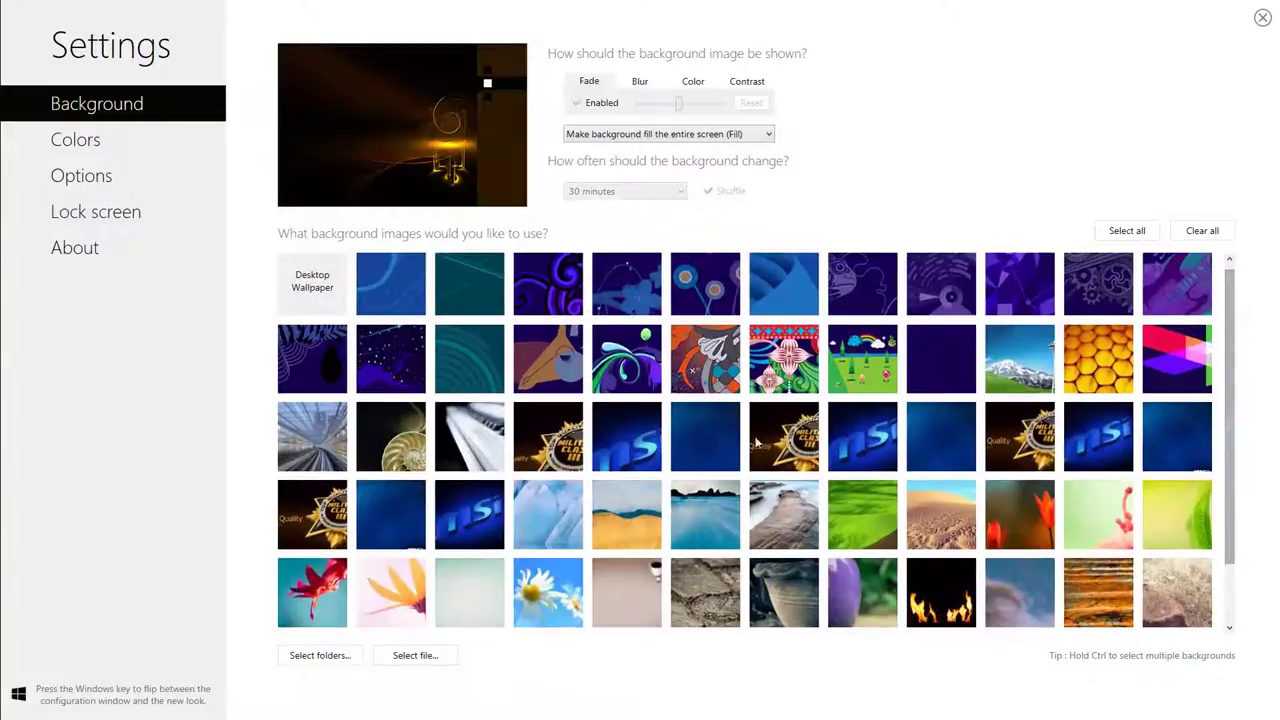
left_click(705, 436)
key("super")
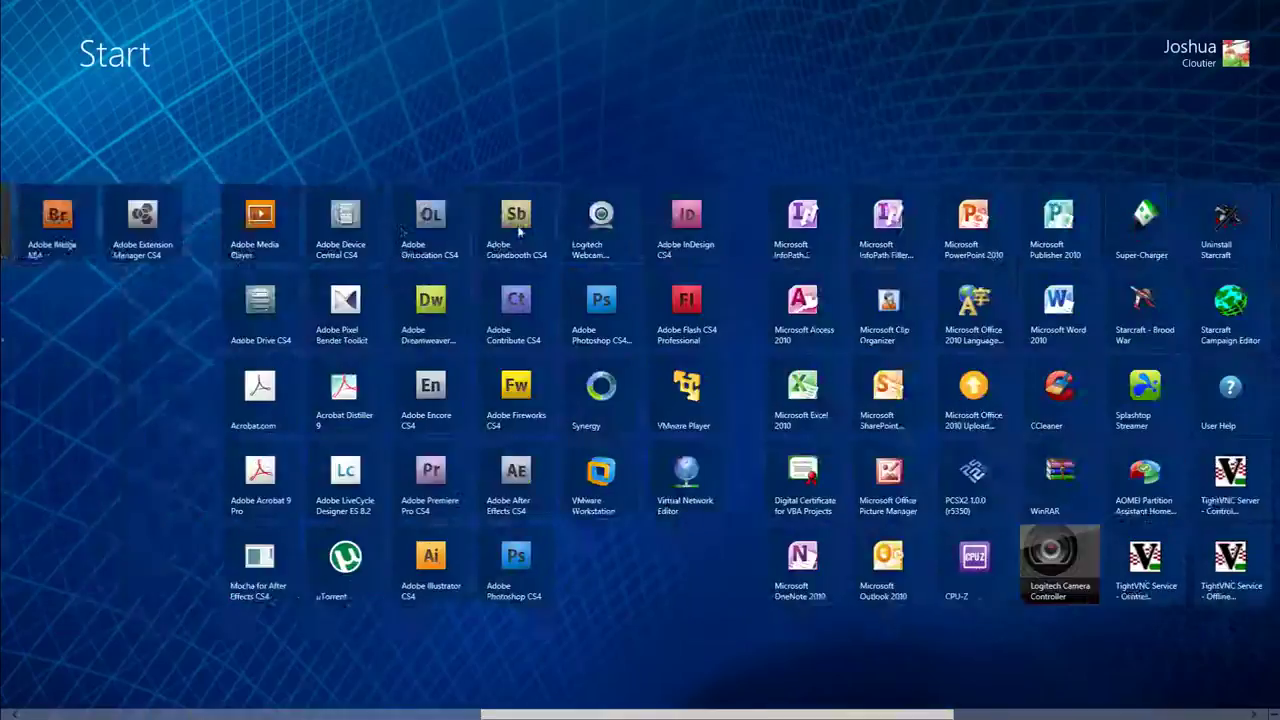
key("super")
- Switch the Start screen background to the dark teal image in the first row and preview it
left_click(475, 288)
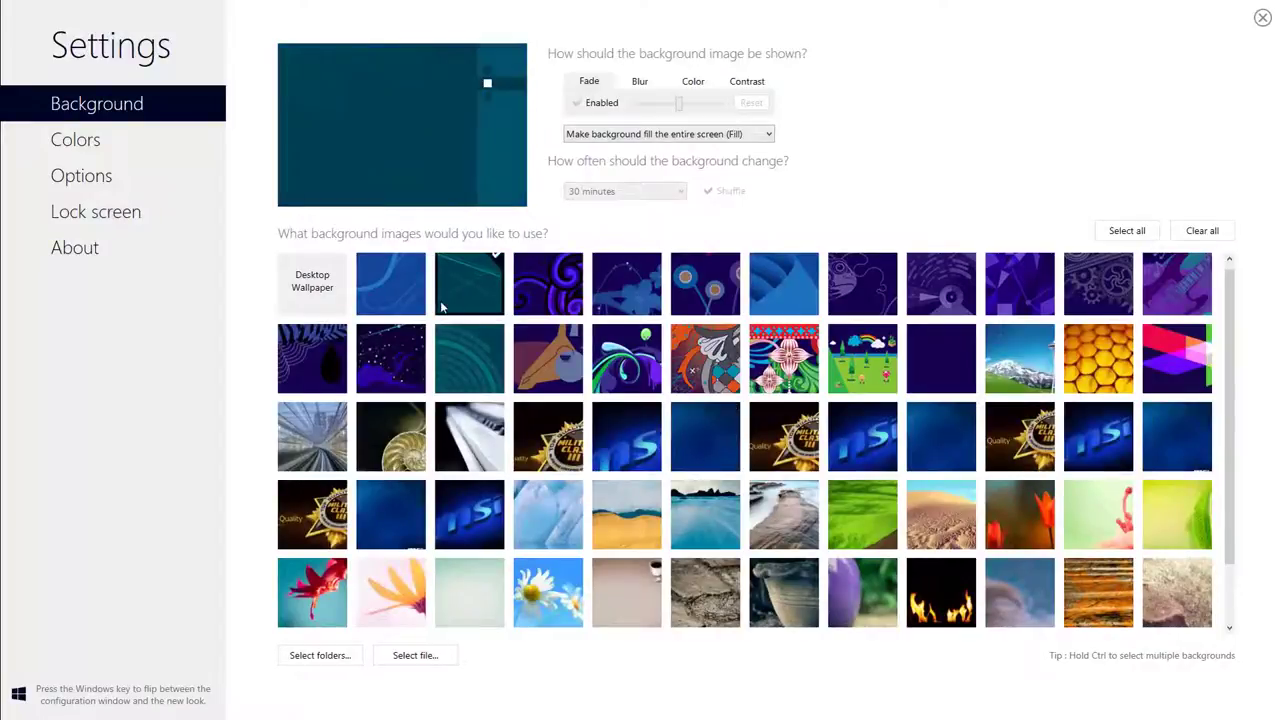
key("super")
key("super")
- Apply the blue image with the small MSI logo from the fourth row as the background and preview it
scroll(422, 372, "down", 1)
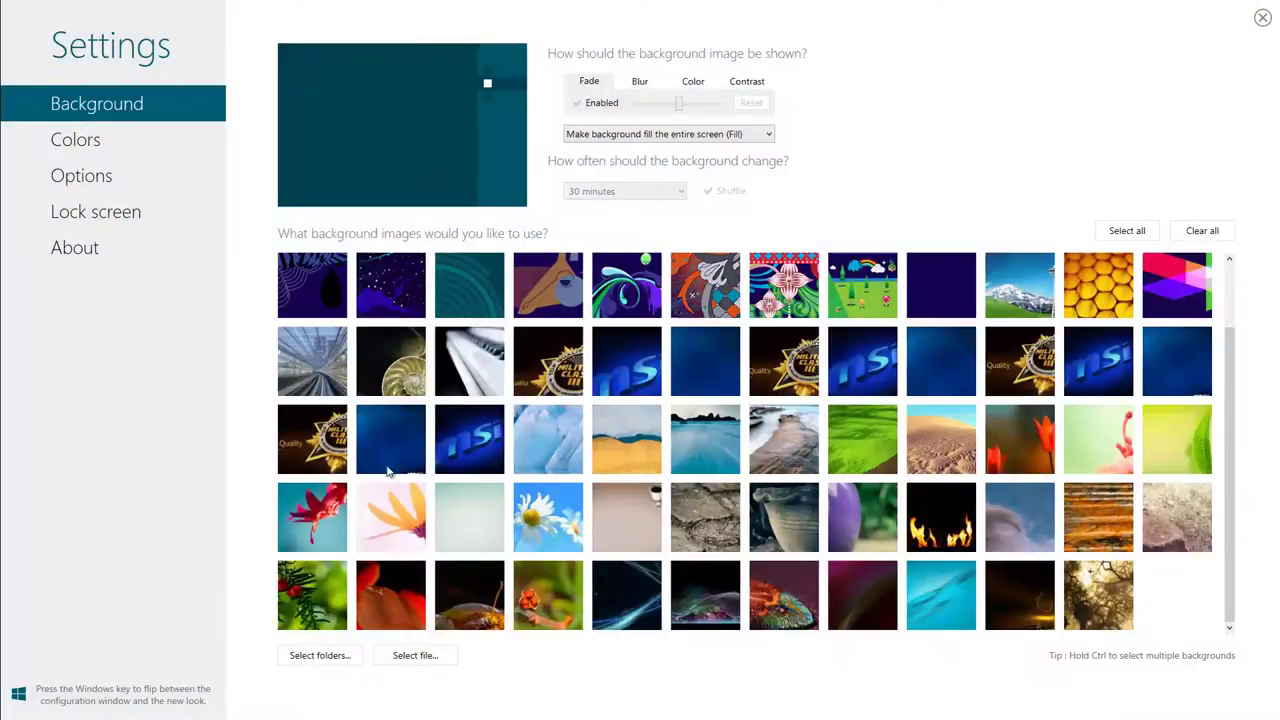
left_click(413, 427)
key("super")
key("super")
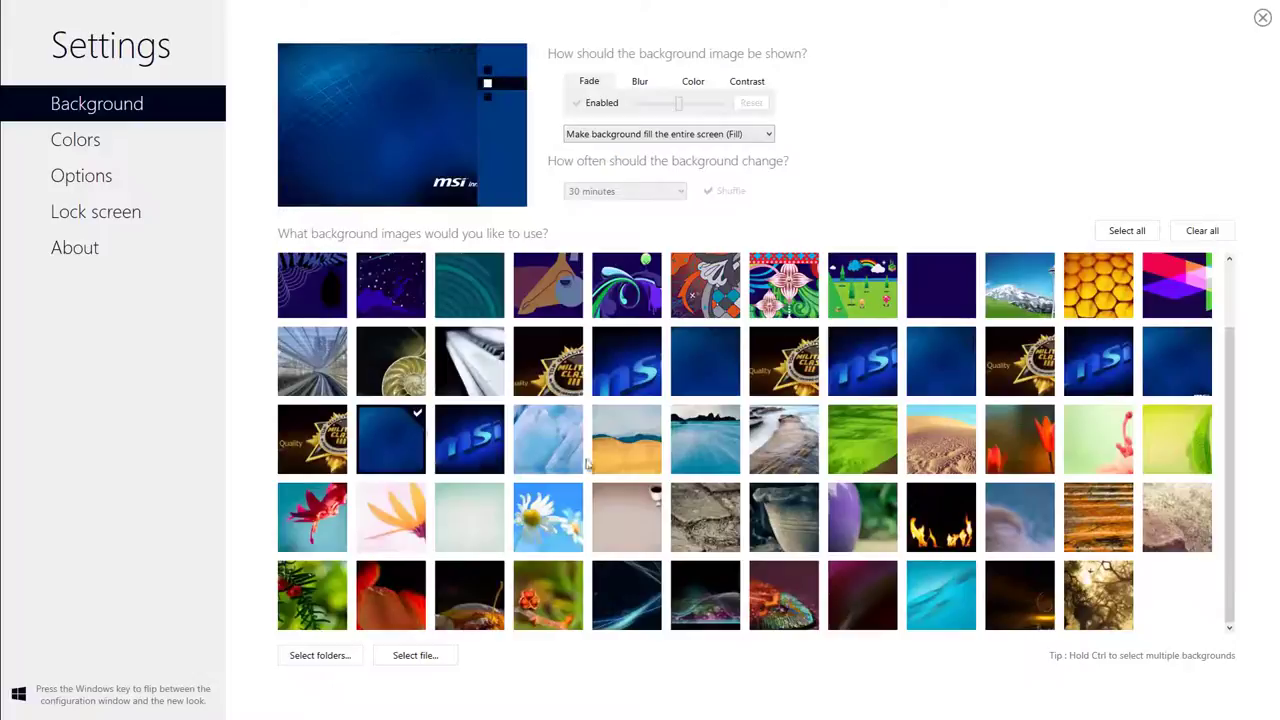
- Try the dark abstract images and the golden sunlit tree as background, and preview the tree image across the Start screen tiles
left_click(757, 620)
left_click(705, 600)
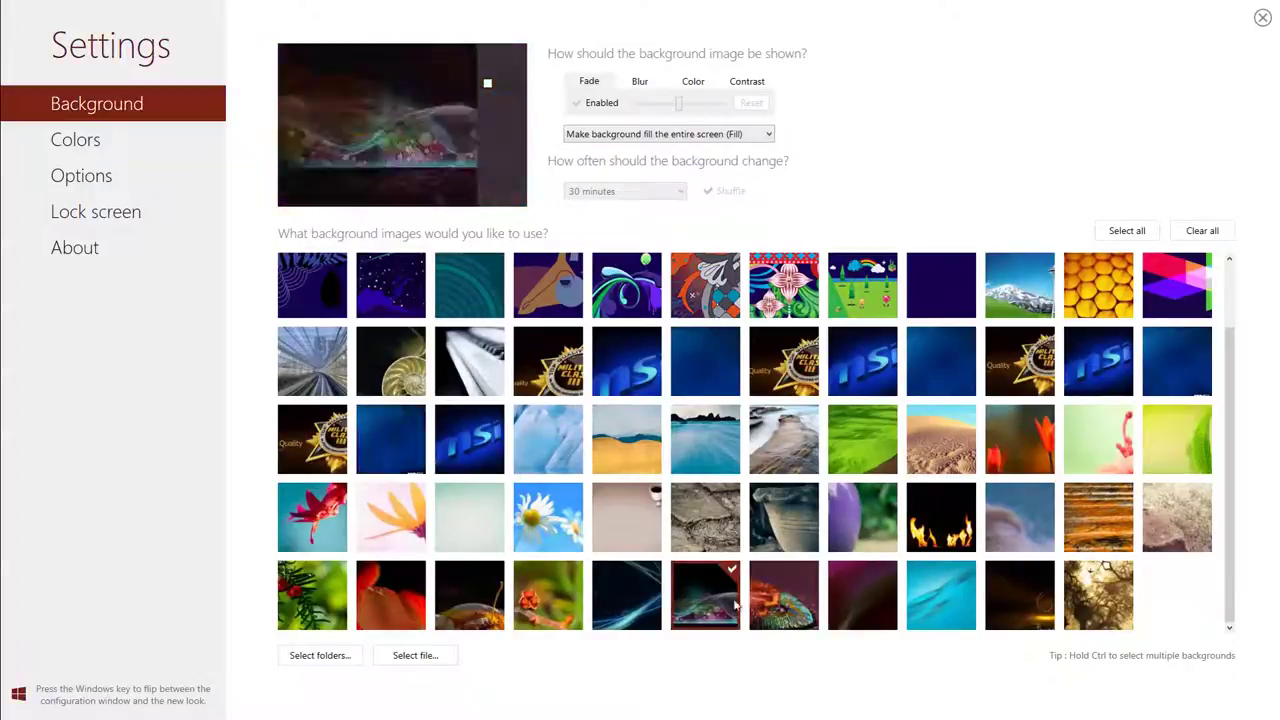
left_click(1098, 600)
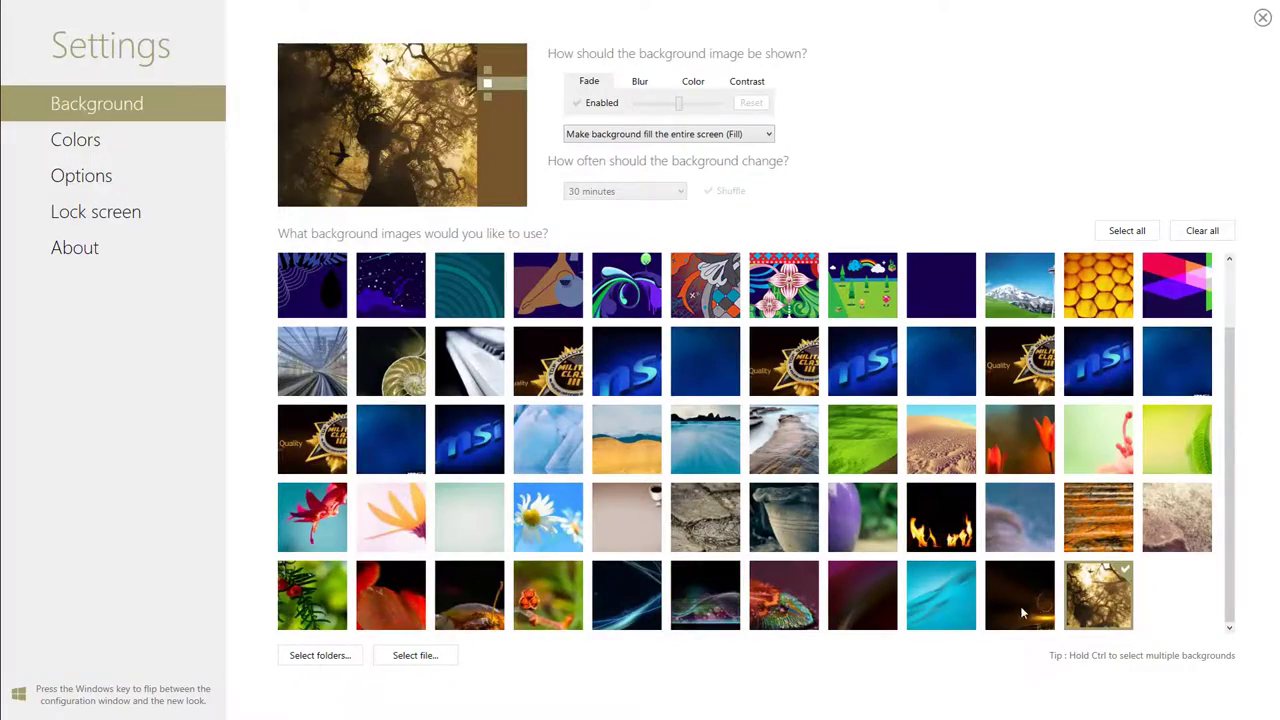
key("super")
key("super")
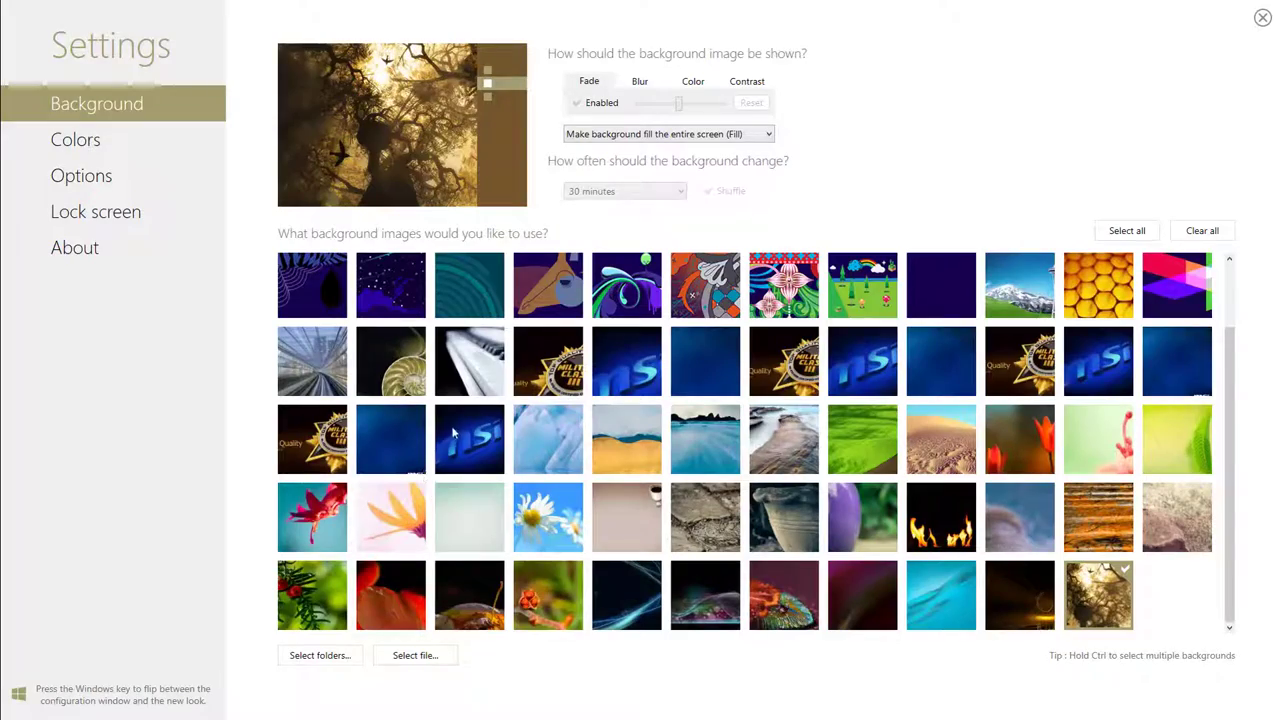
key("super")
scroll(703, 395, "down", 4)
scroll(703, 395, "down", 5)
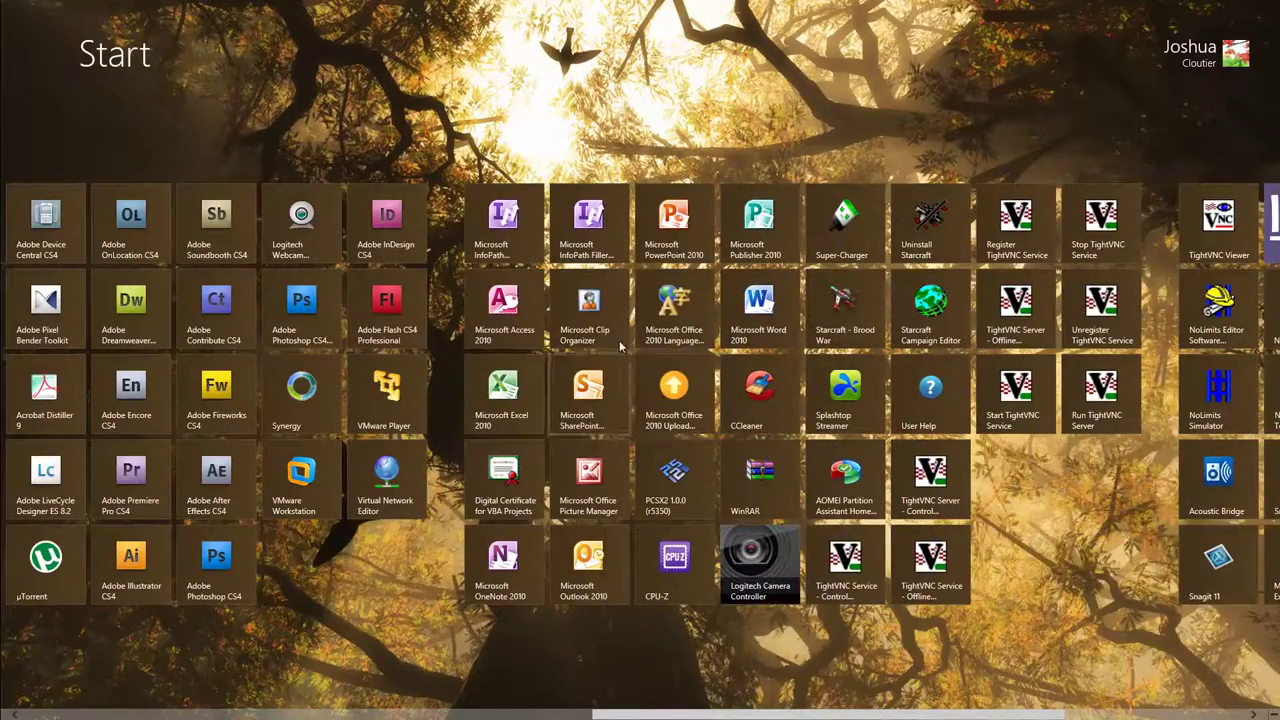
scroll(619, 340, "up", 5)
key("super")
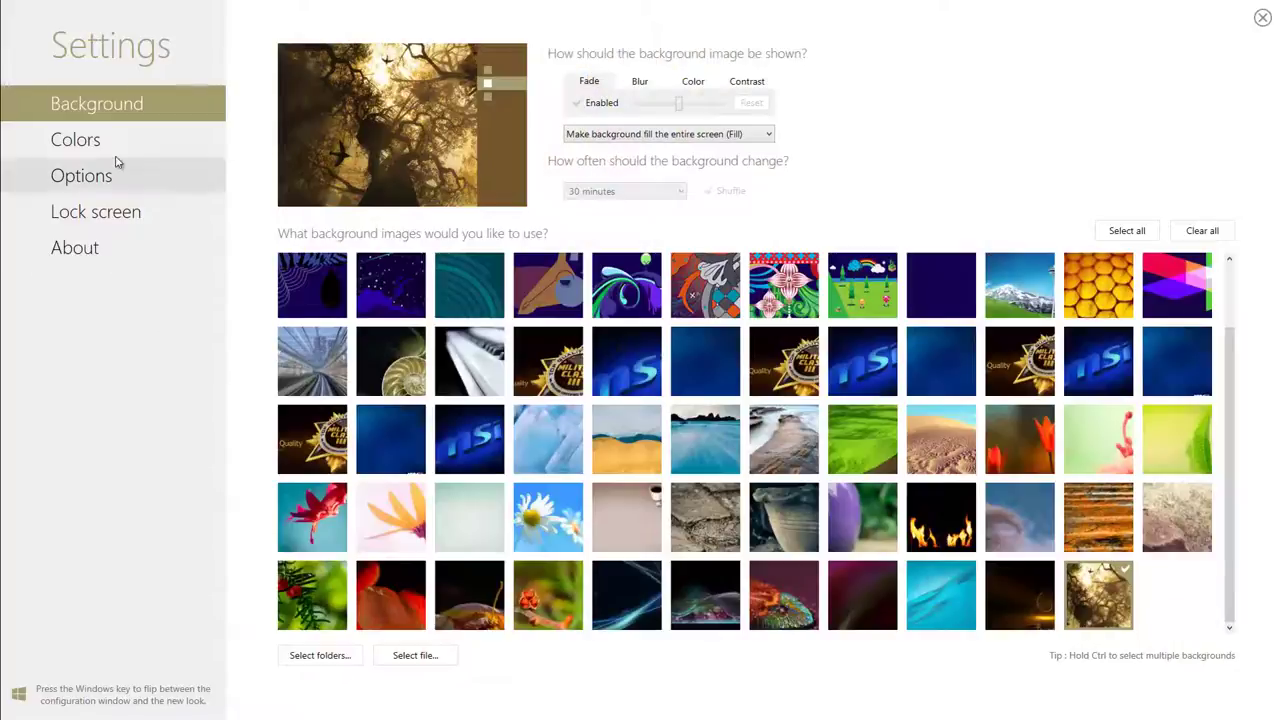
- Examine the tile row, parallax scrolling and colour options, and the lock screen background settings
left_click(116, 152)
left_click(130, 115)
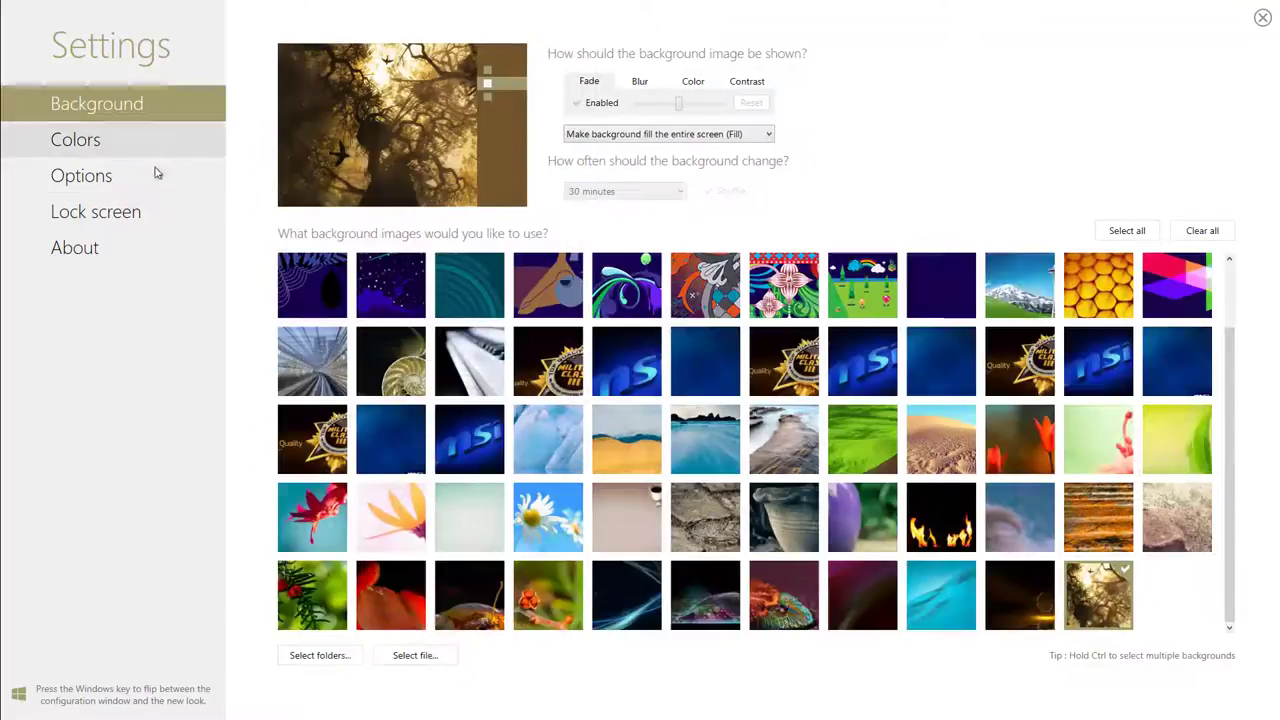
left_click(155, 172)
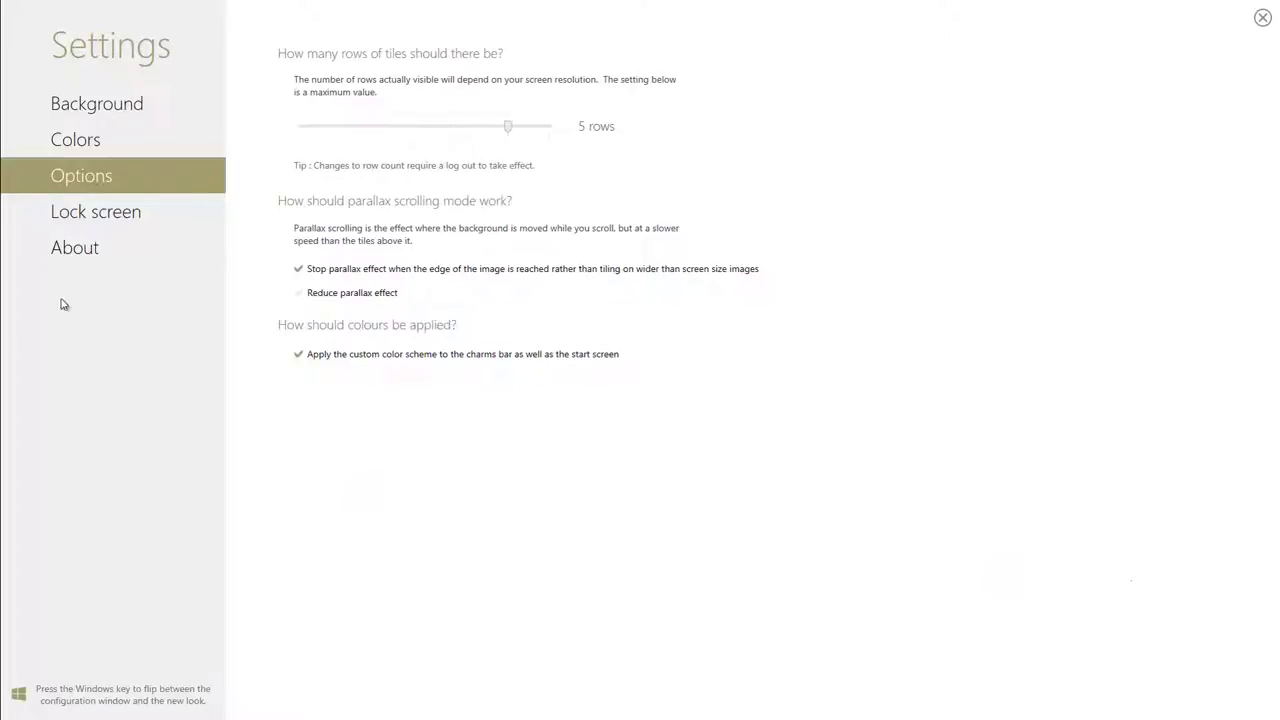
left_click(107, 214)
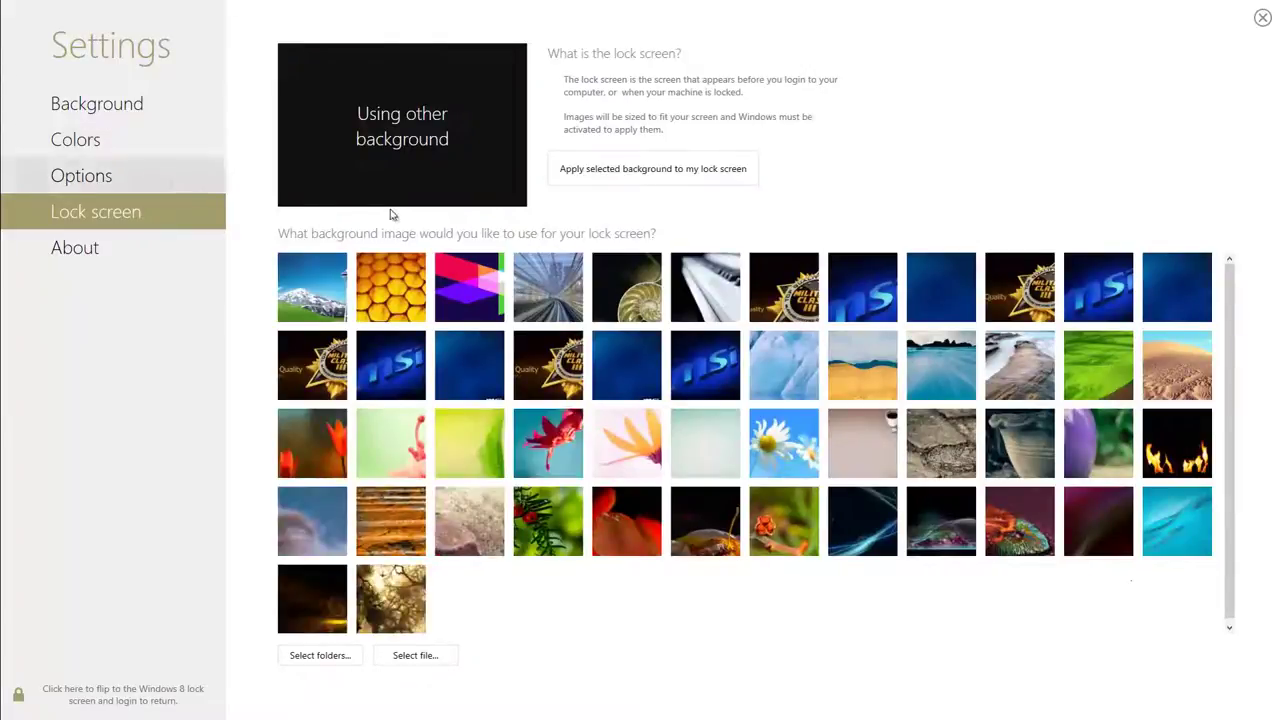
- Examine the Color and Contrast adjustments available for the Start screen background image
left_click(86, 110)
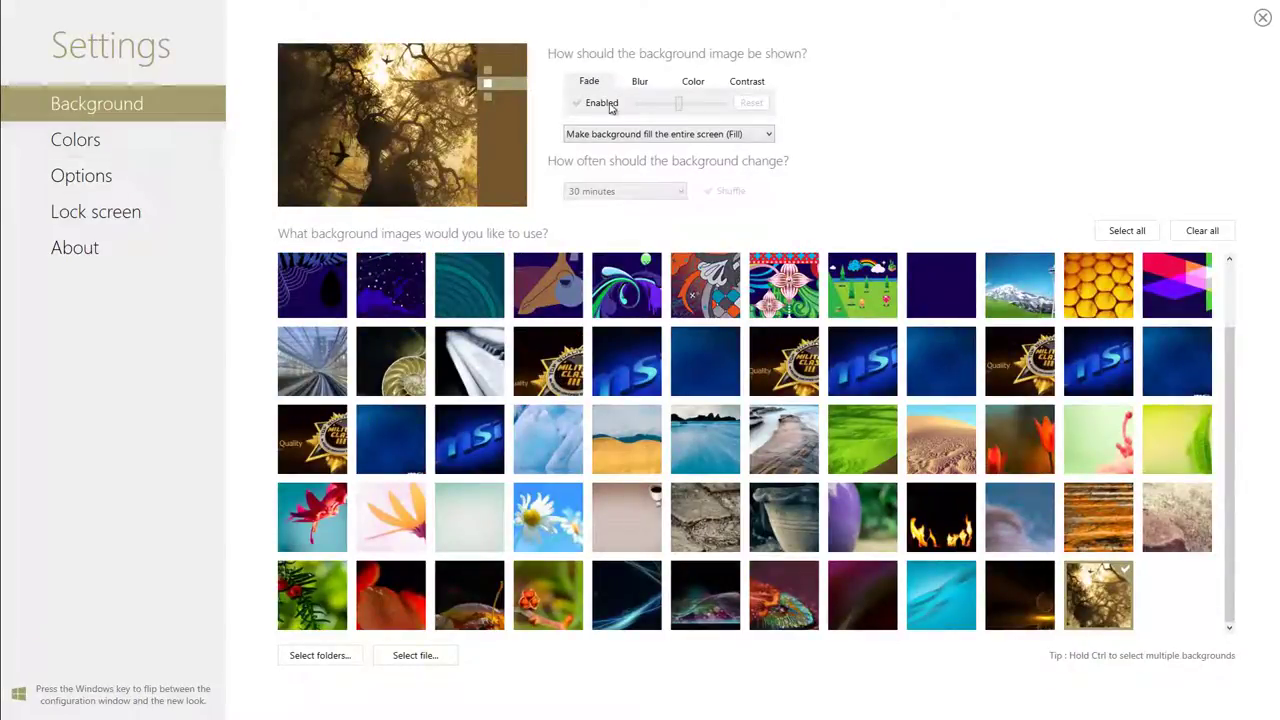
left_click(693, 84)
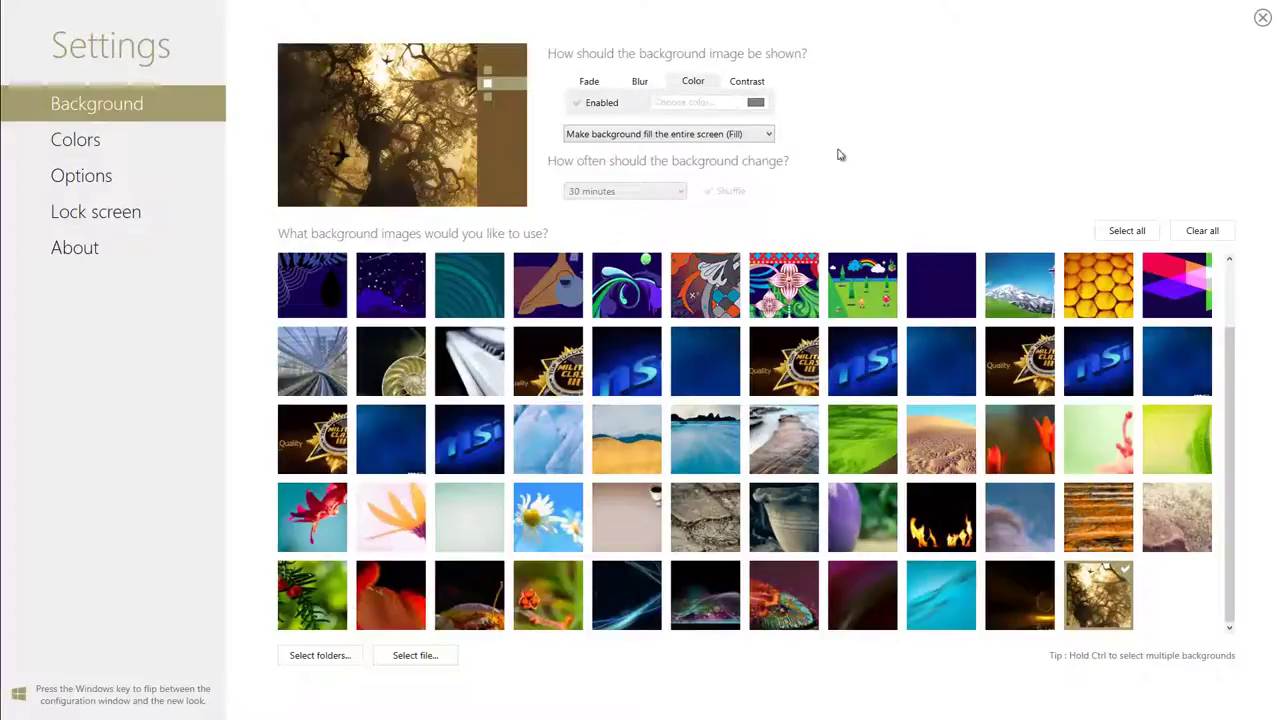
left_click(760, 84)
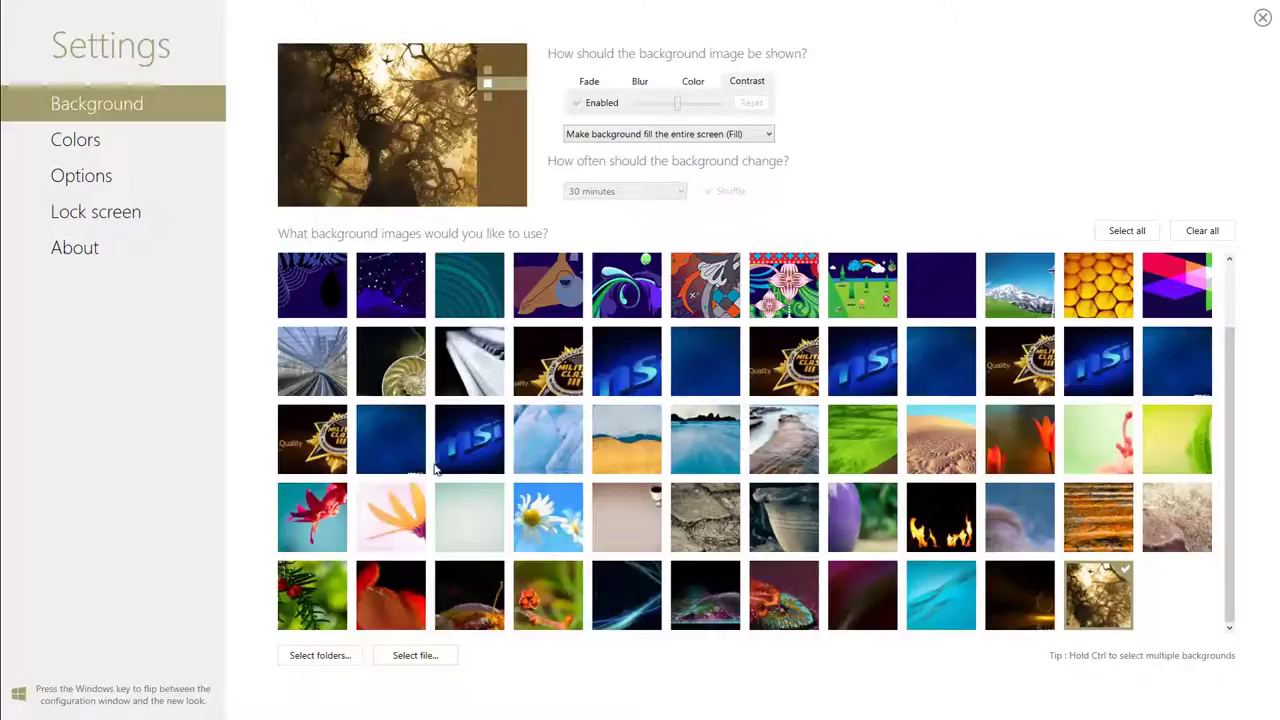
- Review the Colors, Options, Lock screen and About pages of the settings
left_click(138, 141)
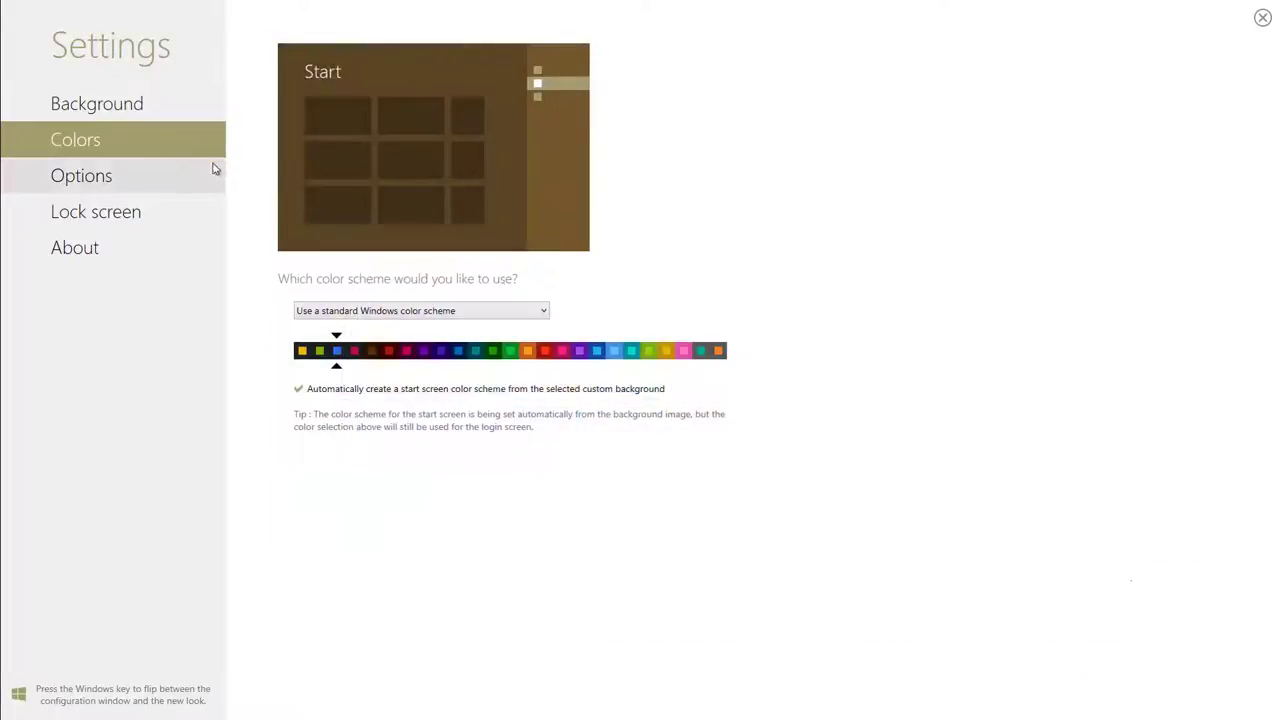
left_click(149, 172)
left_click(130, 206)
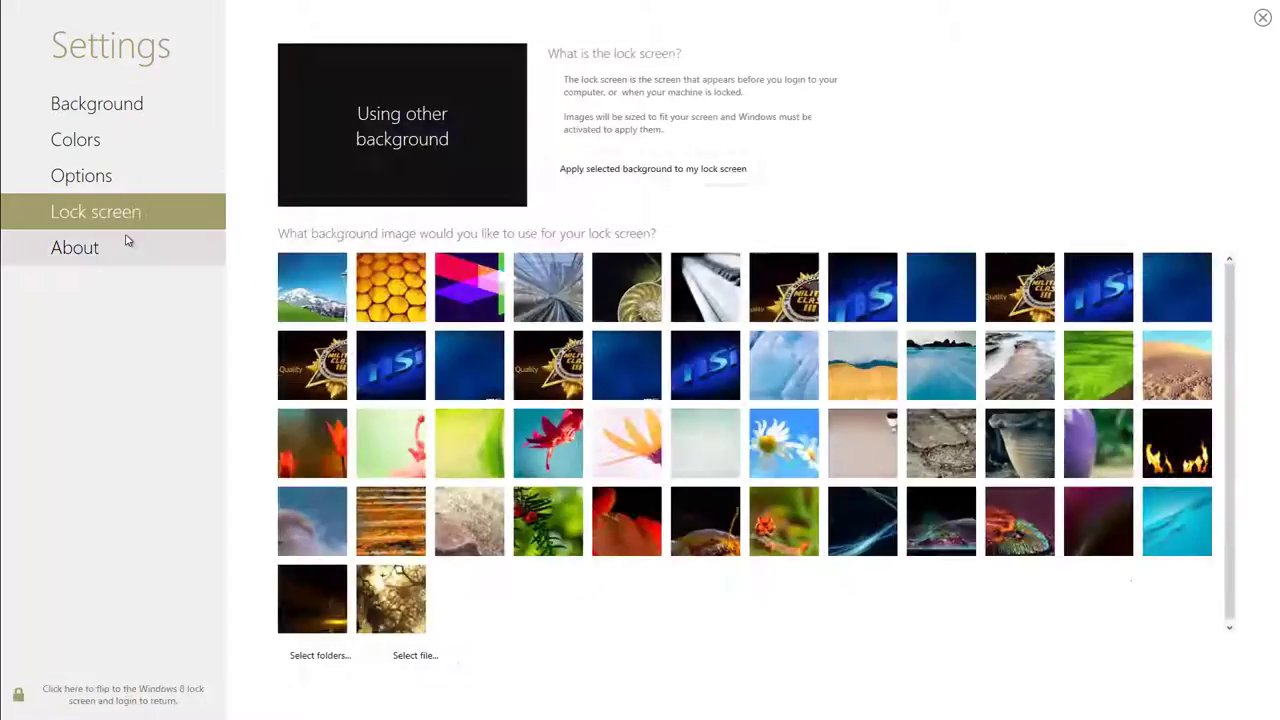
left_click(126, 245)
- Use the Desktop Wallpaper as the Start screen background, preview it, and close the Decor8 settings
left_click(105, 104)
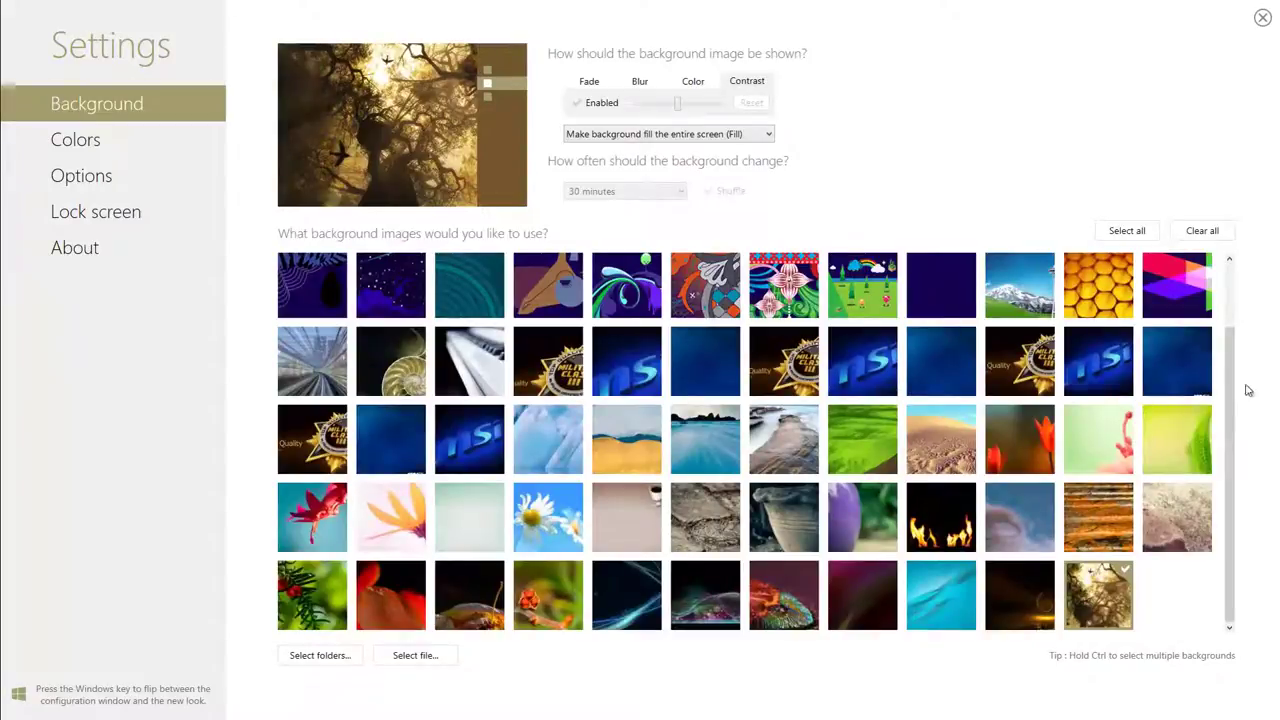
scroll(1240, 390, "up", 2)
left_click(314, 293)
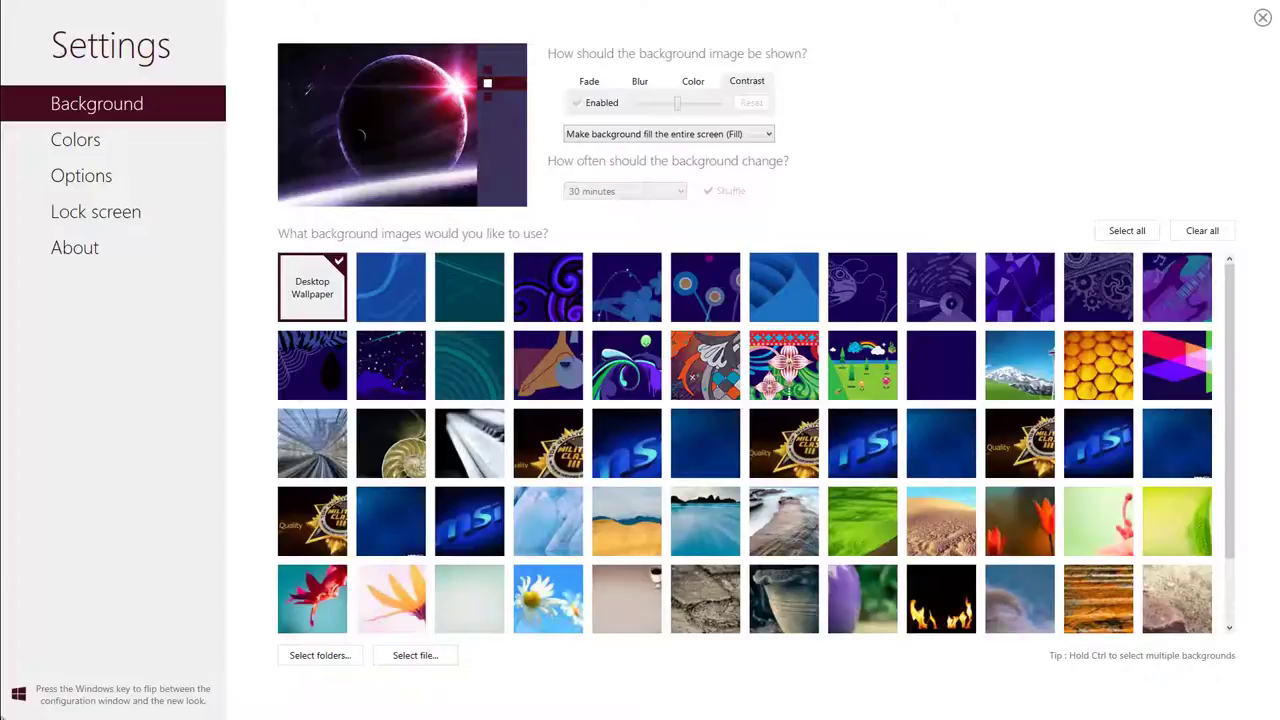
key("super")
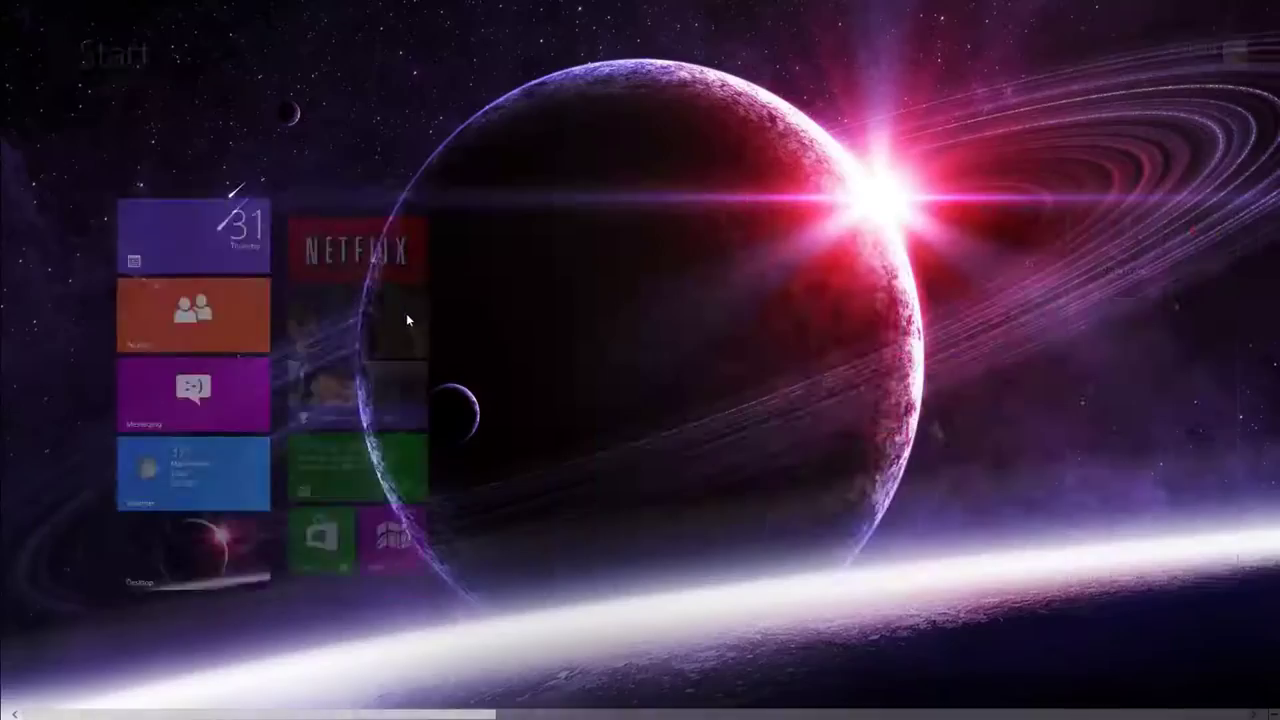
left_click(98, 557)
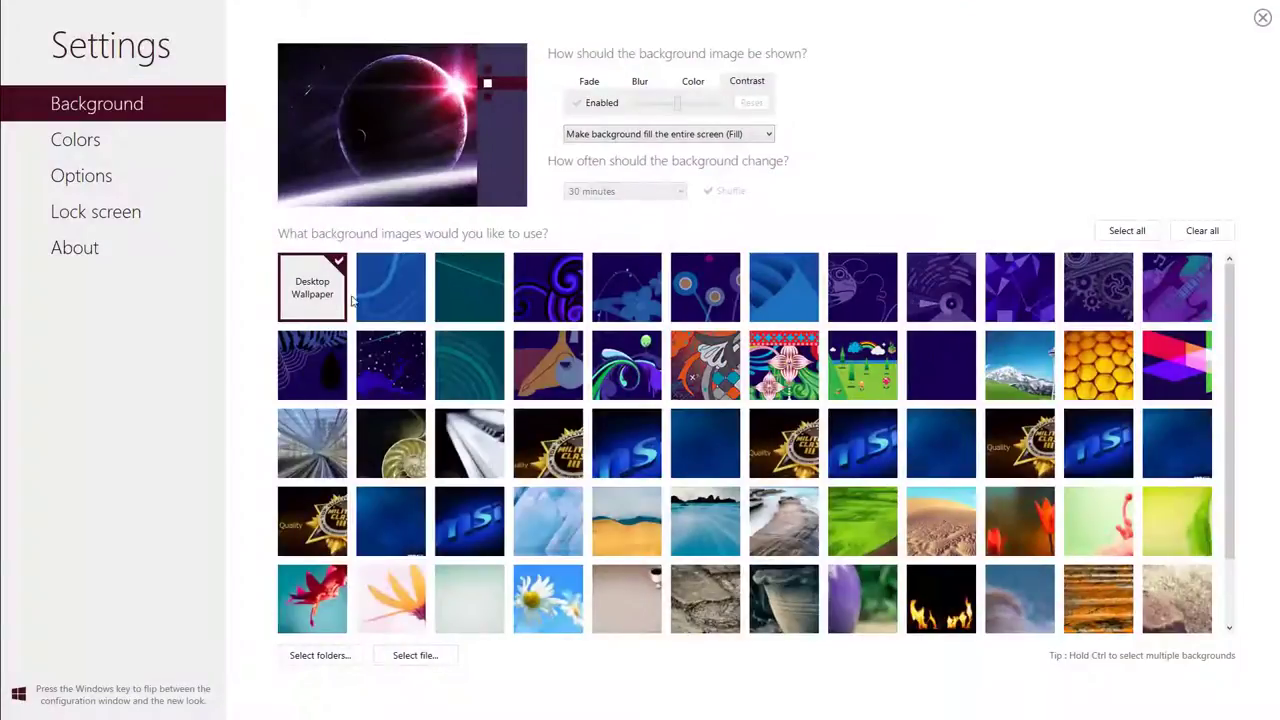
left_click(1262, 17)
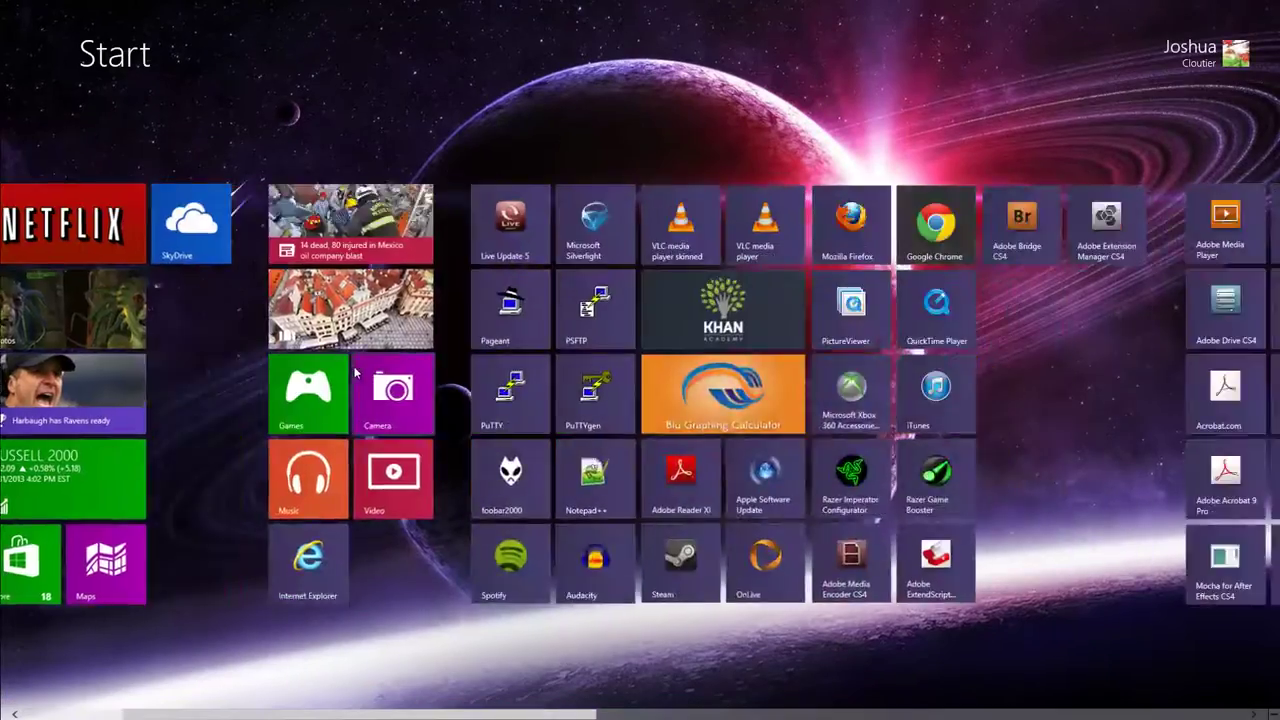
- Check how the Start screen blends with the desktop wallpaper, and minimize the Personalization window
scroll(355, 373, "down", 5)
scroll(355, 373, "up", 5)
scroll(355, 373, "down", 5)
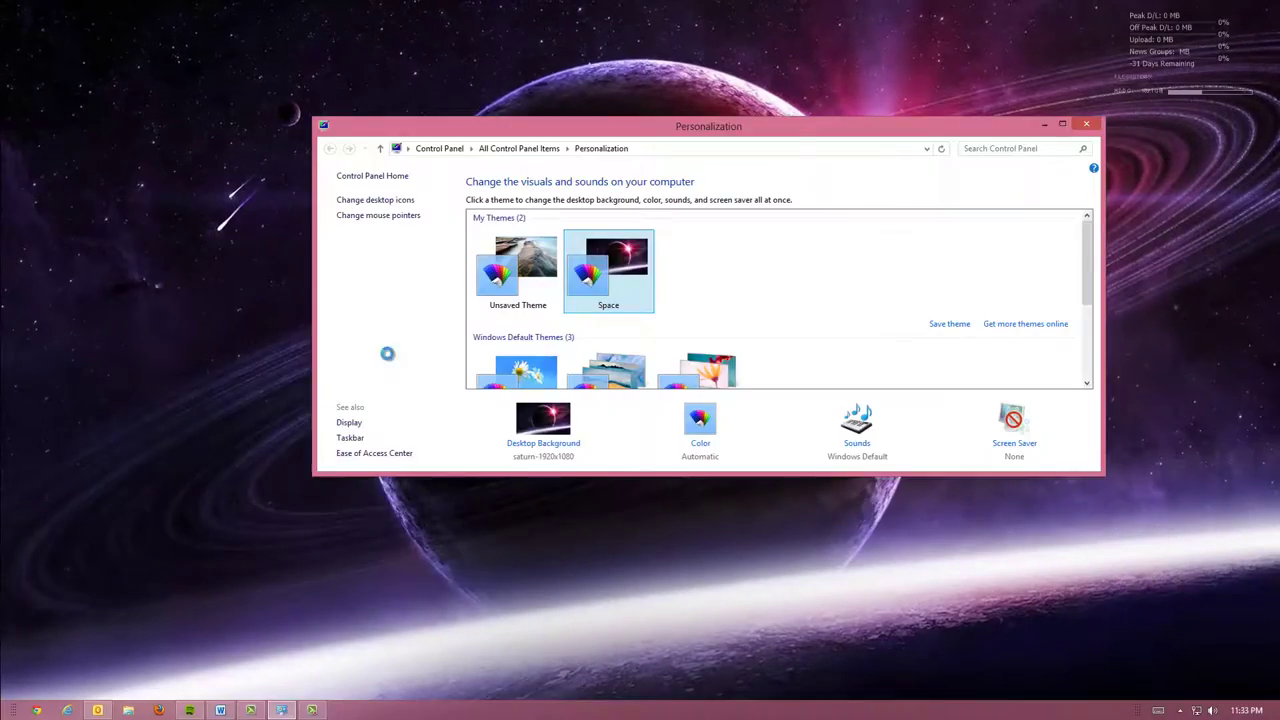
key("super")
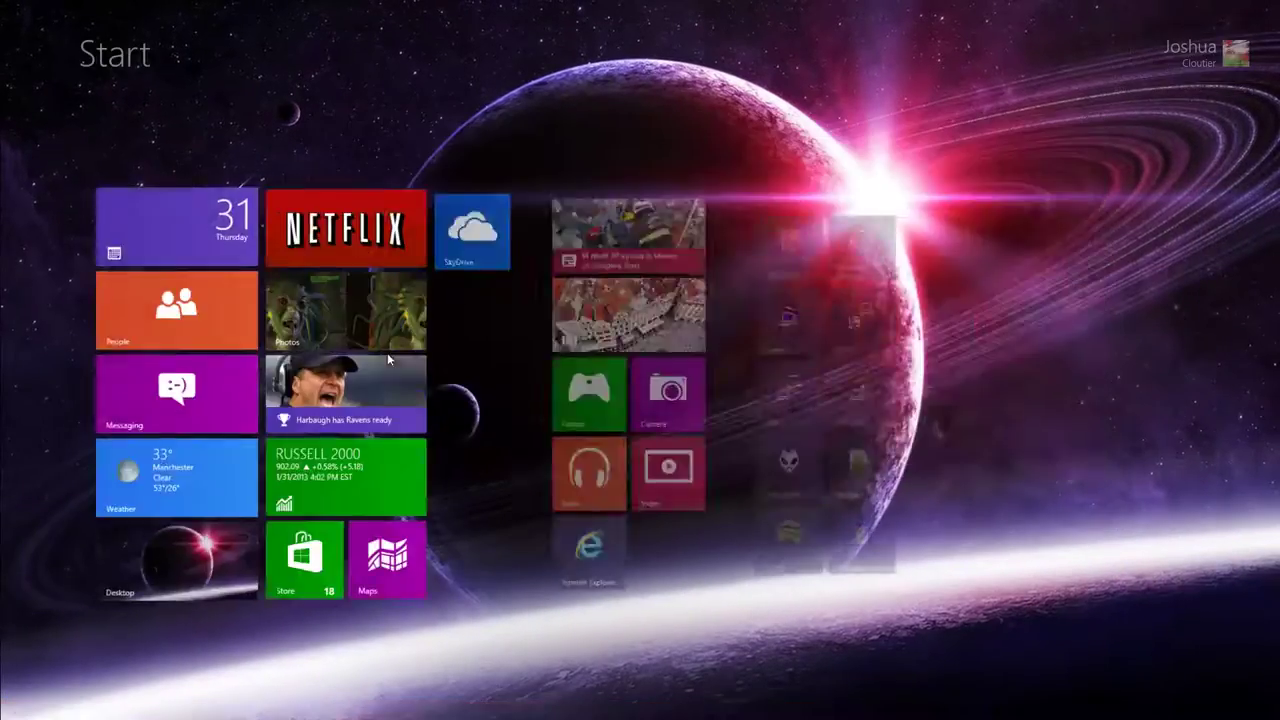
scroll(387, 352, "down", 3)
key("super")
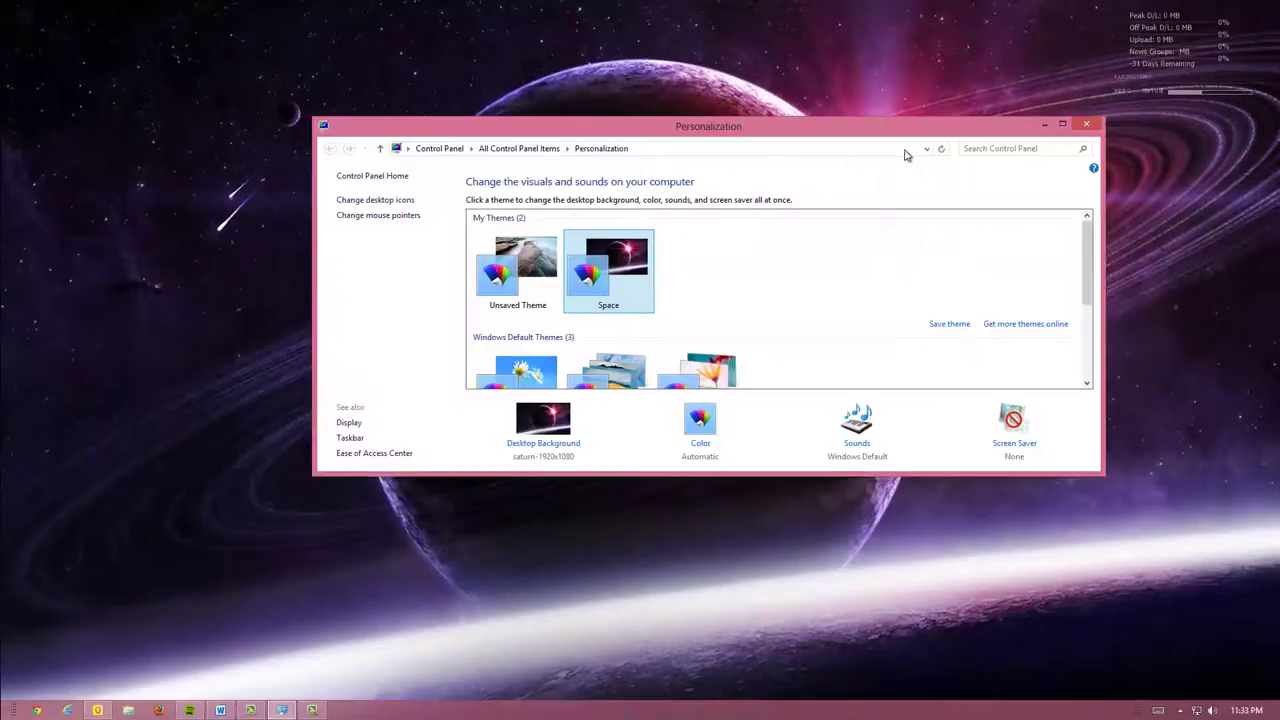
left_click(1040, 125)
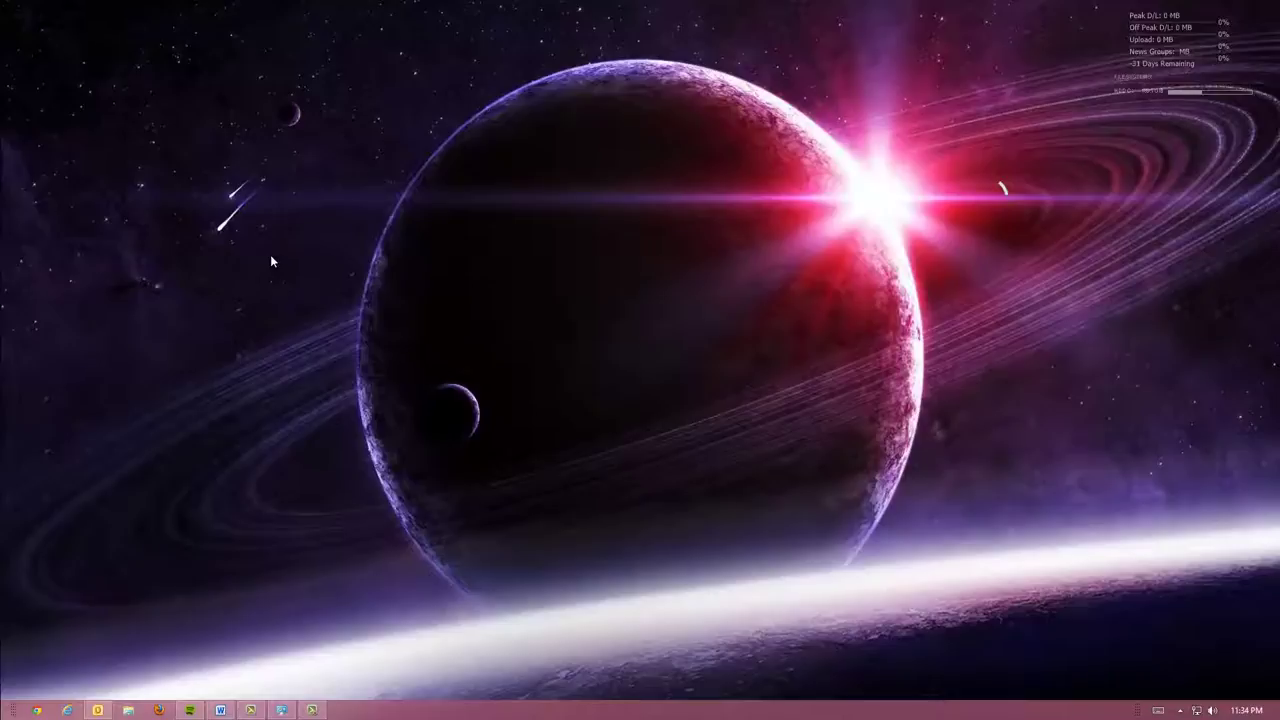
- Search Google for "classic shell" in Chrome and open the Classic Shell website
left_click(38, 711)
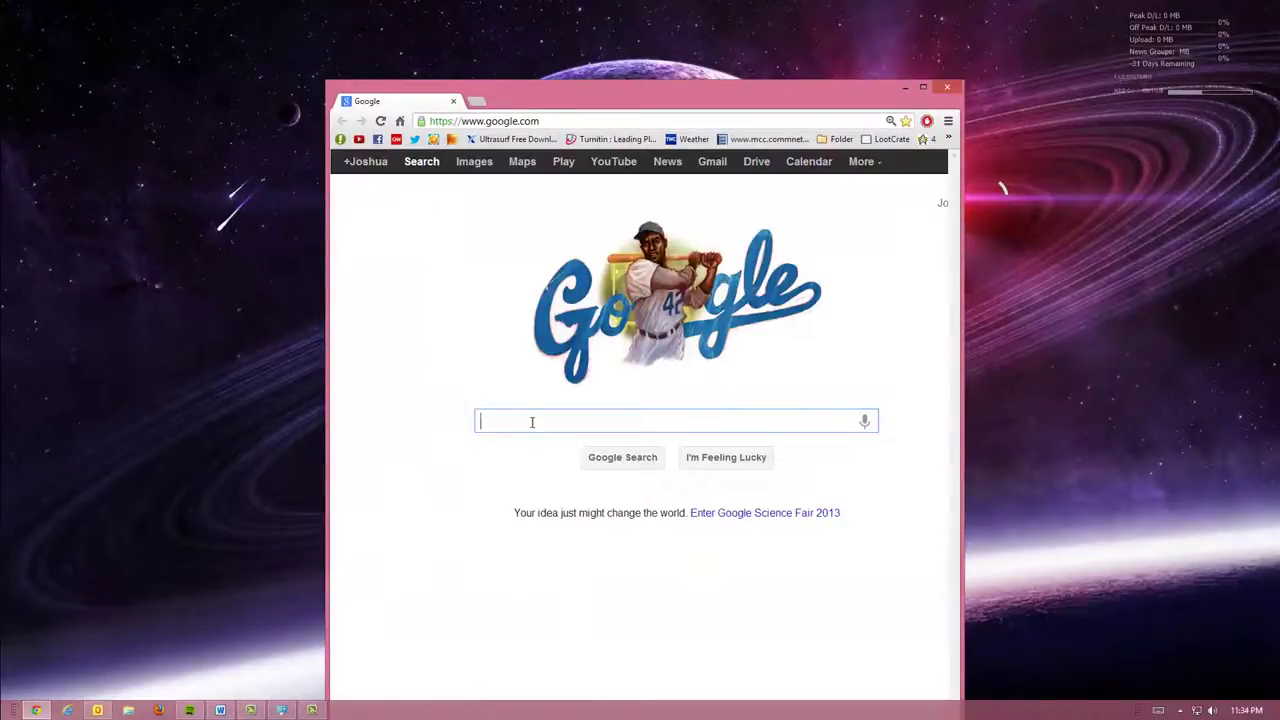
type("classic shell")
key("Return")
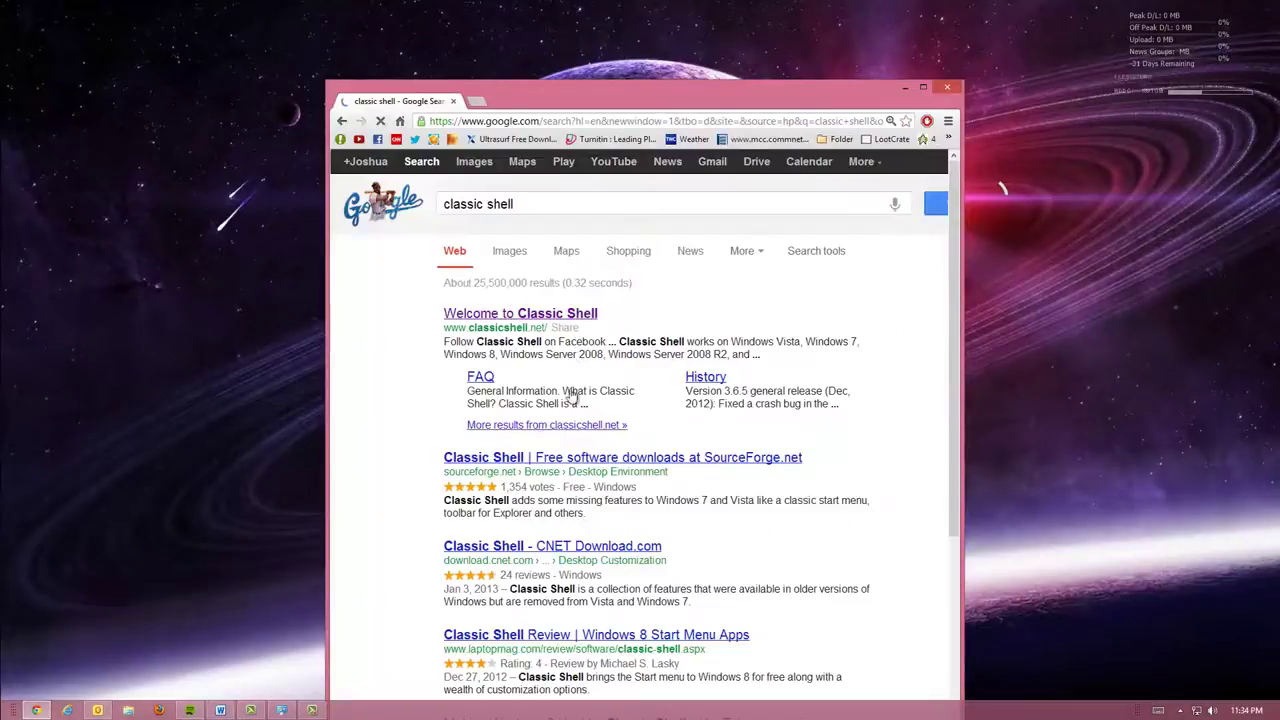
left_click(554, 312)
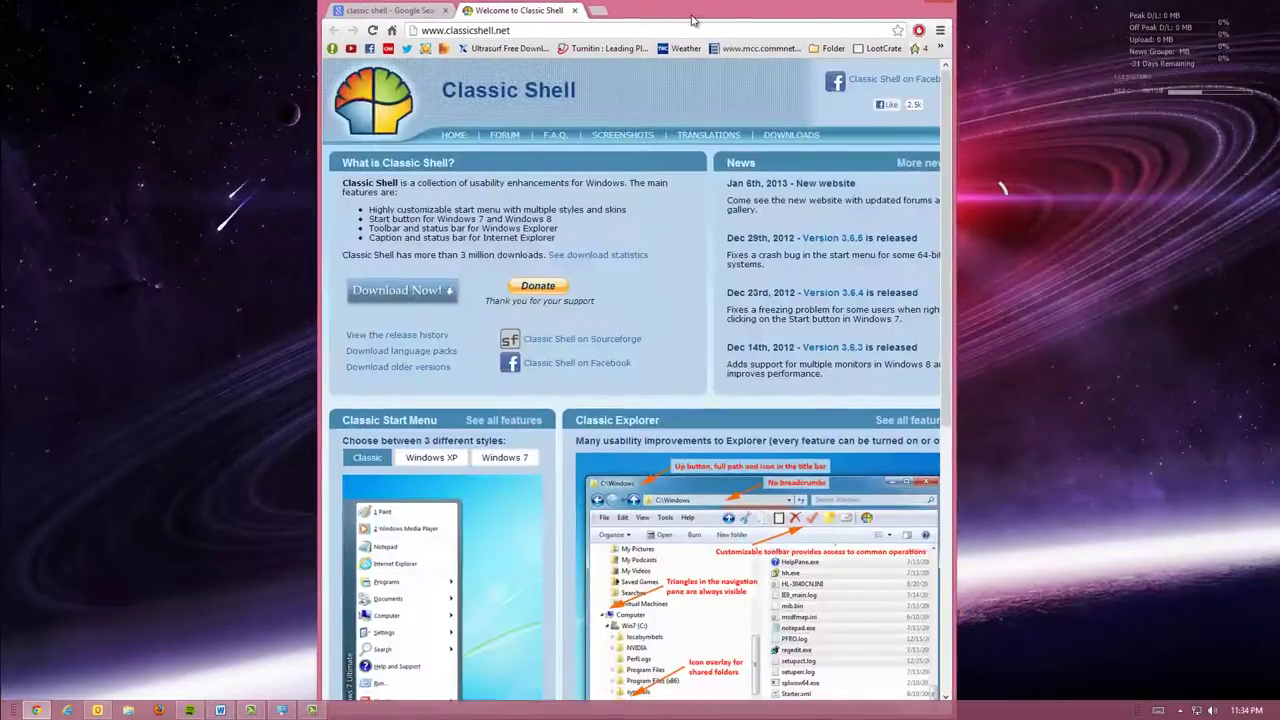
- Skim the Classic Shell home page, then search the Start screen apps for "classic" and open Classic Start Menu Settings
scroll(428, 494, "down", 3)
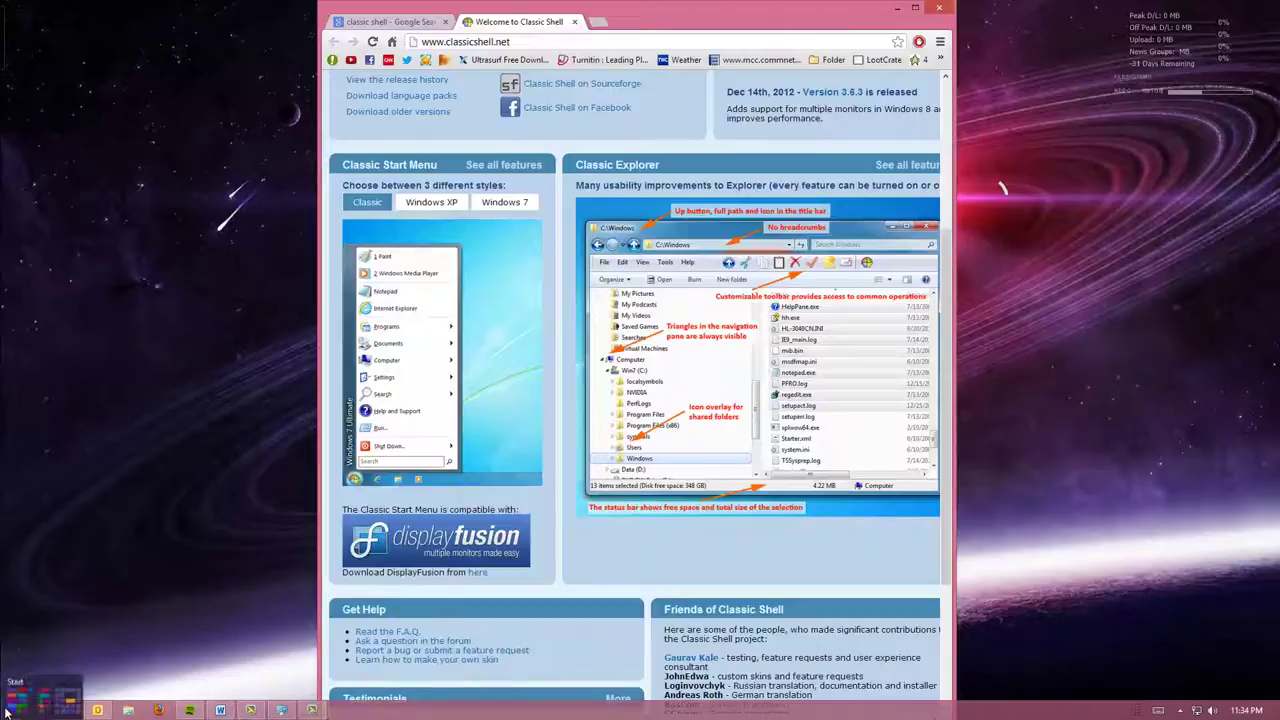
left_click(5, 712)
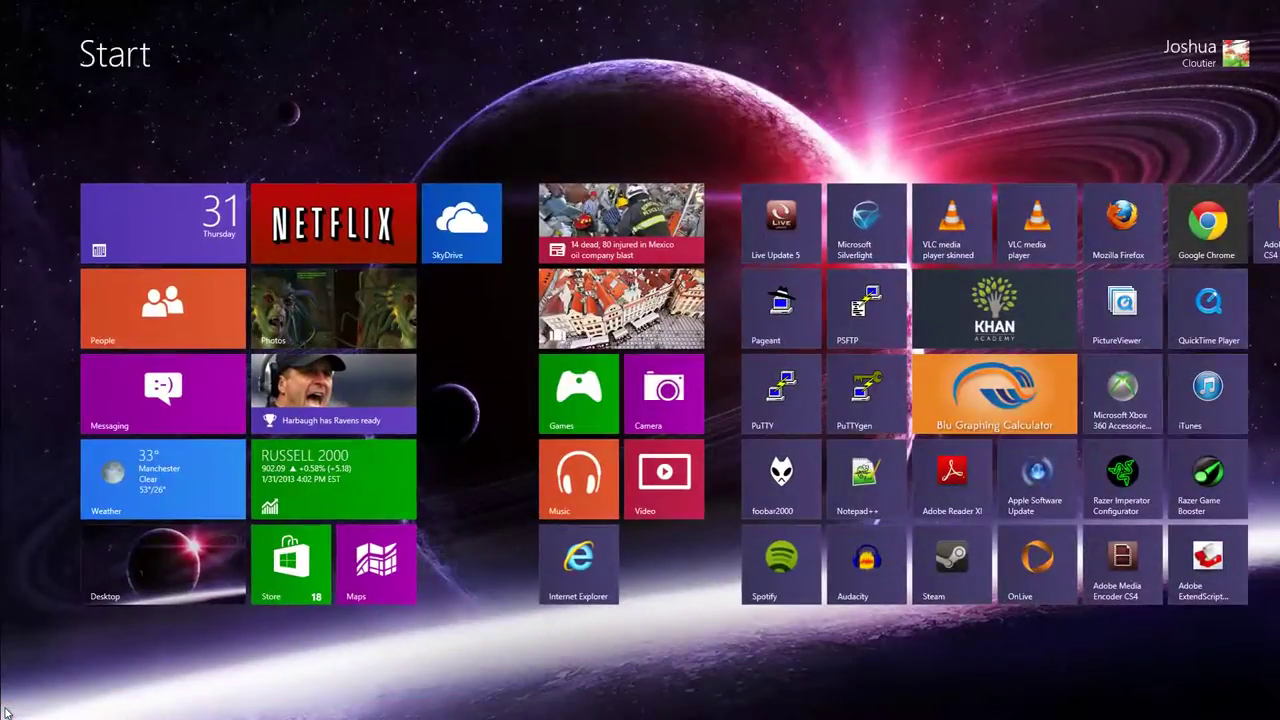
type("clas")
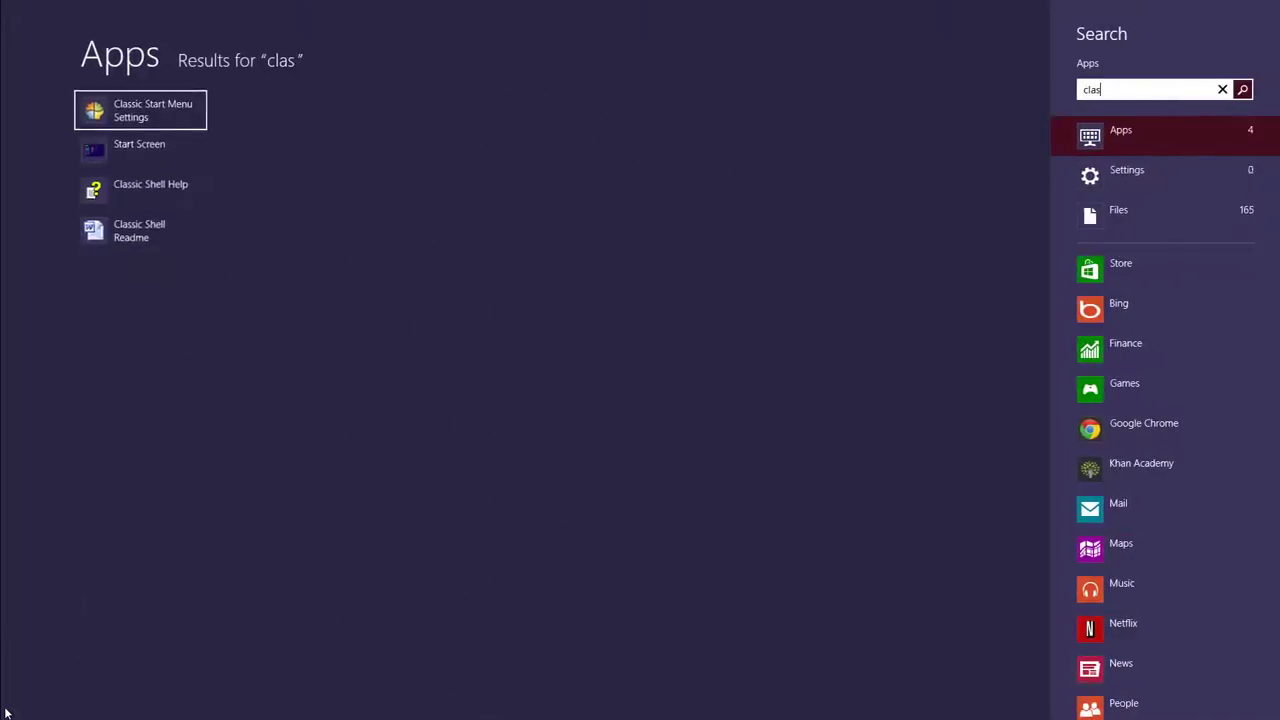
type("sic")
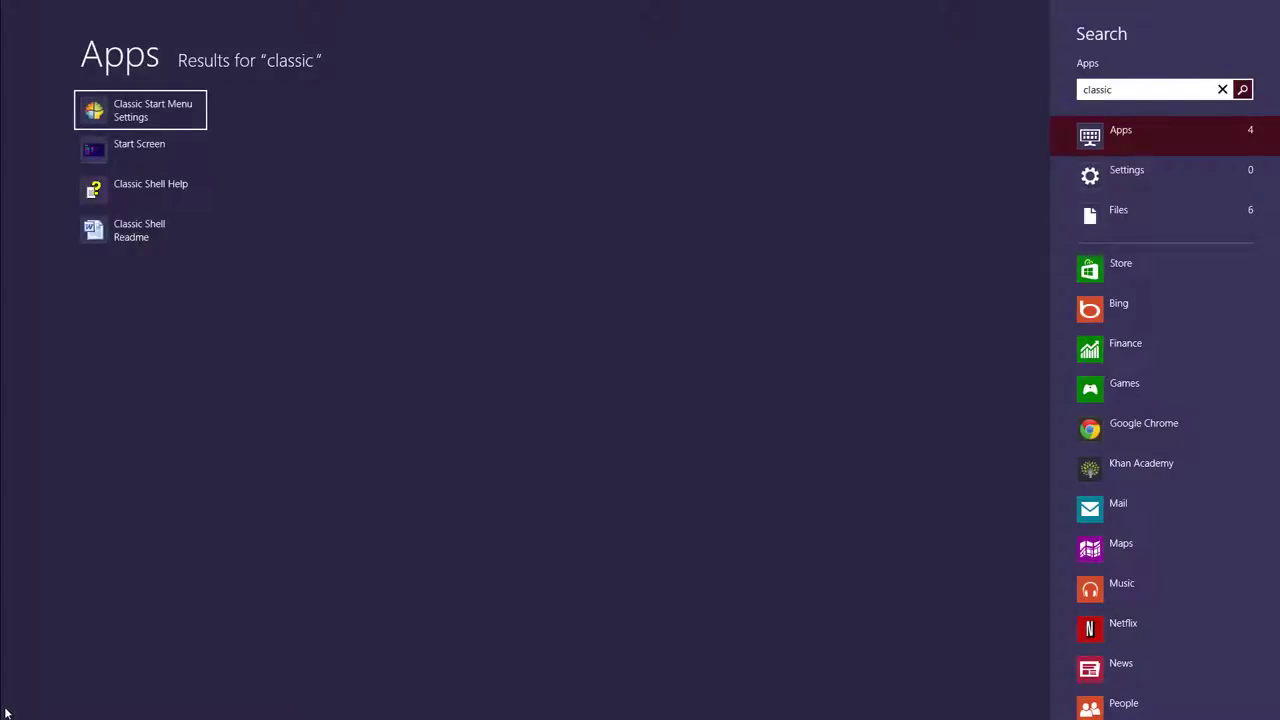
key("Return")
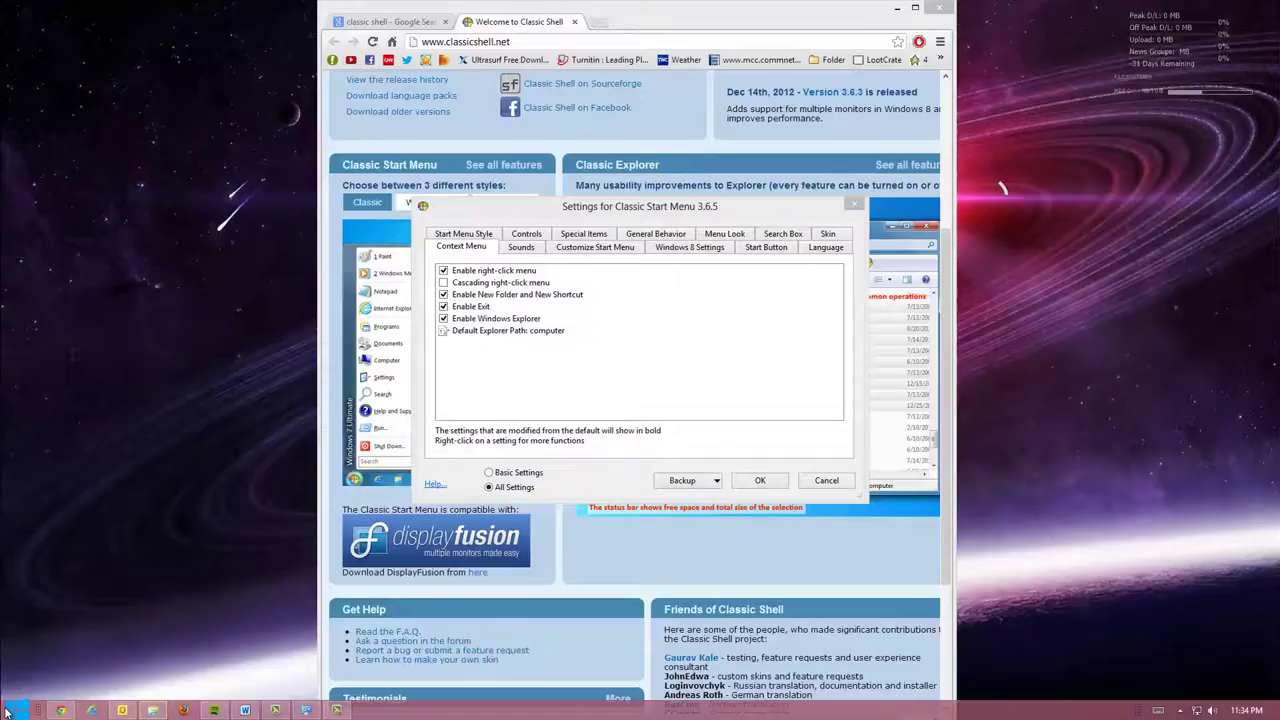
left_click(522, 212)
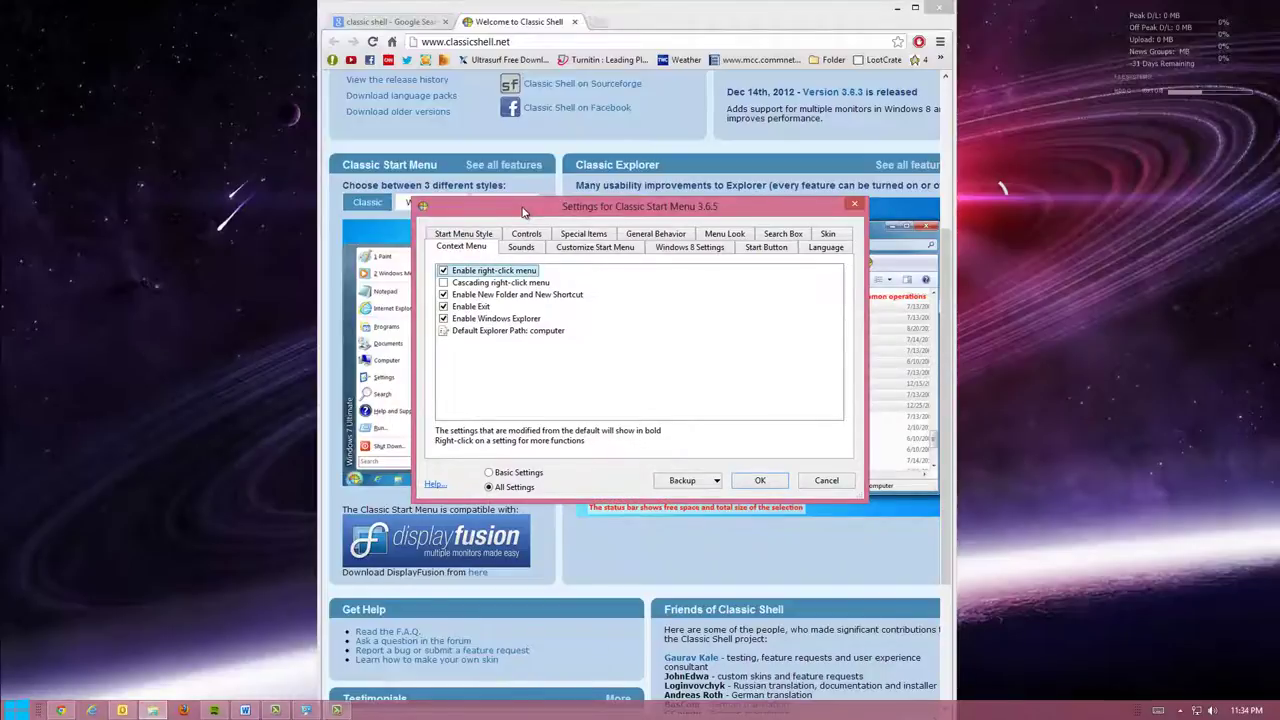
- Try the Start Screen shortcut in the Classic Start Menu and look through its Apps and Programs lists
left_click(20, 712)
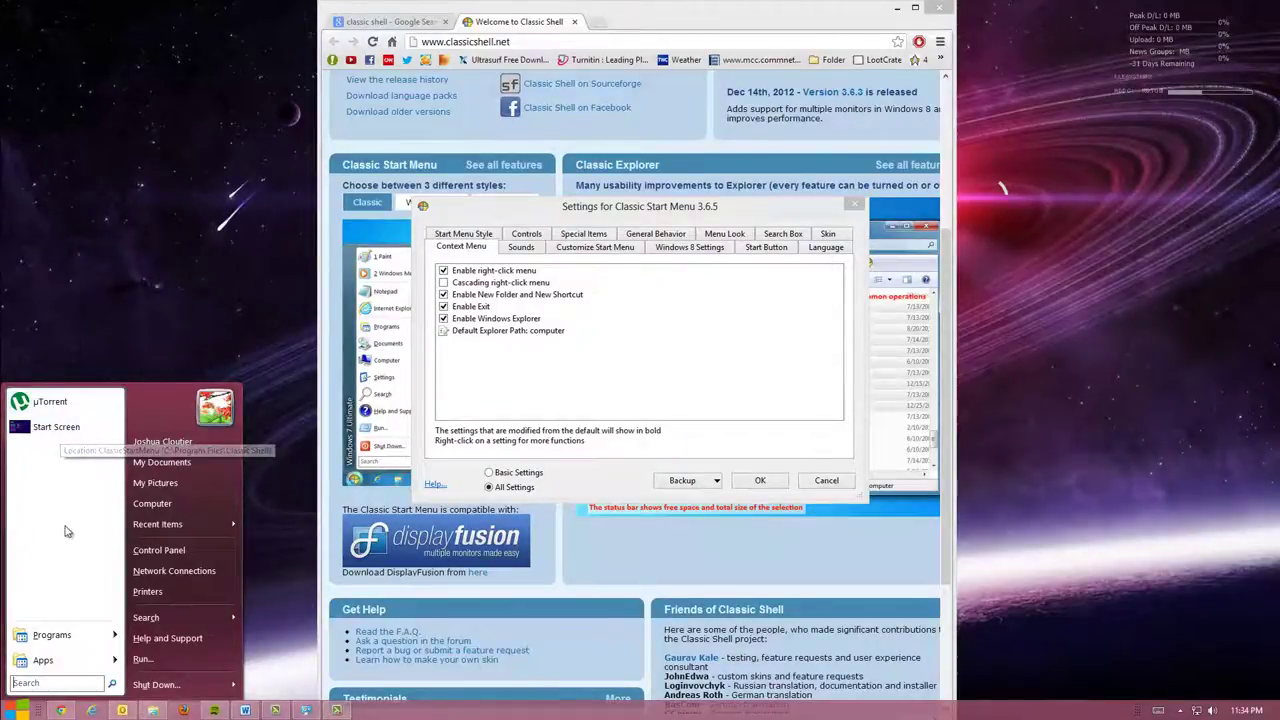
left_click(56, 427)
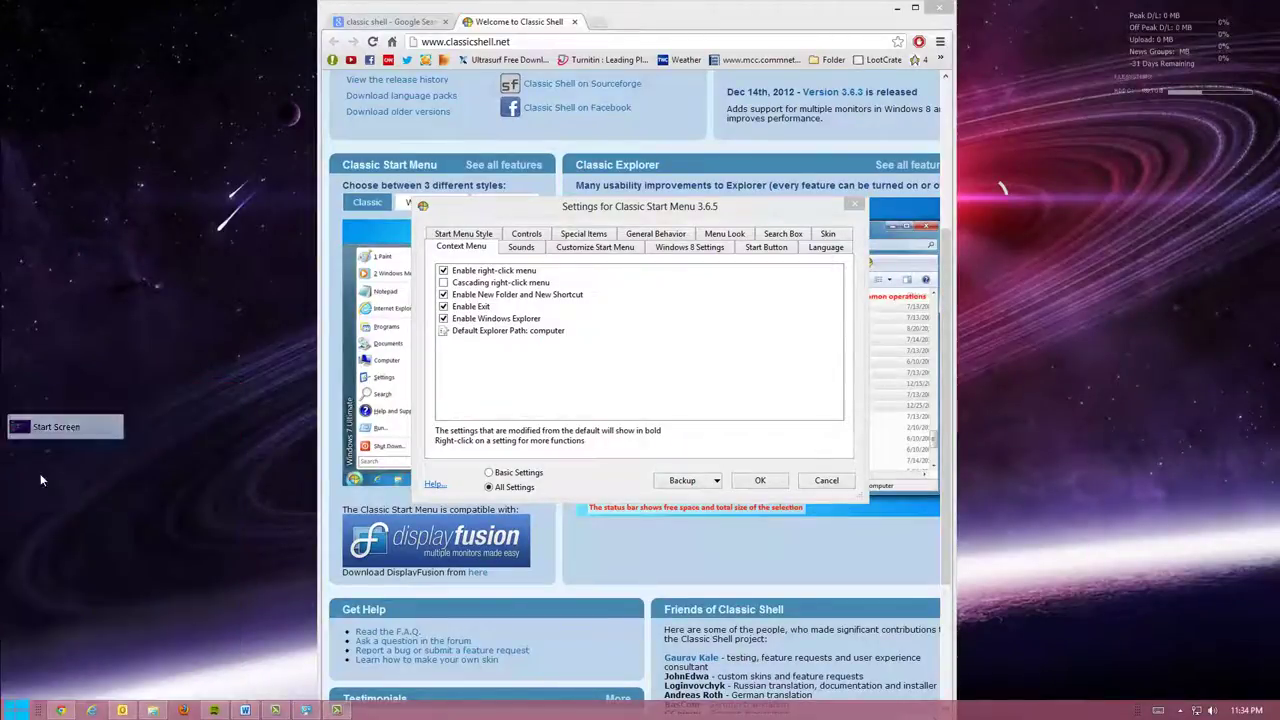
left_click(18, 713)
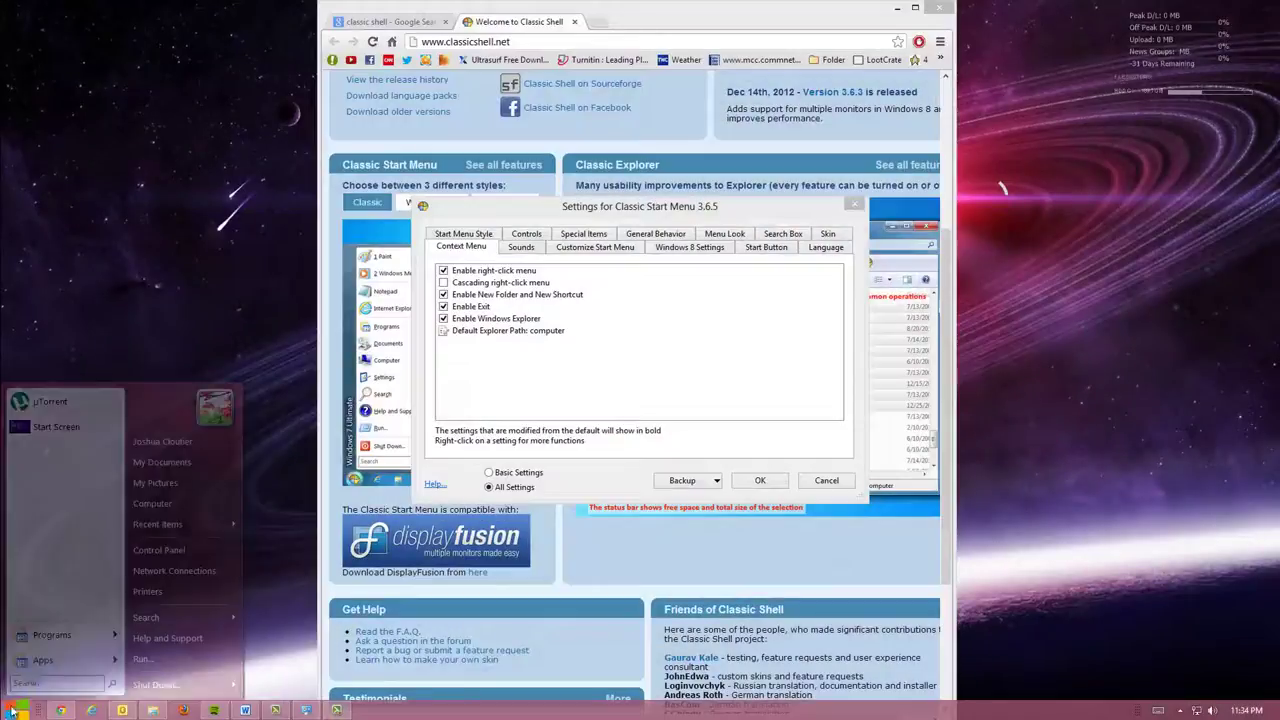
mouse_move(38, 664)
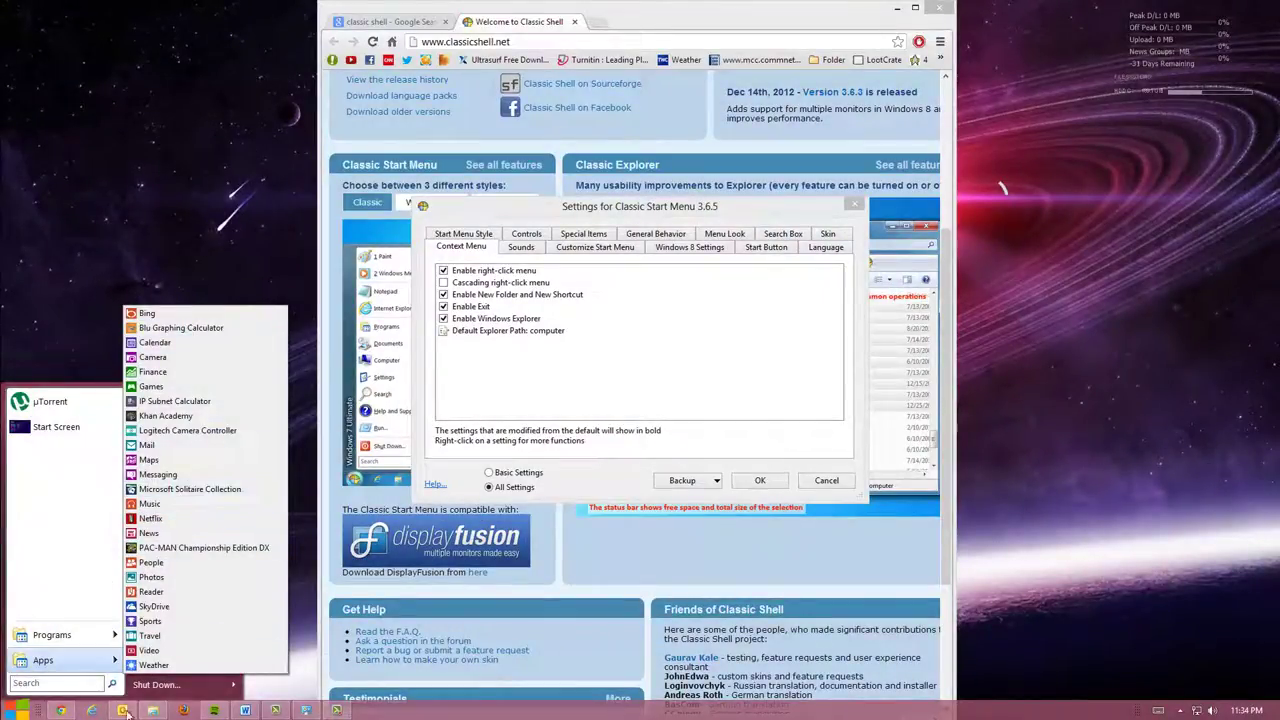
mouse_move(69, 638)
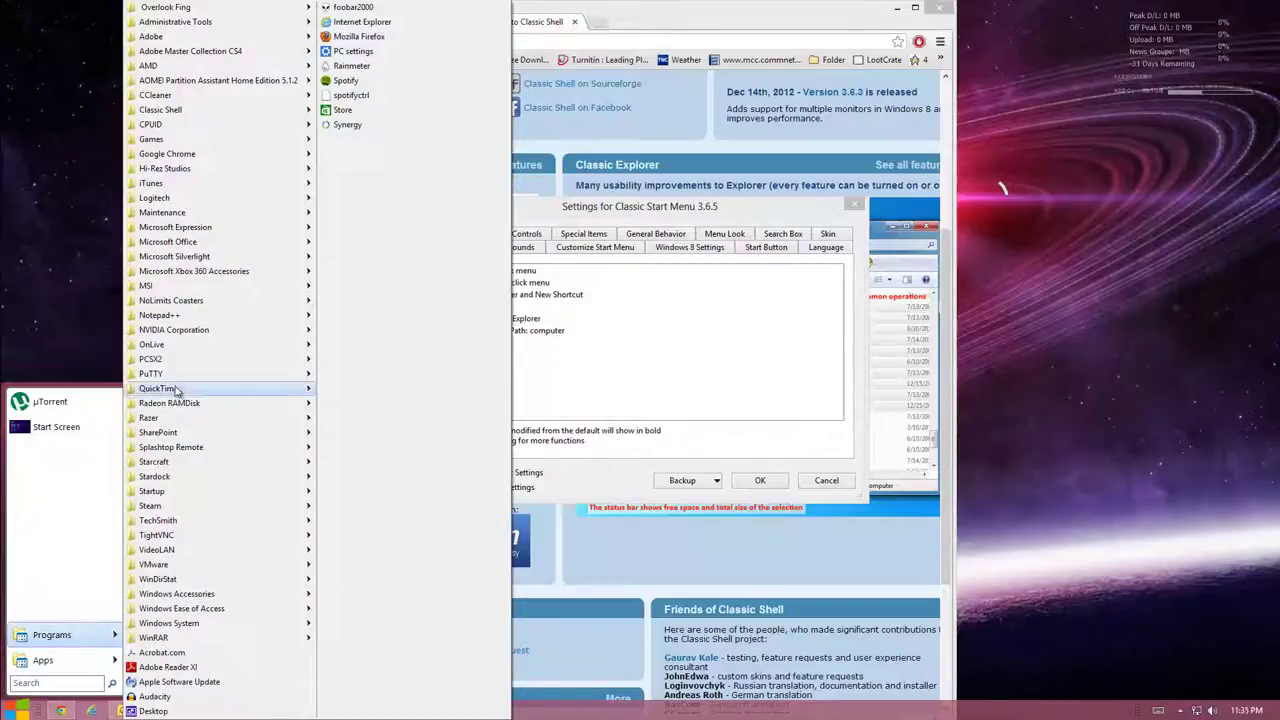
mouse_move(211, 378)
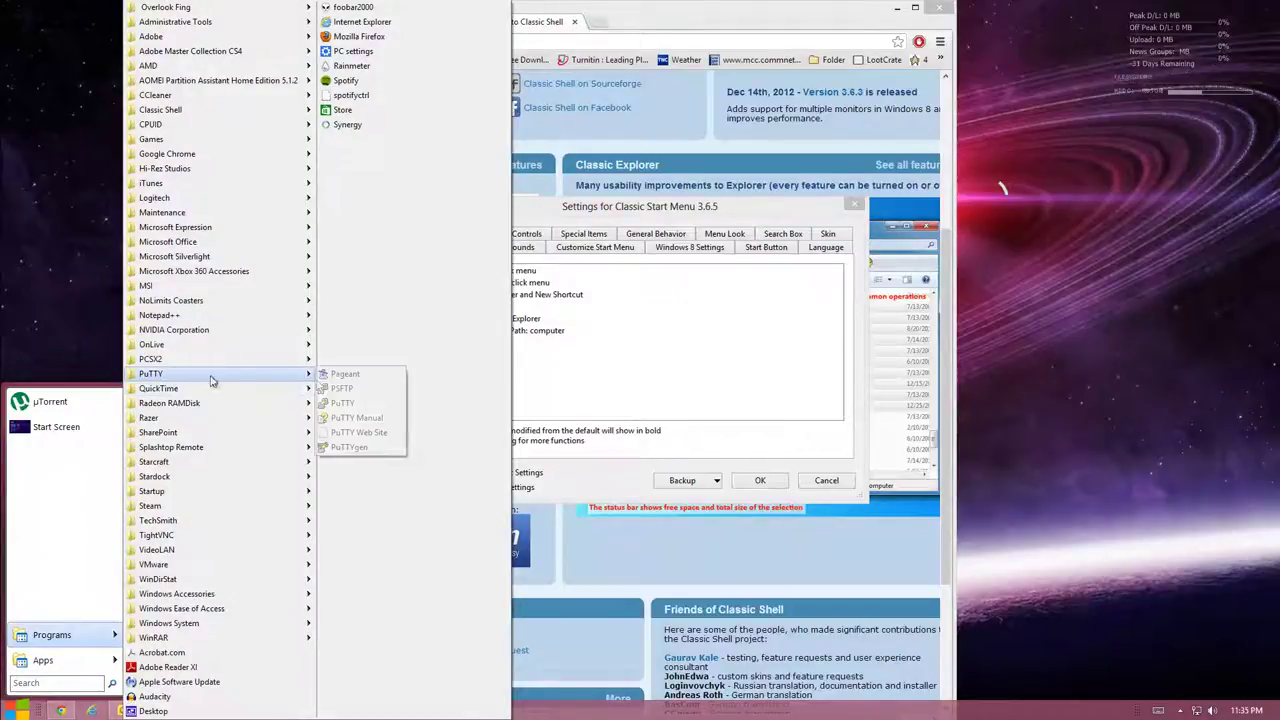
- Try to run "1-2-3" from the Classic Start Menu search and dismiss the message
left_click(78, 688)
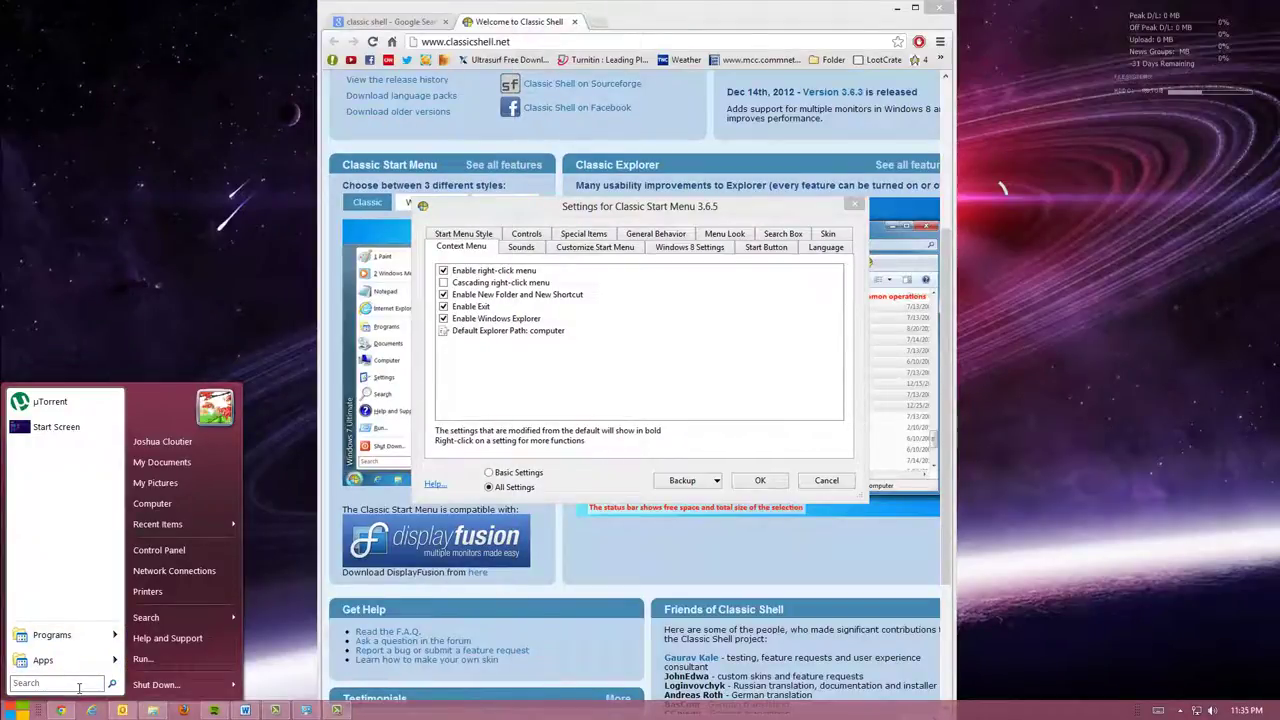
type("c")
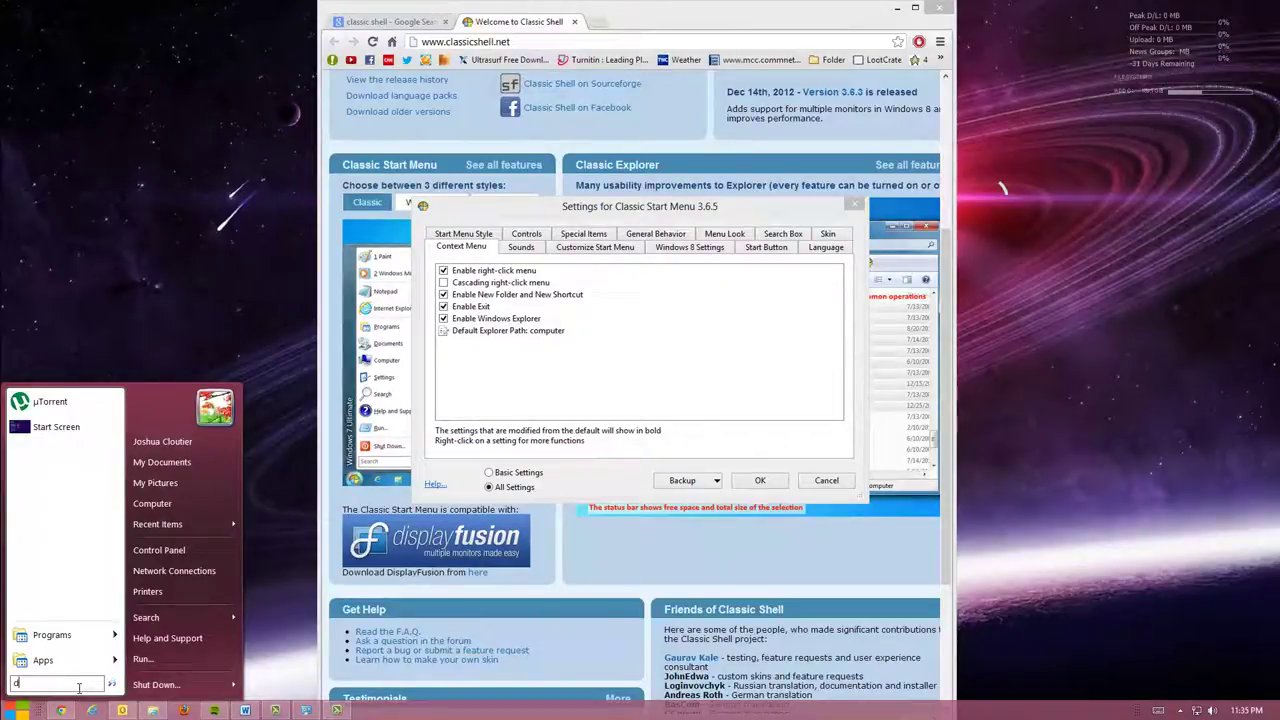
type("las")
key("BackSpace")
key("BackSpace")
key("BackSpace")
key("BackSpace")
key("BackSpace")
type("t-2-3")
key("Return")
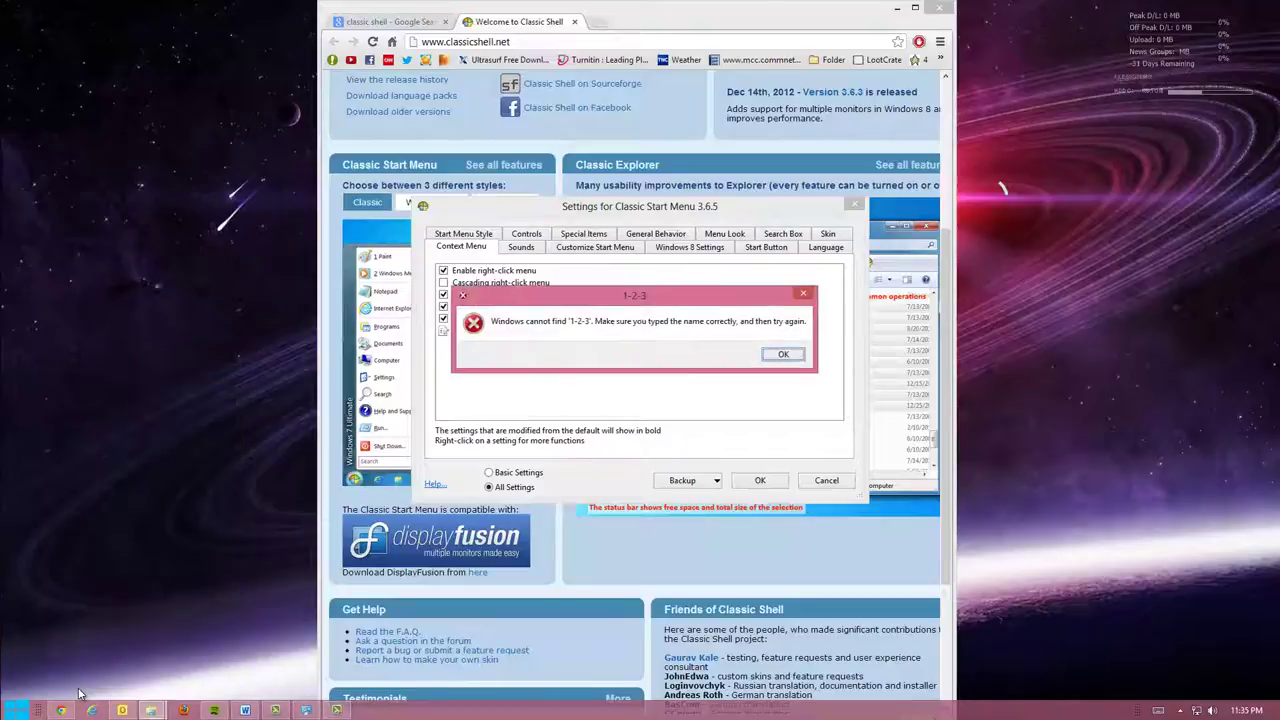
key("Return")
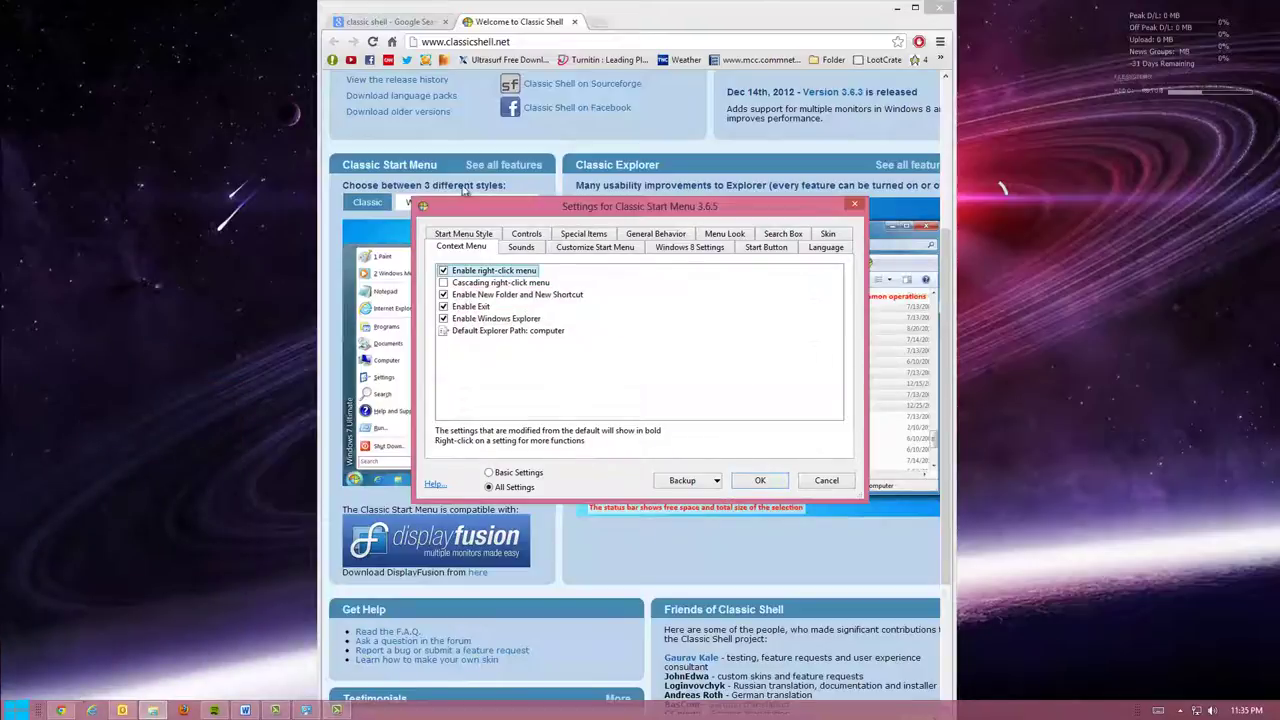
- Review the Customize Start Menu, Start Button and Windows 8 Settings pages of the Classic Start Menu settings
left_click(568, 250)
left_click(655, 250)
left_click(755, 250)
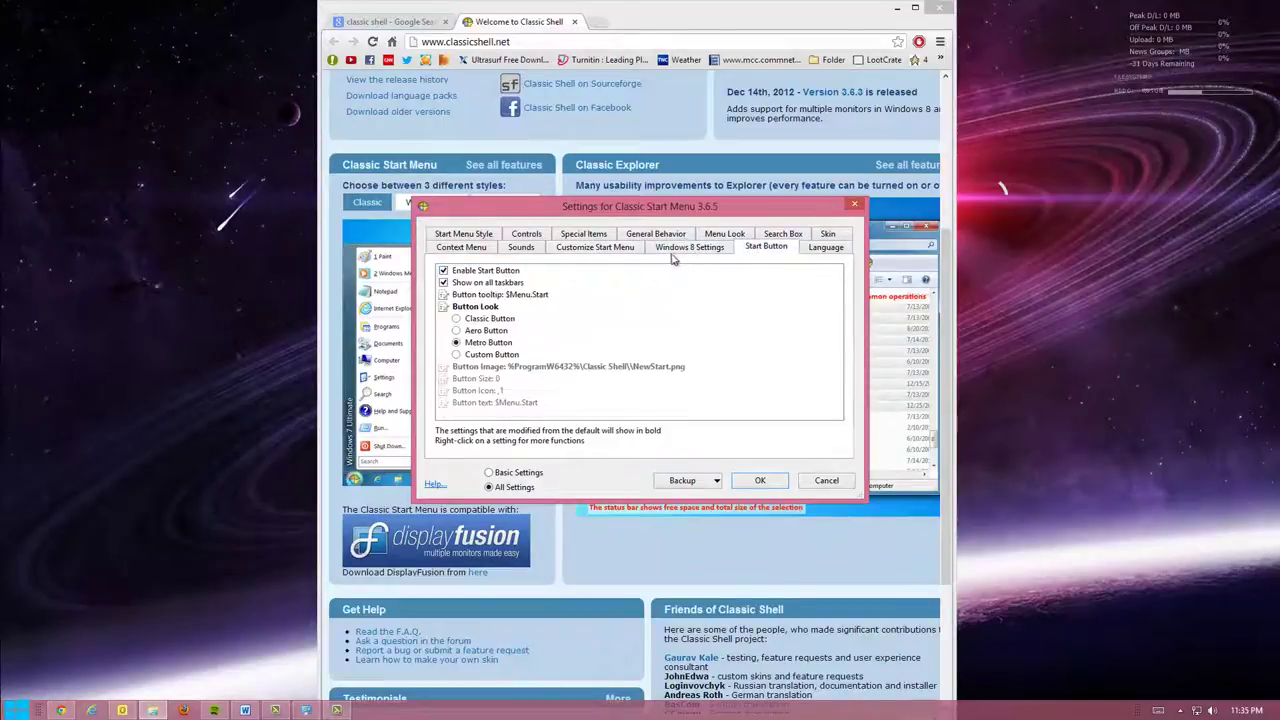
left_click(664, 252)
- Launch foobar2000 by searching the Classic Start Menu for "foobar", and close the player
left_click(16, 710)
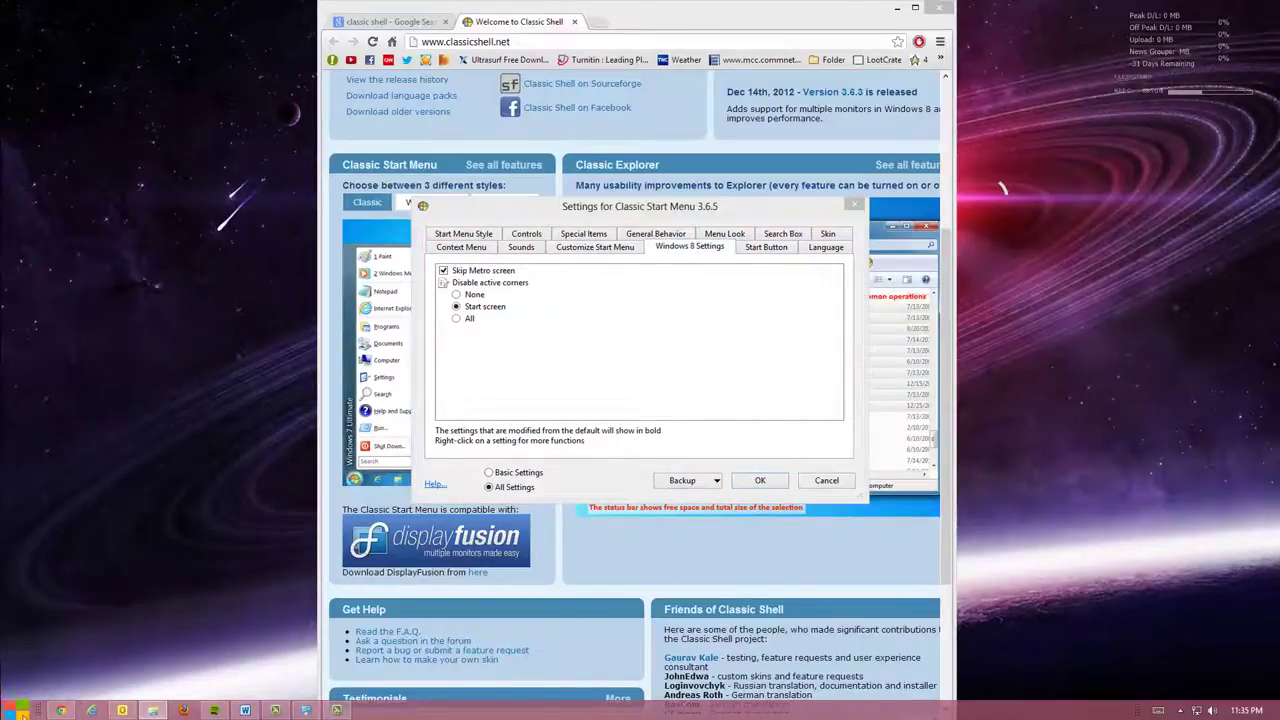
type("foobar")
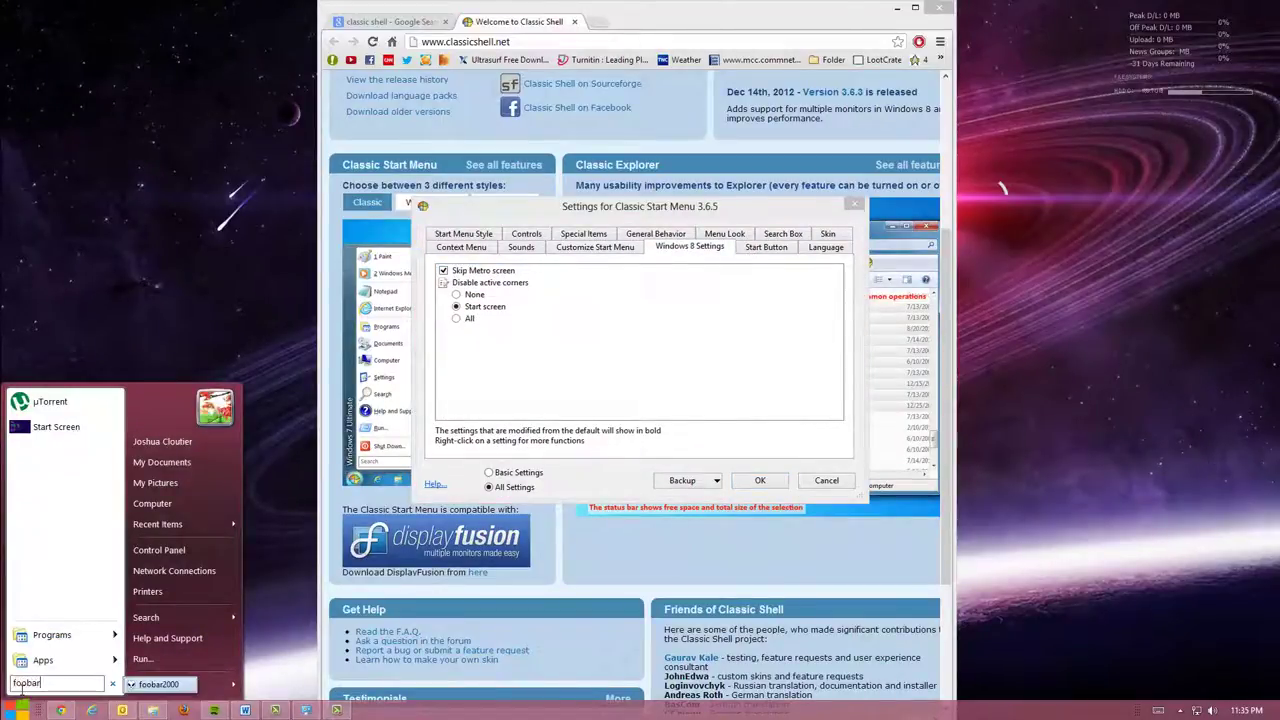
key("Return")
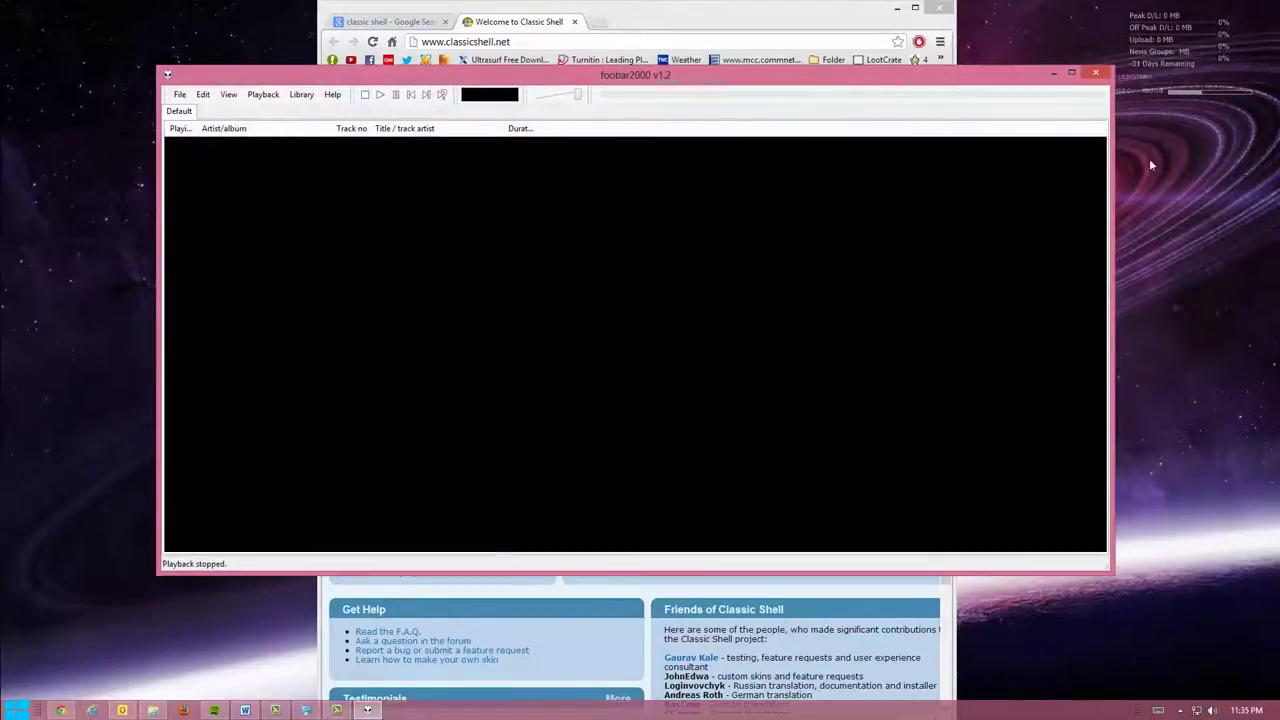
left_click(1096, 73)
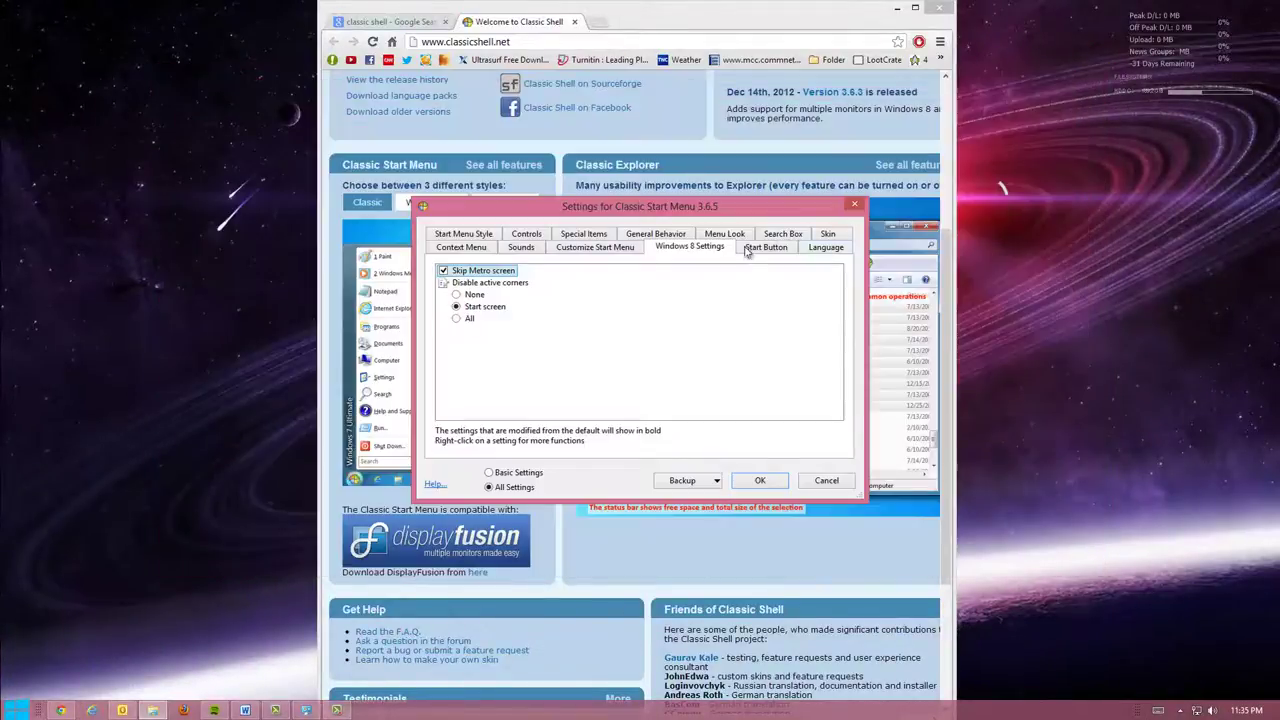
- Review the settings pages from Start Menu Style and Controls through Search Box and Skin, and close the Classic Start Menu settings
left_click(752, 248)
left_click(682, 248)
left_click(600, 250)
left_click(465, 248)
left_click(463, 238)
left_click(534, 252)
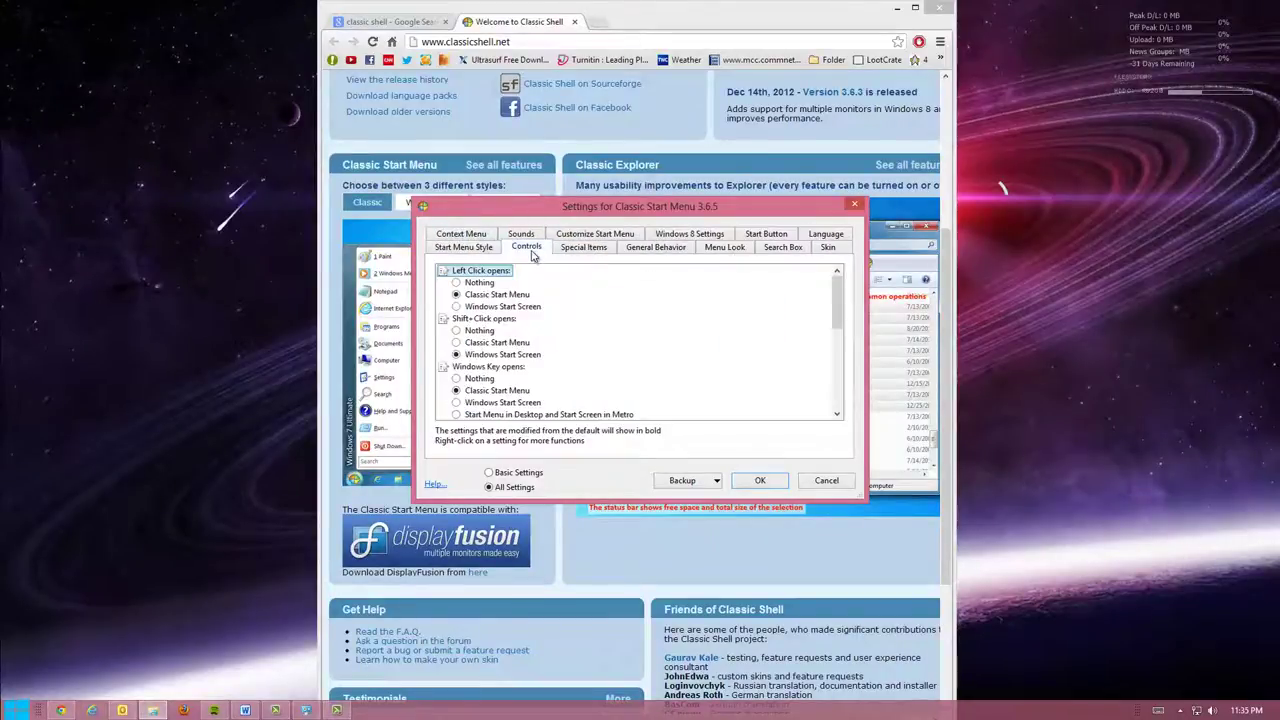
left_click(592, 248)
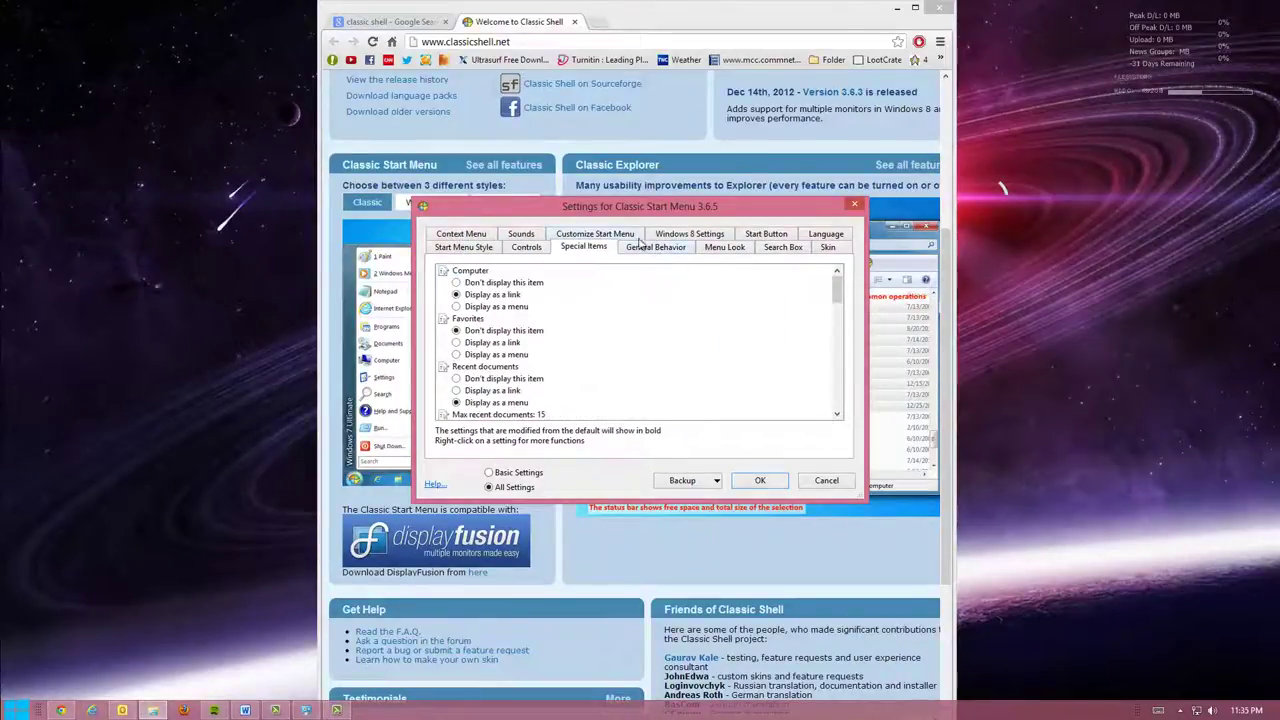
left_click(655, 249)
left_click(724, 249)
left_click(784, 249)
left_click(828, 248)
left_click(854, 206)
- Return to the Google page in the browser and search for "stardock start8"
left_click(422, 22)
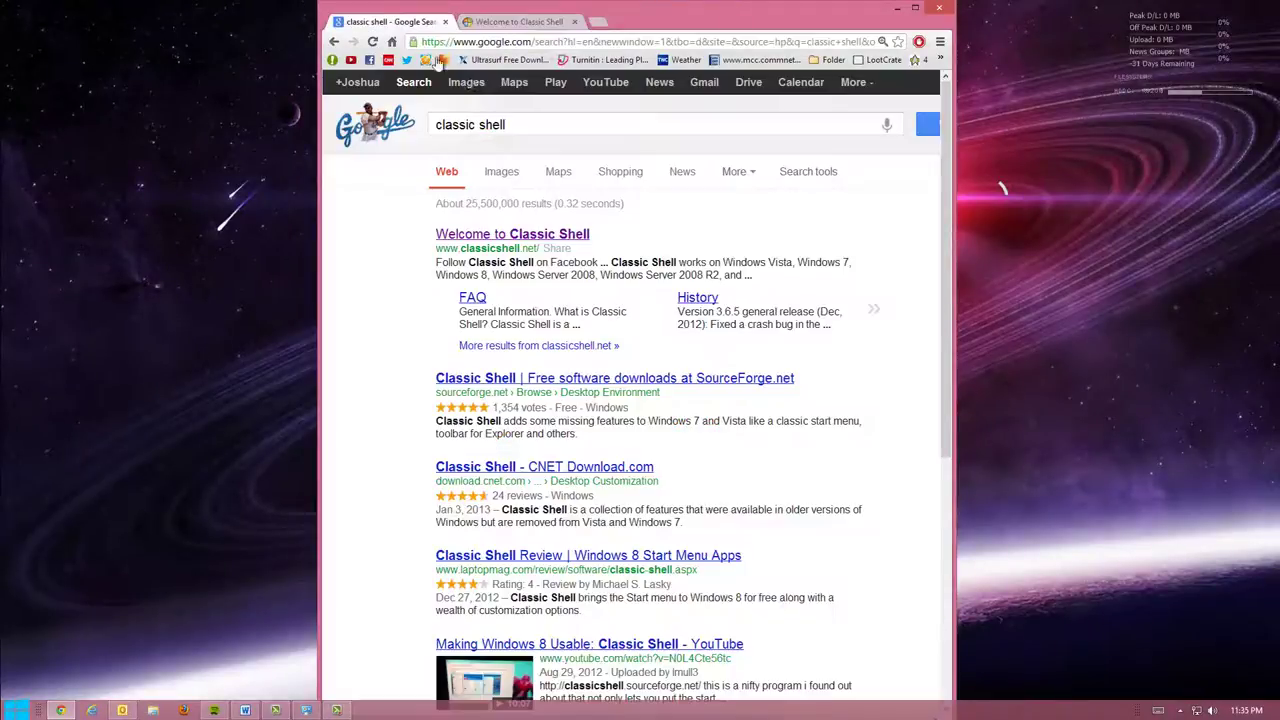
left_click(358, 115)
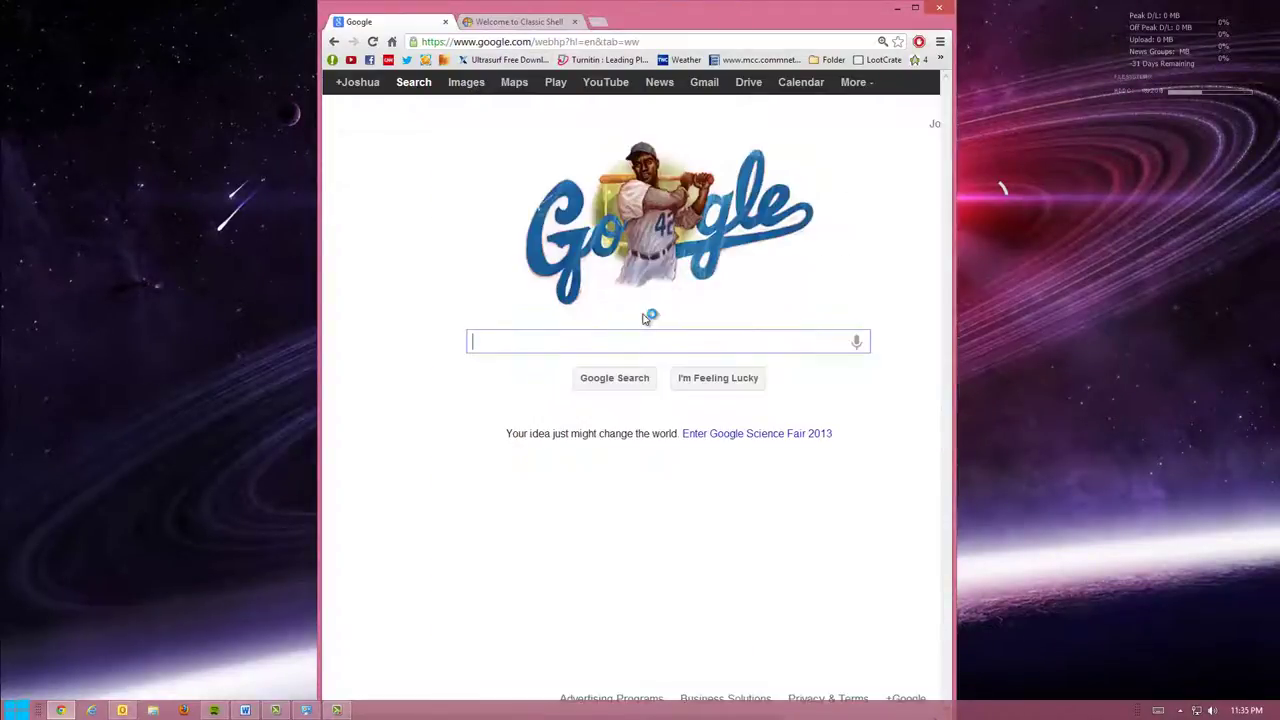
type("stardock")
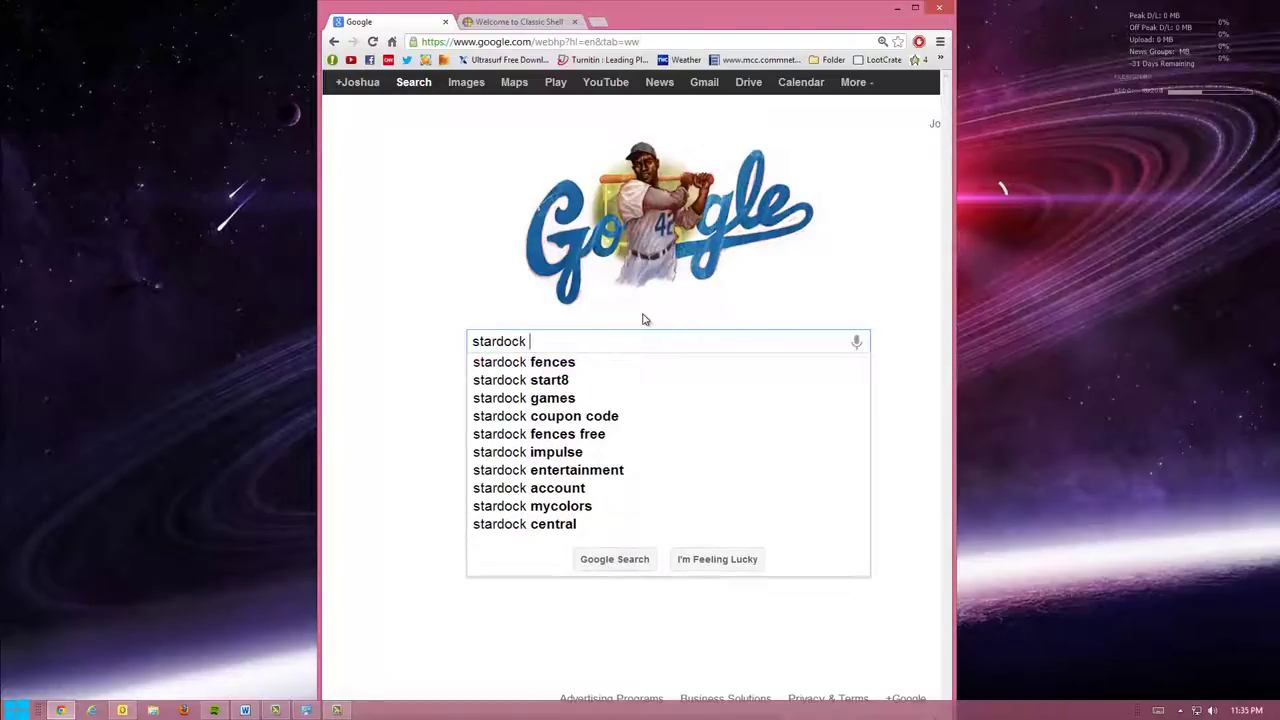
type("start8")
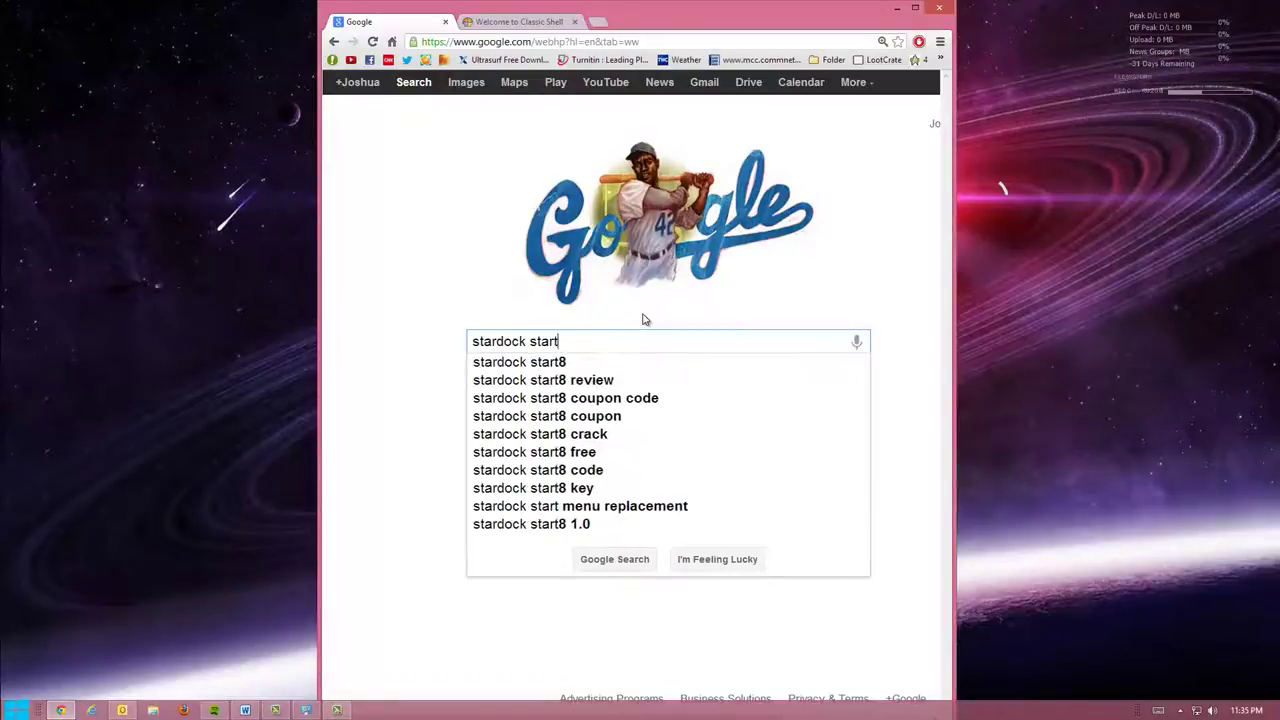
key("Return")
- Open Stardock's Start8 product page in a maximized window and go to its download page
left_click(560, 212)
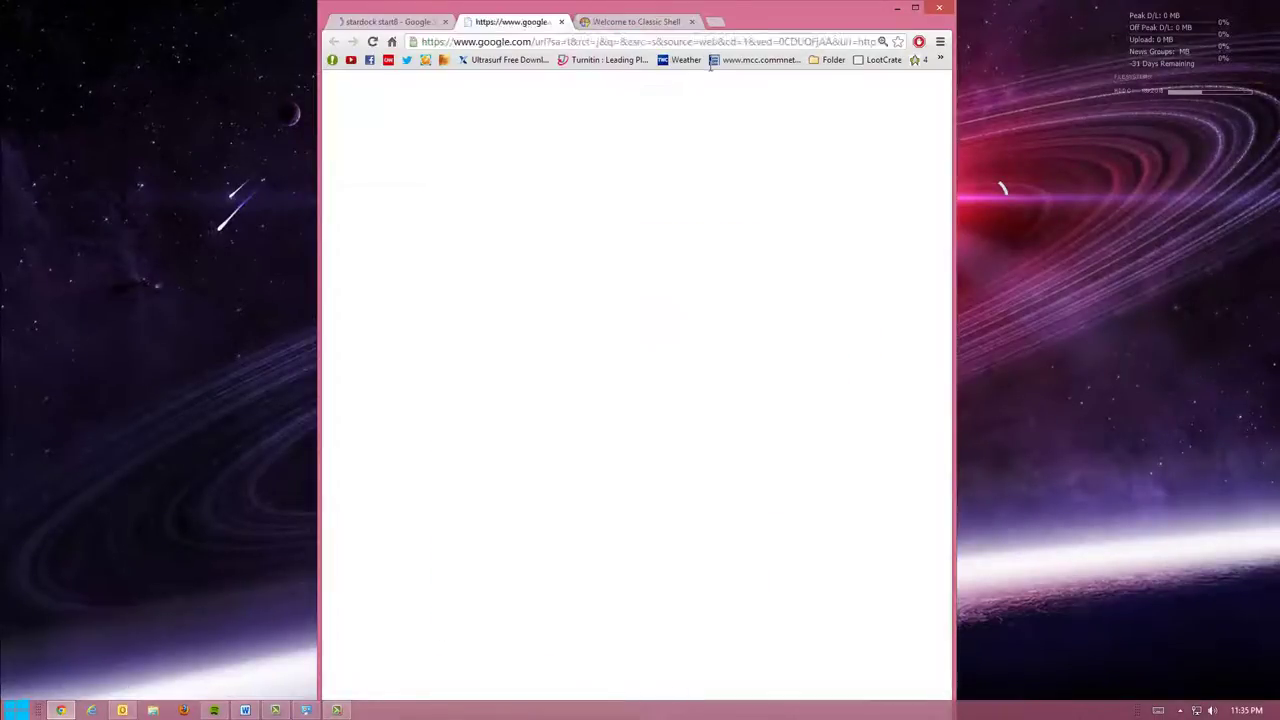
double_click(765, 24)
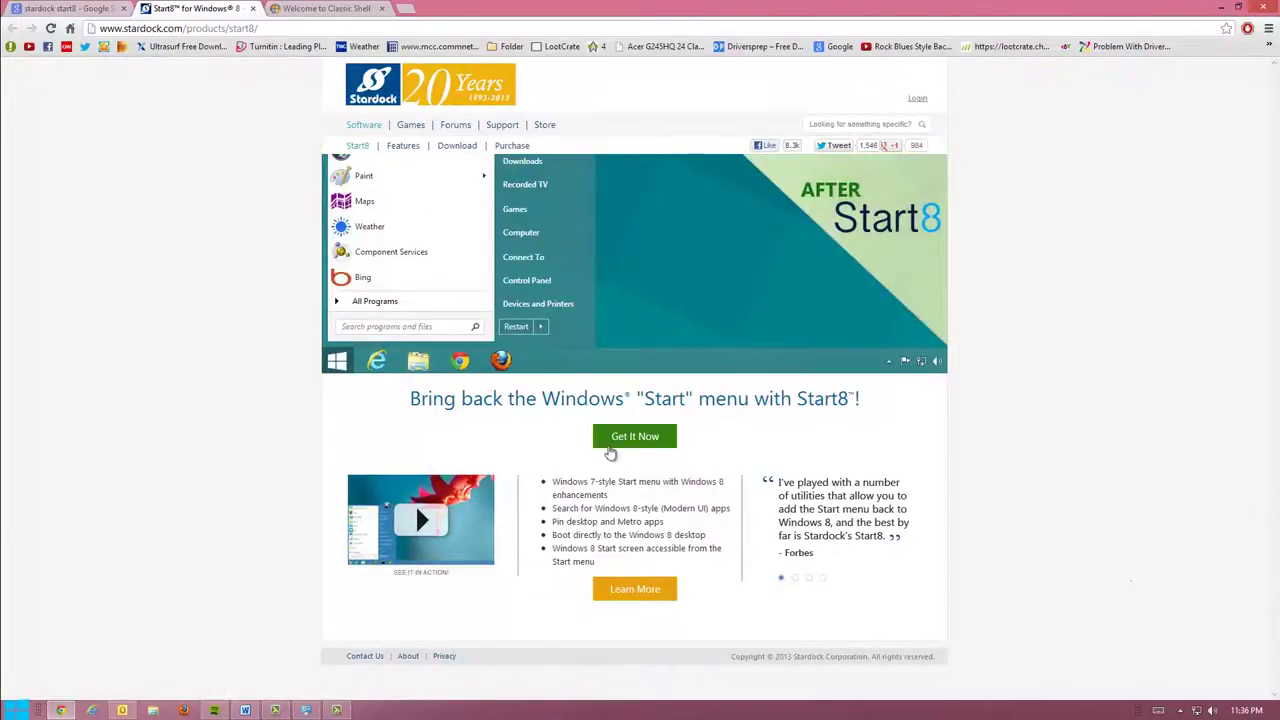
left_click(615, 442)
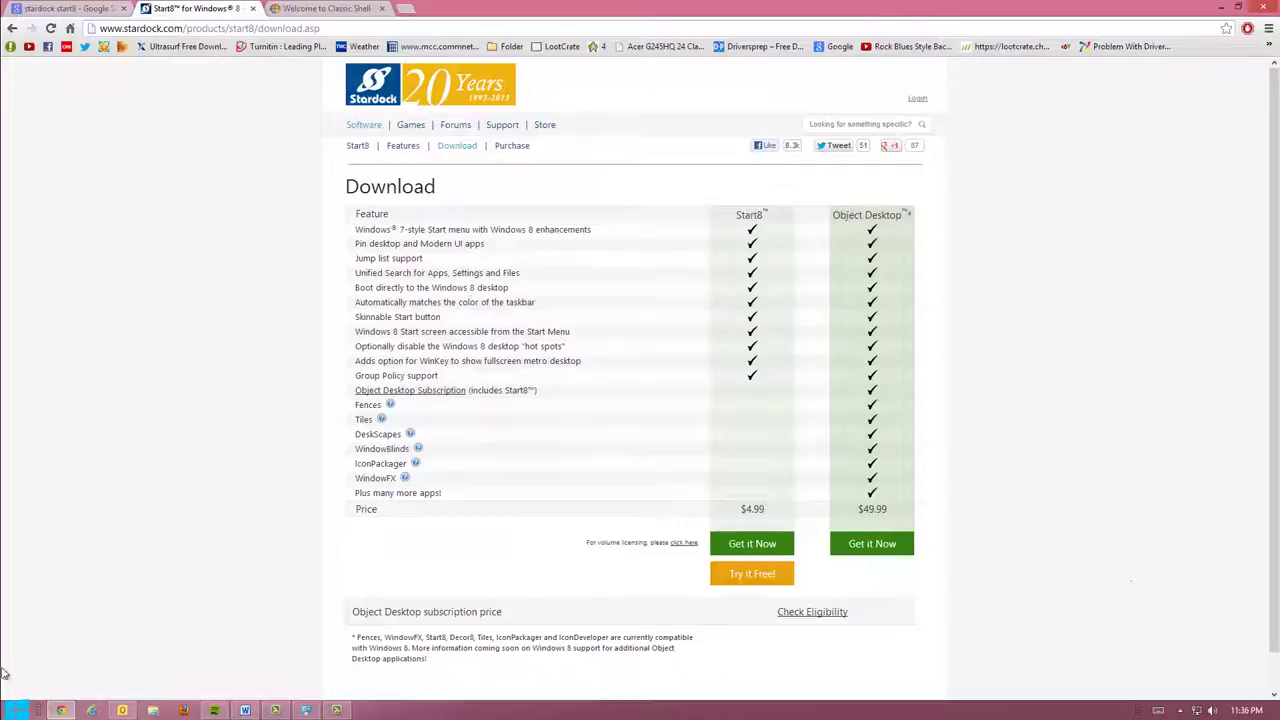
- Exit the Classic Start Menu program
right_click(18, 710)
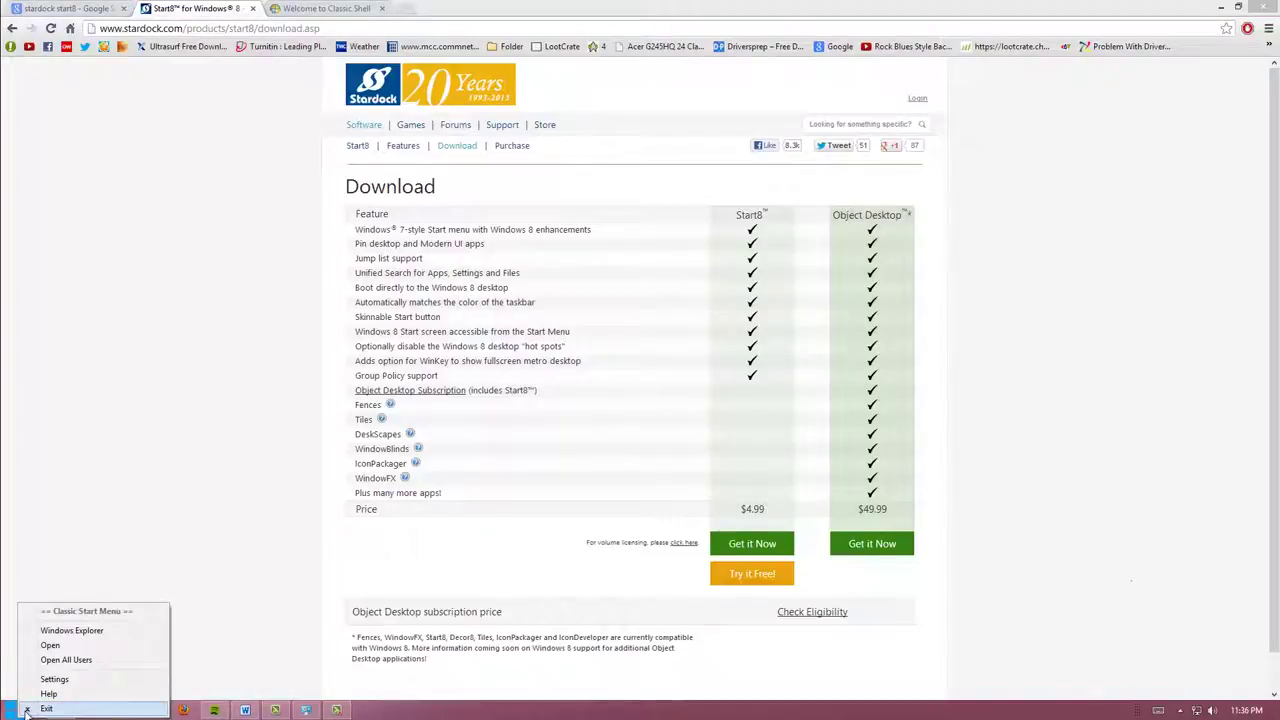
left_click(27, 710)
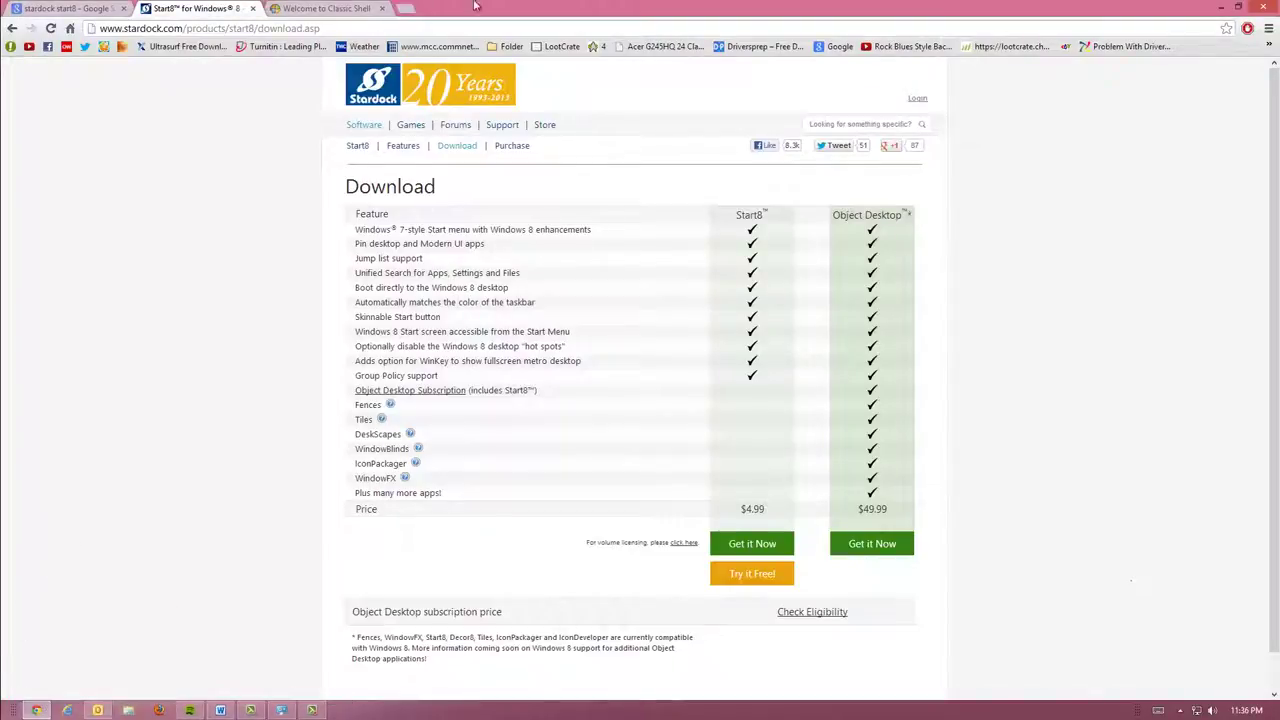
- Restore the browser to a smaller window, close the Classic Shell page and minimize the browser to the desktop
left_click_drag(486, 8, 555, 147)
left_click(555, 140)
left_click(463, 140)
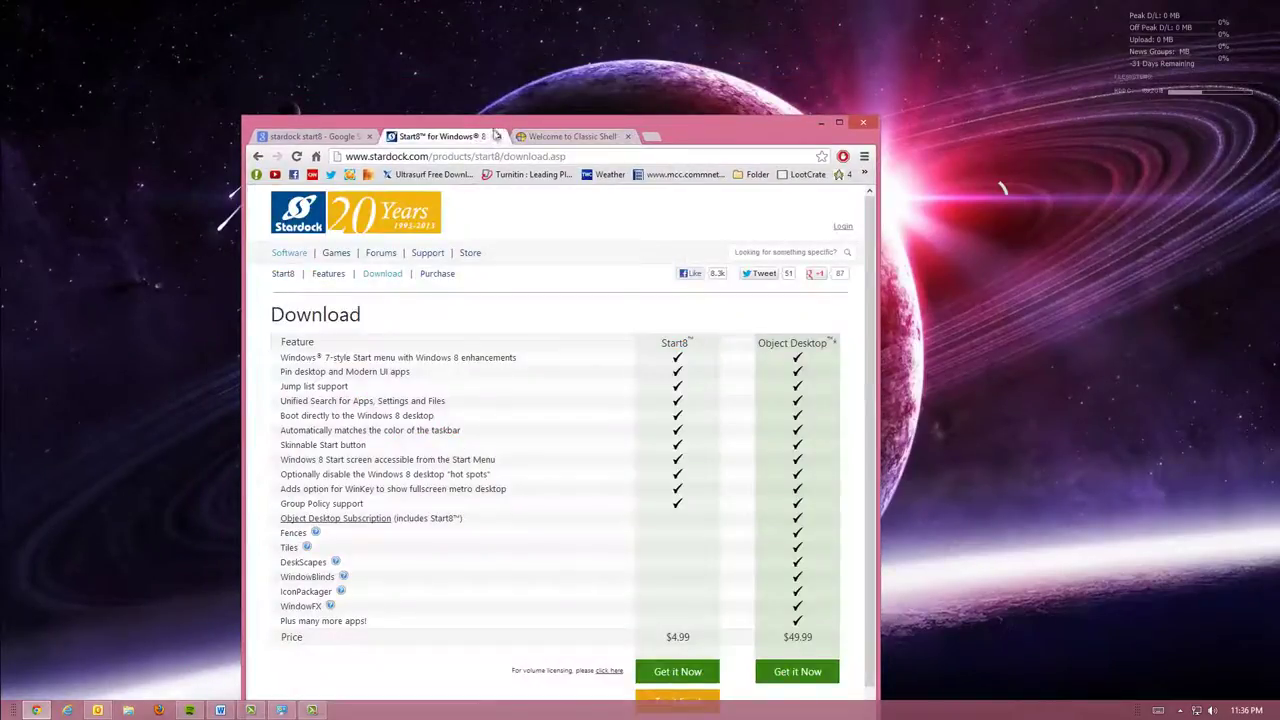
left_click(621, 139)
left_click(627, 137)
left_click_drag(821, 129, 816, 68)
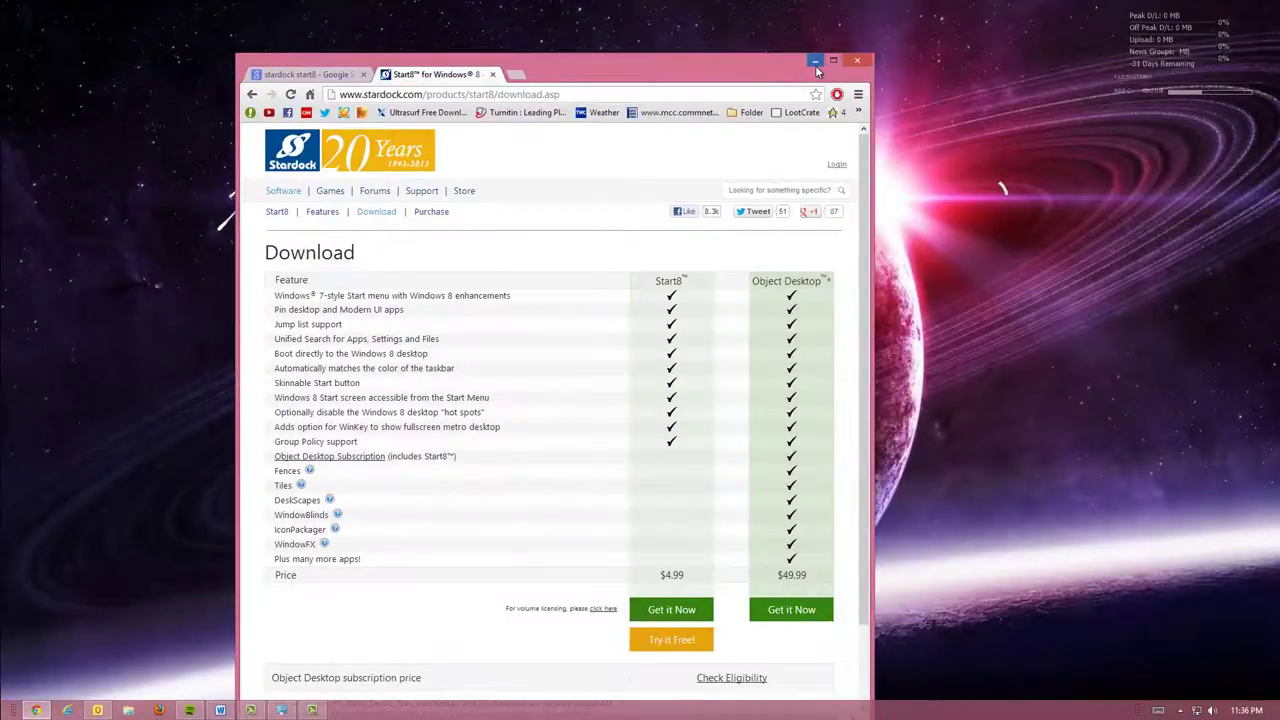
left_click(815, 62)
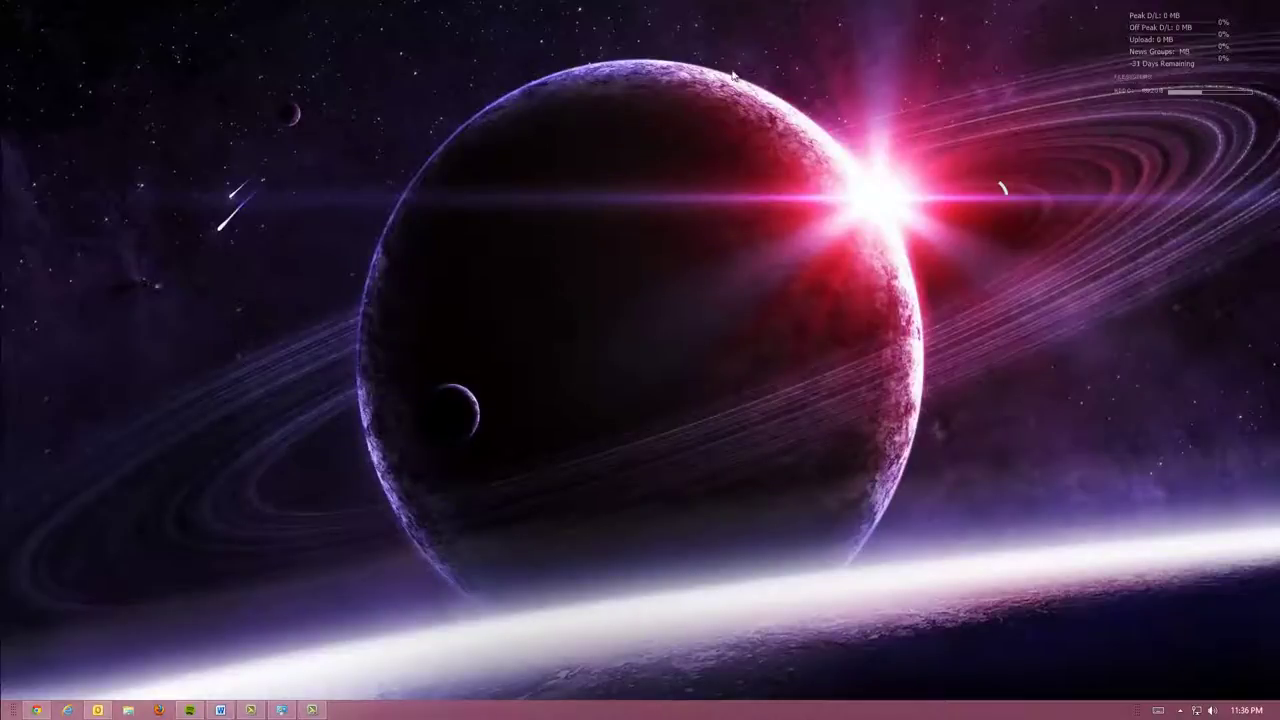
- Rearrange the desktop widgets in the upper-right corner, placing the disk-space bar above the data-usage meter
right_click(1043, 62)
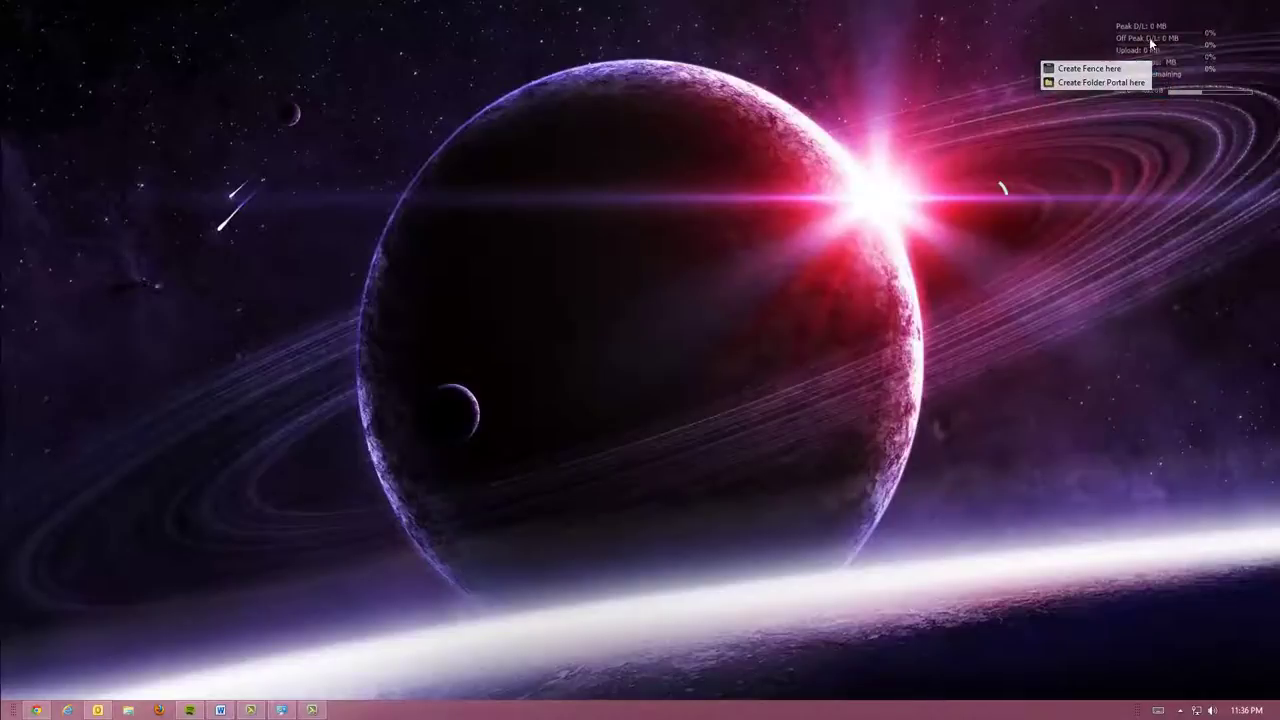
left_click(1025, 42)
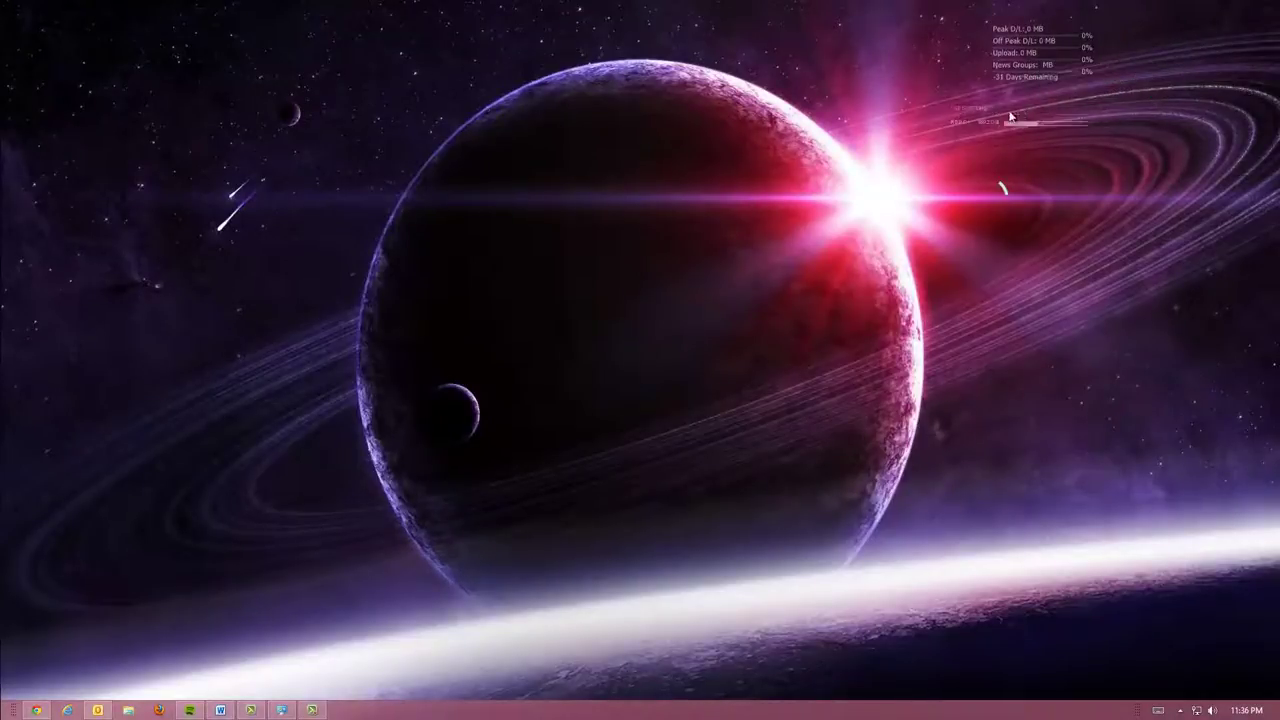
left_click_drag(1034, 95, 1057, 200)
left_click_drag(1008, 104, 1135, 45)
left_click_drag(1055, 150, 1168, 97)
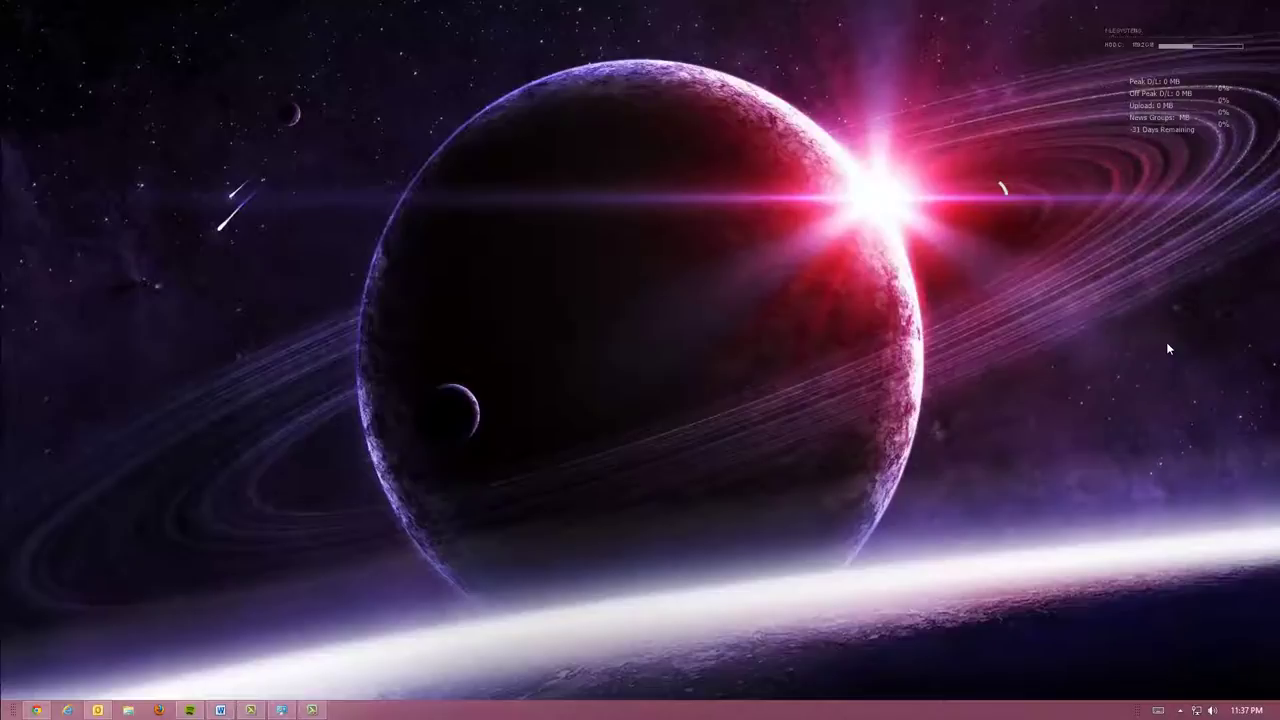
- Open the Rainmeter manager from the hidden tray icons and expand the VCloudsWeather2 skin folder
left_click(1180, 710)
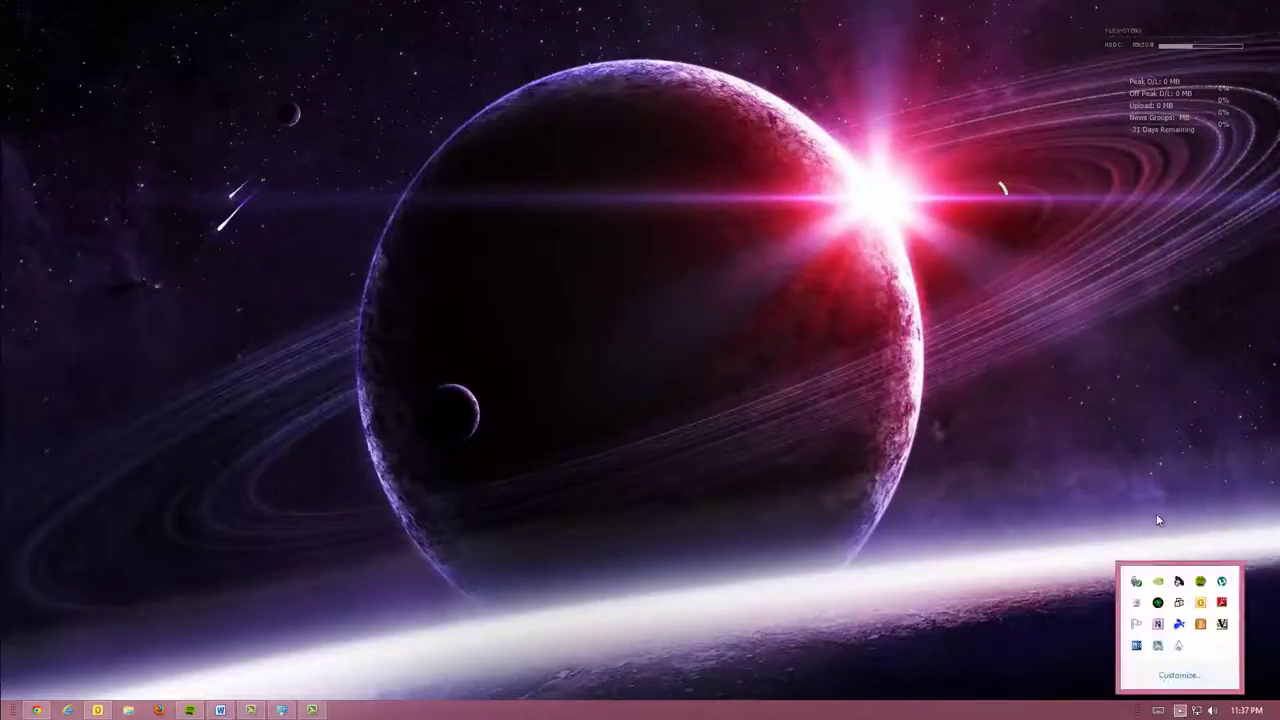
left_click(1179, 646)
left_click_drag(654, 100, 828, 97)
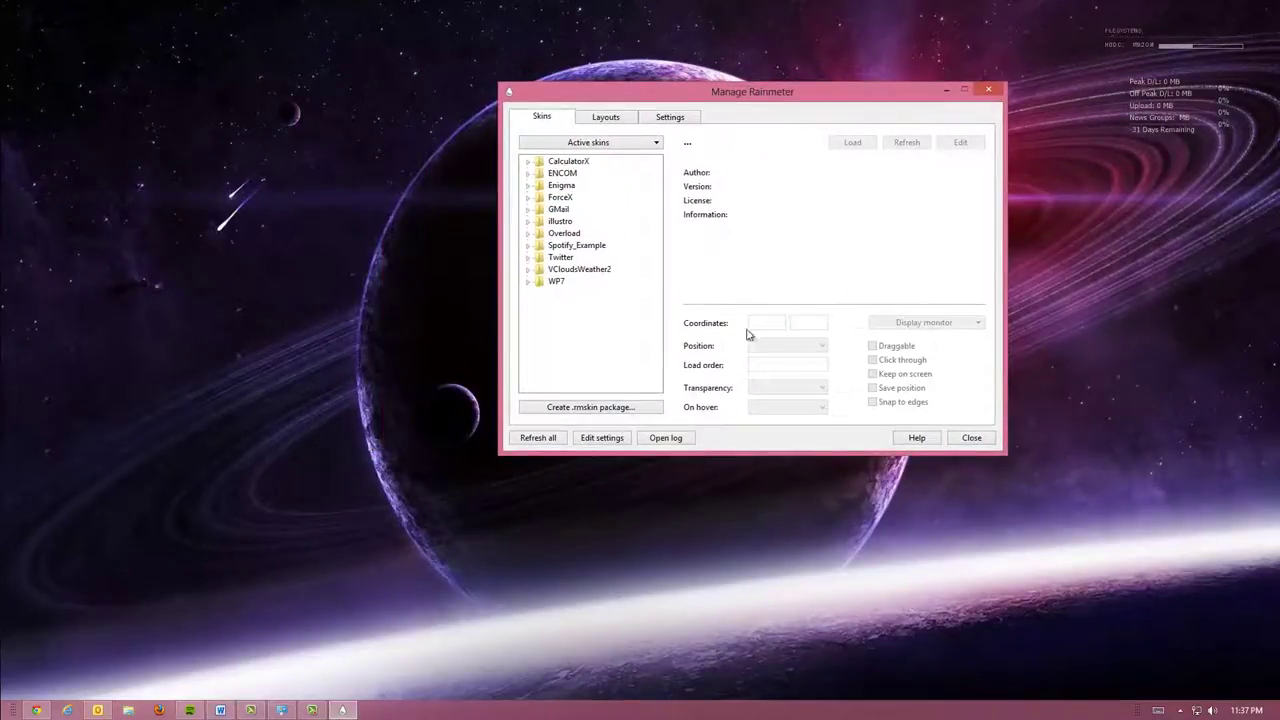
left_click(560, 258)
left_click(560, 234)
left_click(560, 198)
left_click(562, 234)
left_click(562, 260)
double_click(568, 269)
- Load the VClouds Weather 2 - 0Days skin and place its widget below the data-usage meter
left_click(597, 199)
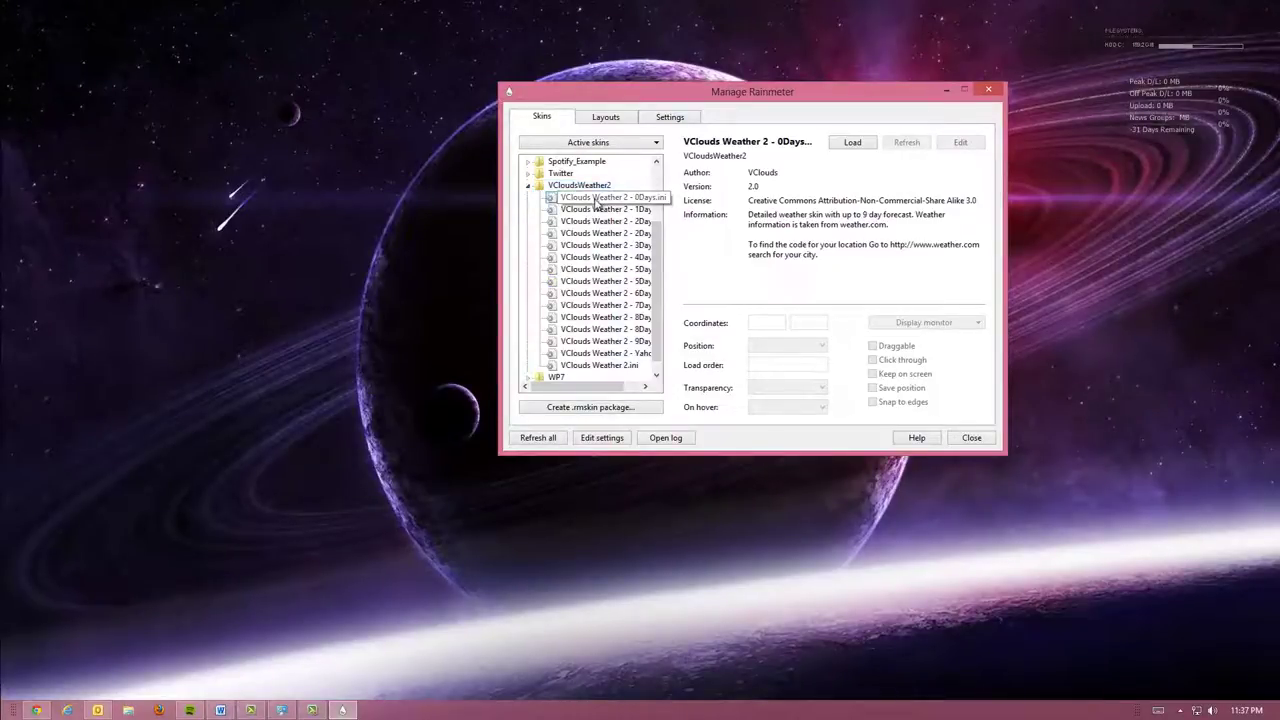
left_click(852, 142)
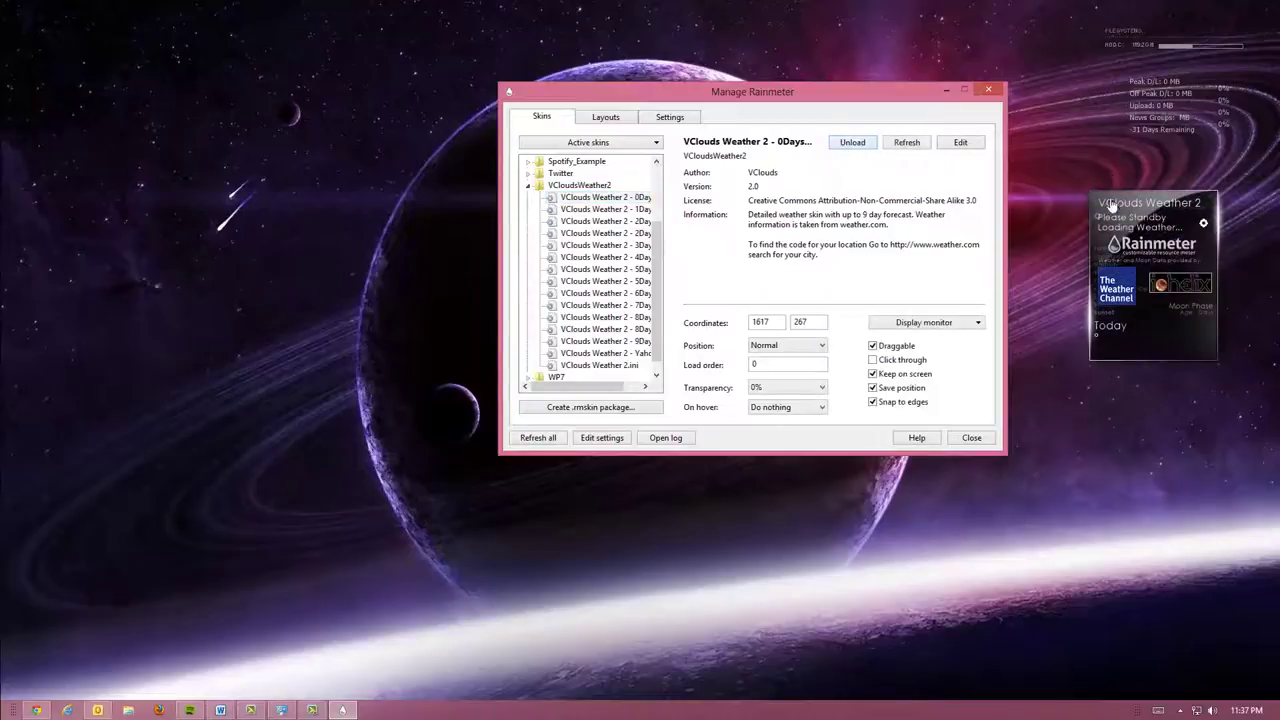
left_click_drag(1110, 215, 1148, 205)
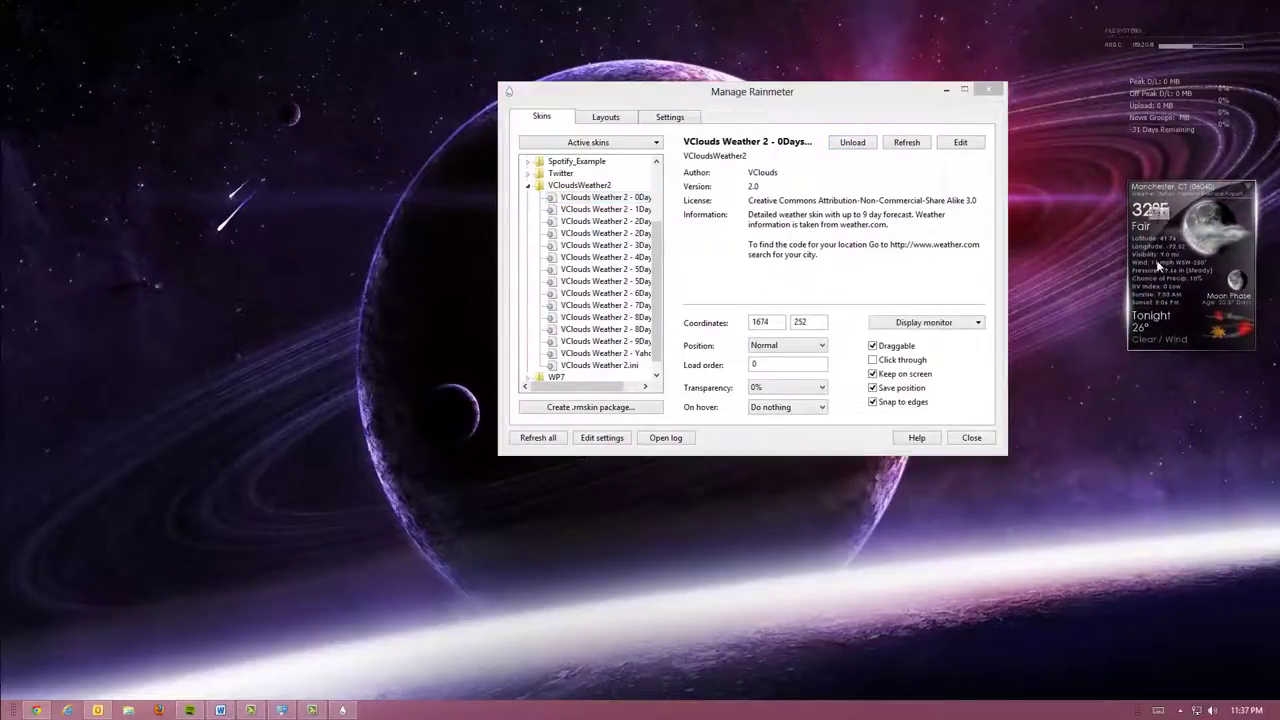
- Load the VClouds Weather 2 - 8Days skin, move the manager window clear of it and shift the wide forecast widget slightly upward
left_click(632, 355)
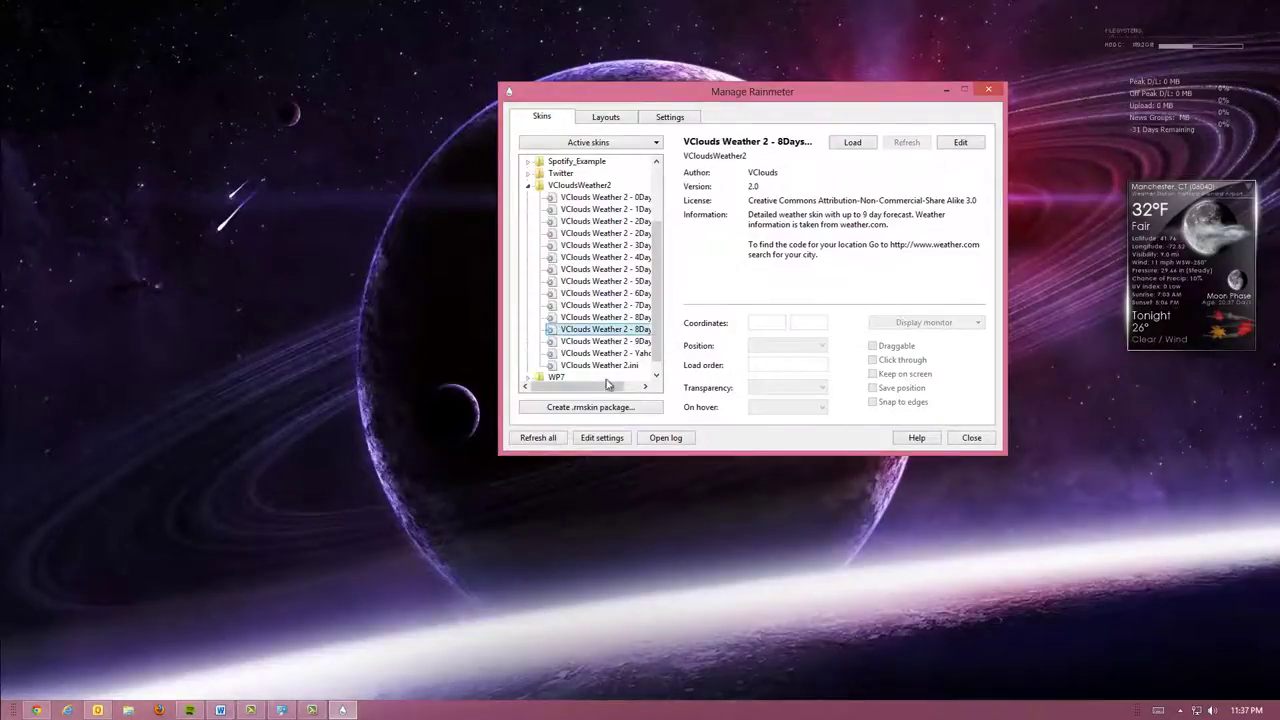
left_click(852, 142)
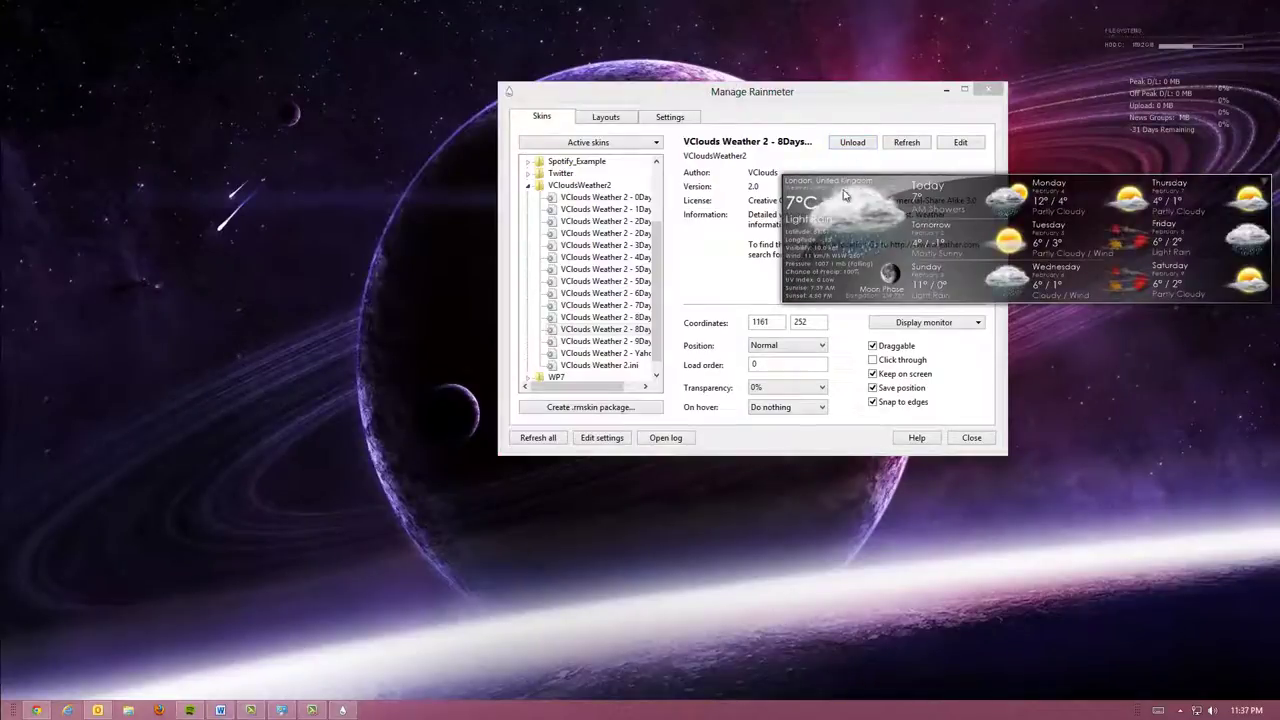
left_click_drag(971, 108, 673, 146)
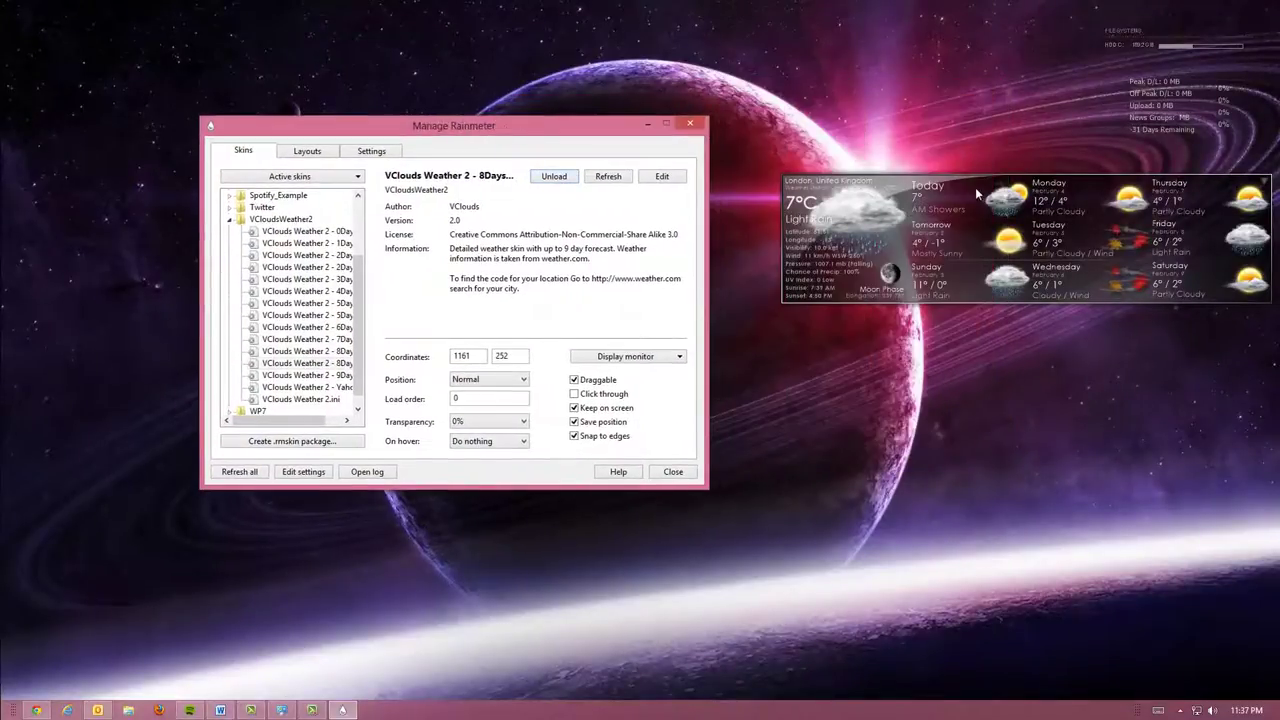
left_click_drag(979, 195, 1000, 179)
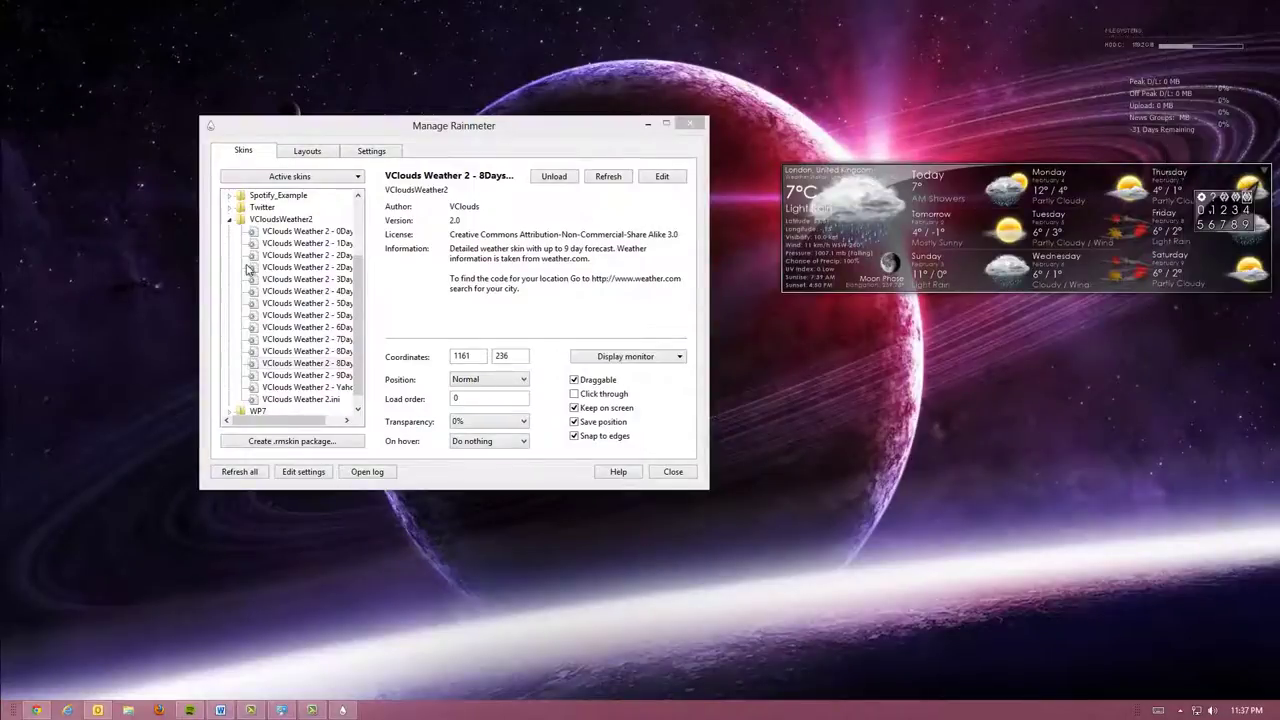
- Load the VClouds Weather 2 - 5Days skin and position the tall forecast widget along the desktop's right edge
left_click(294, 245)
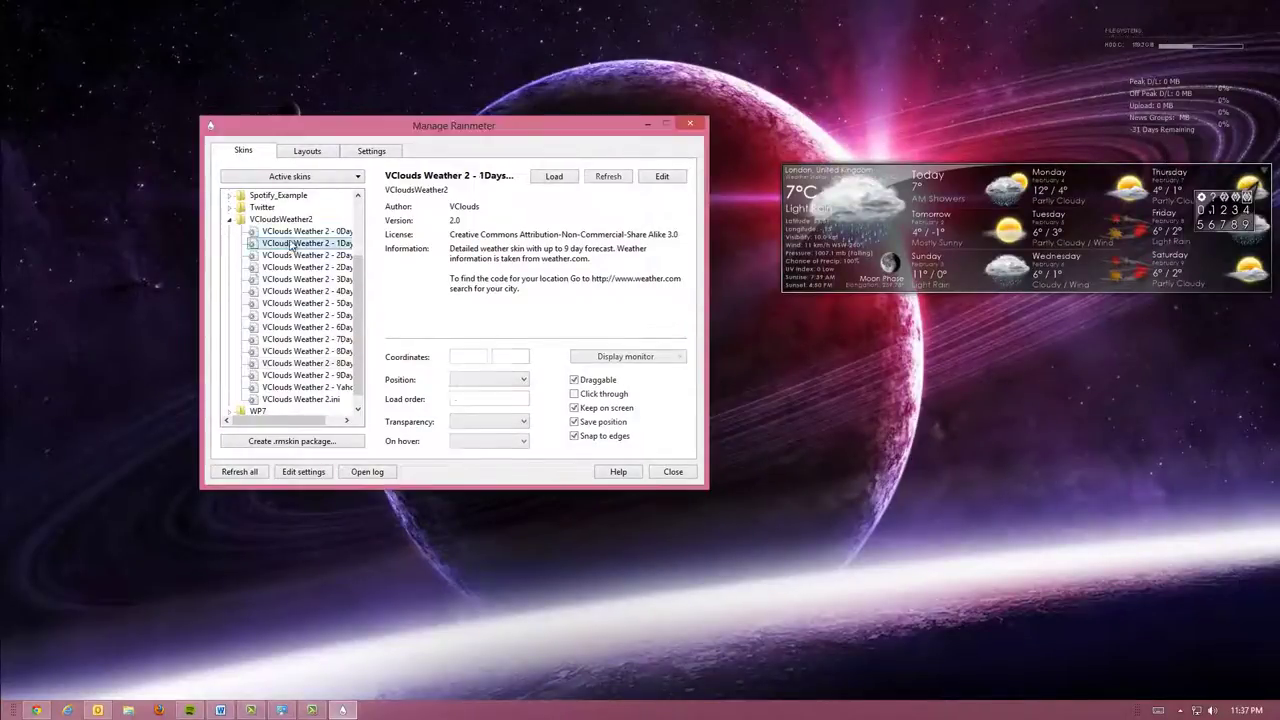
double_click(320, 303)
left_click_drag(864, 370, 1215, 355)
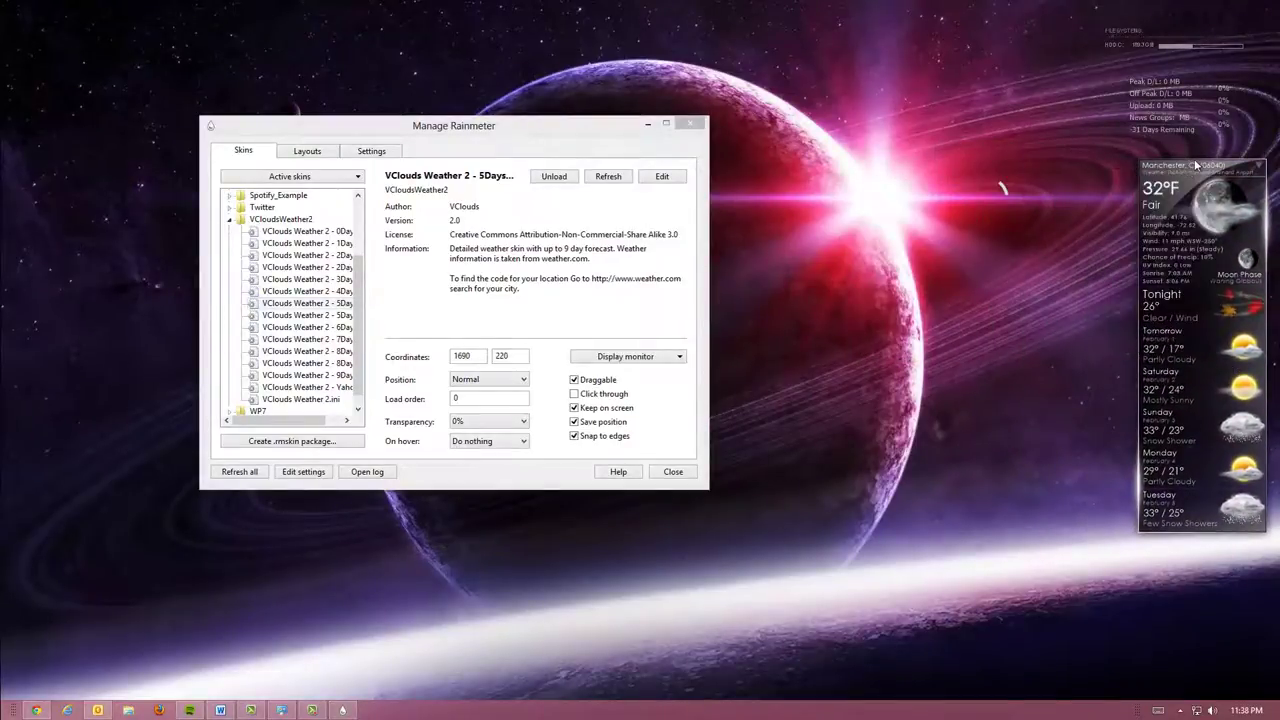
- Align the weather forecast, data-usage meter and disk-space widgets in one column along the desktop's right edge
mouse_move(1197, 165)
left_mouse_down()
mouse_move(1114, 168)
mouse_move(1251, 177)
mouse_move(1221, 170)
left_mouse_up()
left_click_drag(1180, 90, 1215, 97)
left_click_drag(1235, 40, 1255, 47)
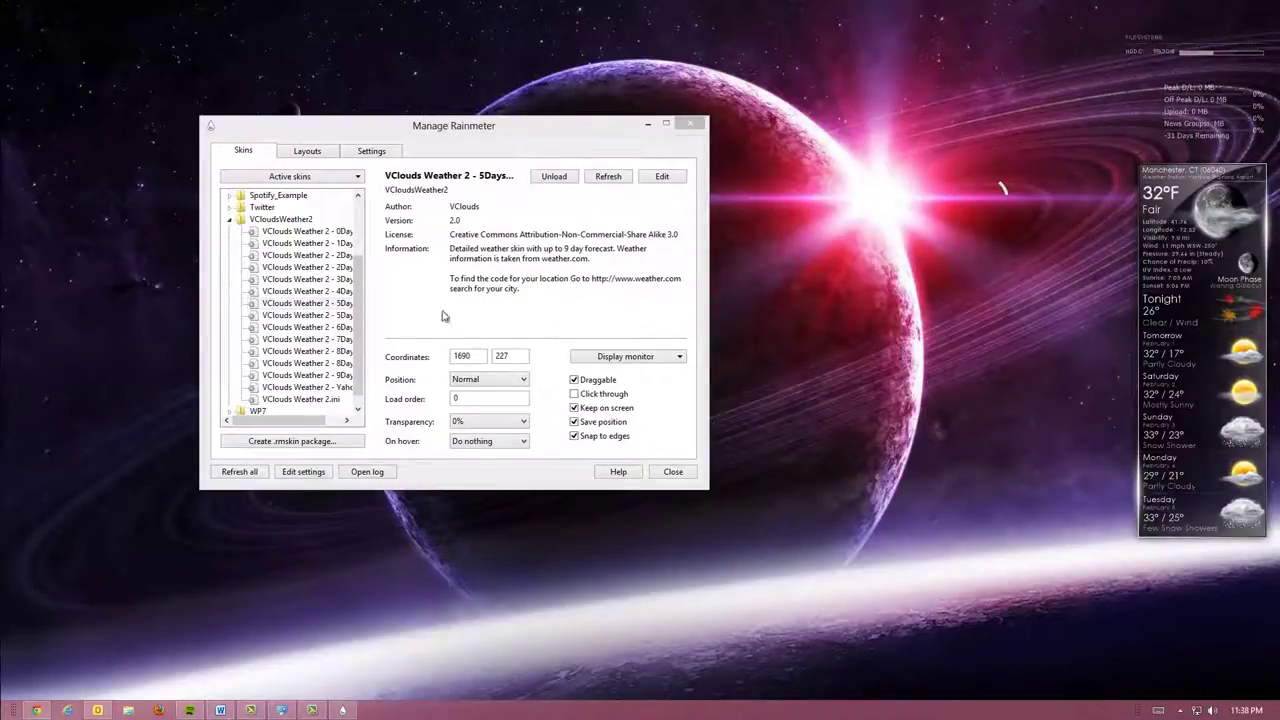
- Select the Spotify_Example skin folder, then move the Rainmeter manager window aside and minimize it
left_click_drag(363, 337, 294, 263)
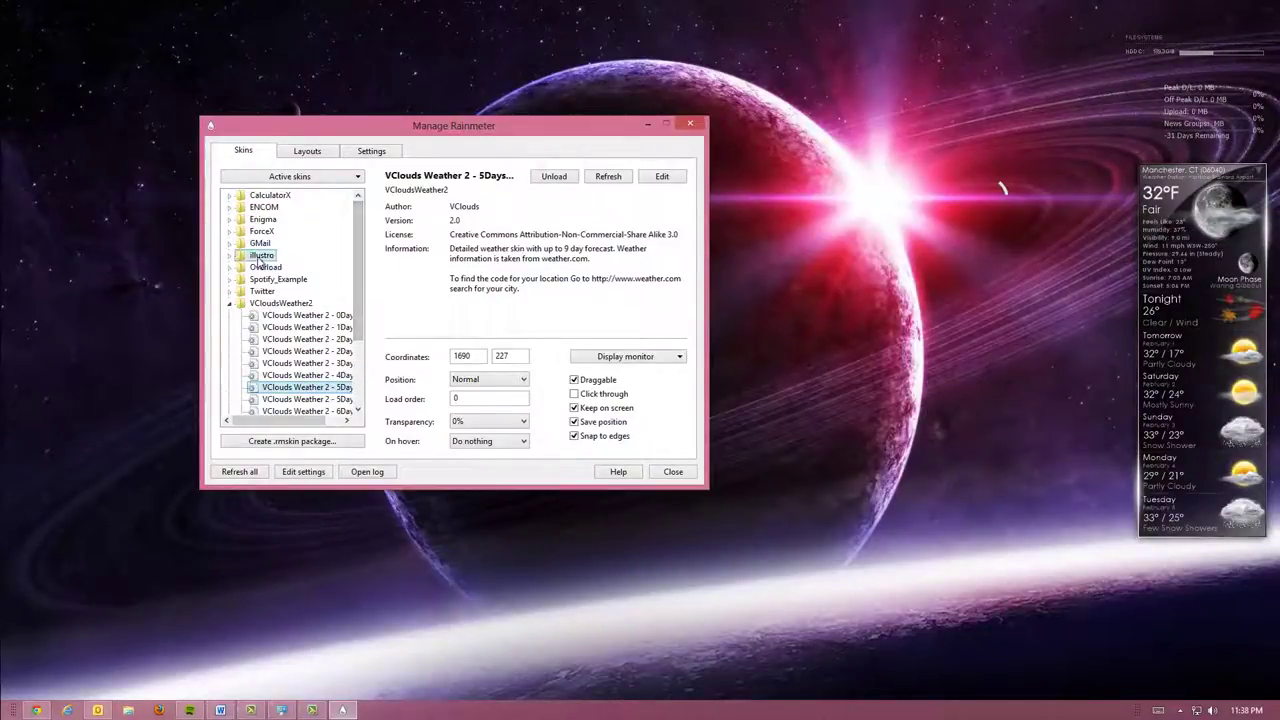
left_click(279, 281)
left_click_drag(557, 138, 749, 305)
left_click(841, 293)
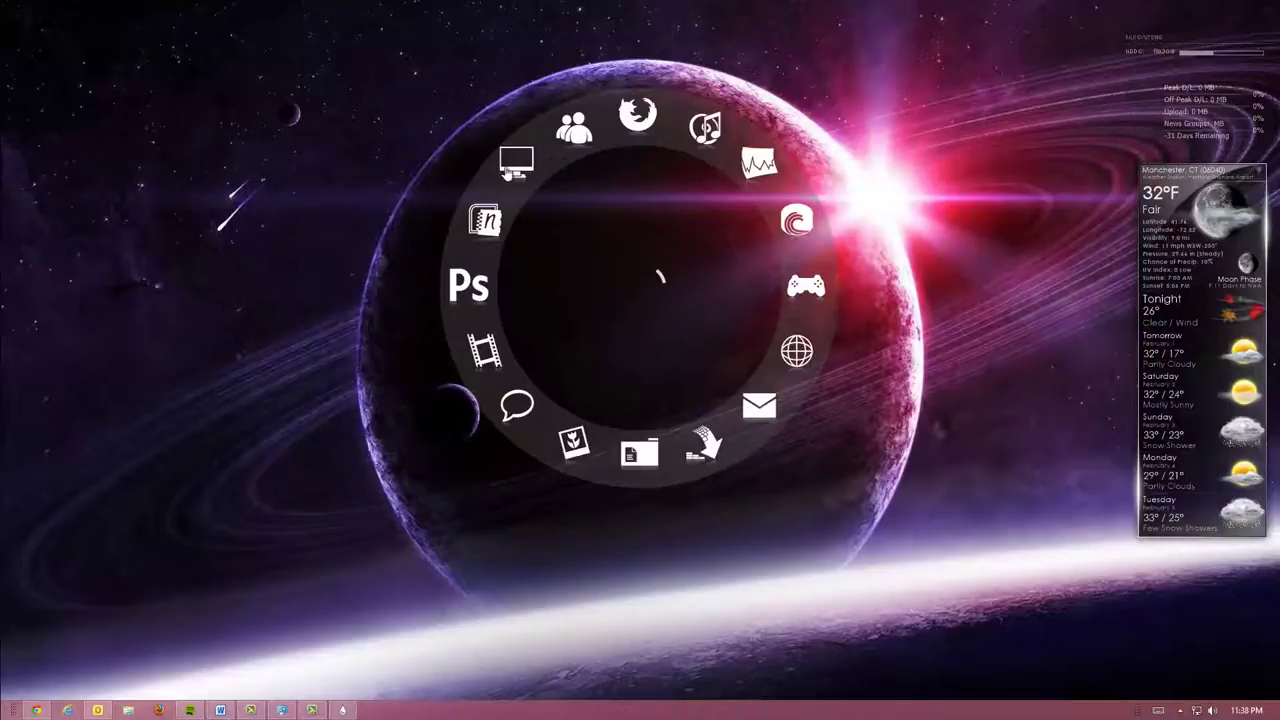
- Toggle the circular launcher wheel on the desktop to show its ring of app icons and hide it again
left_click(587, 290)
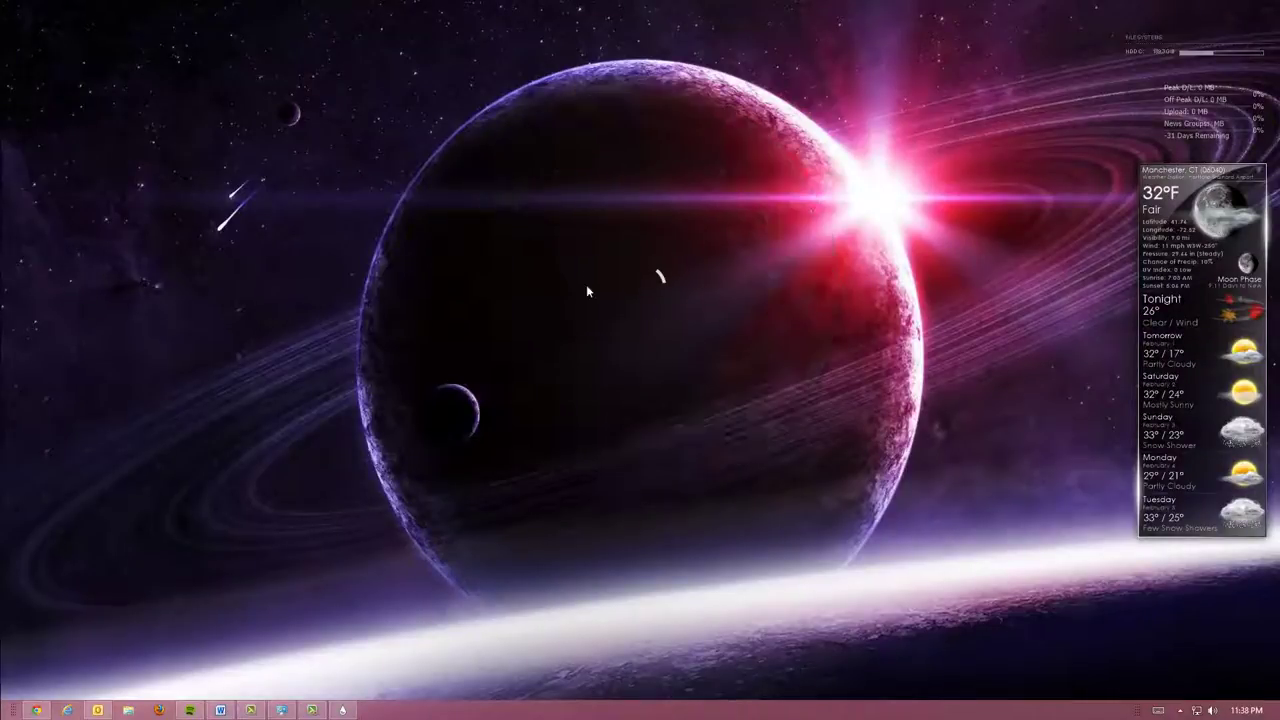
middle_click(660, 281)
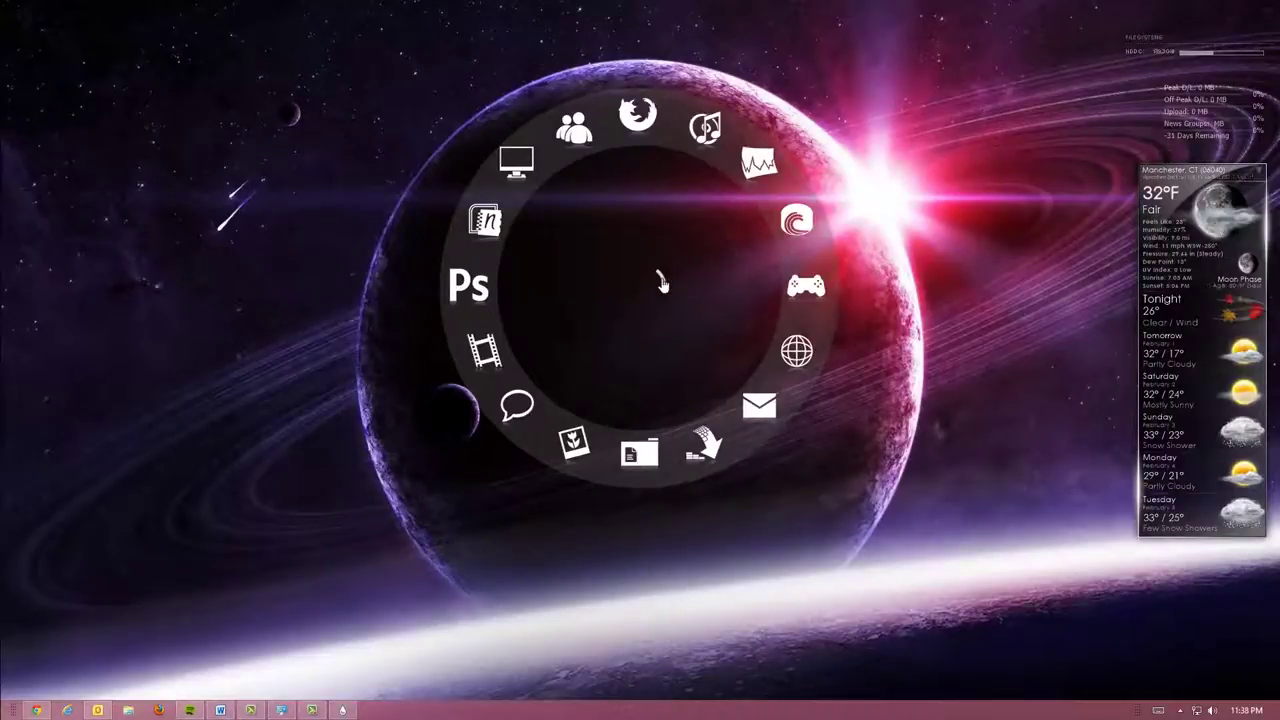
middle_click(660, 283)
left_click(1181, 710)
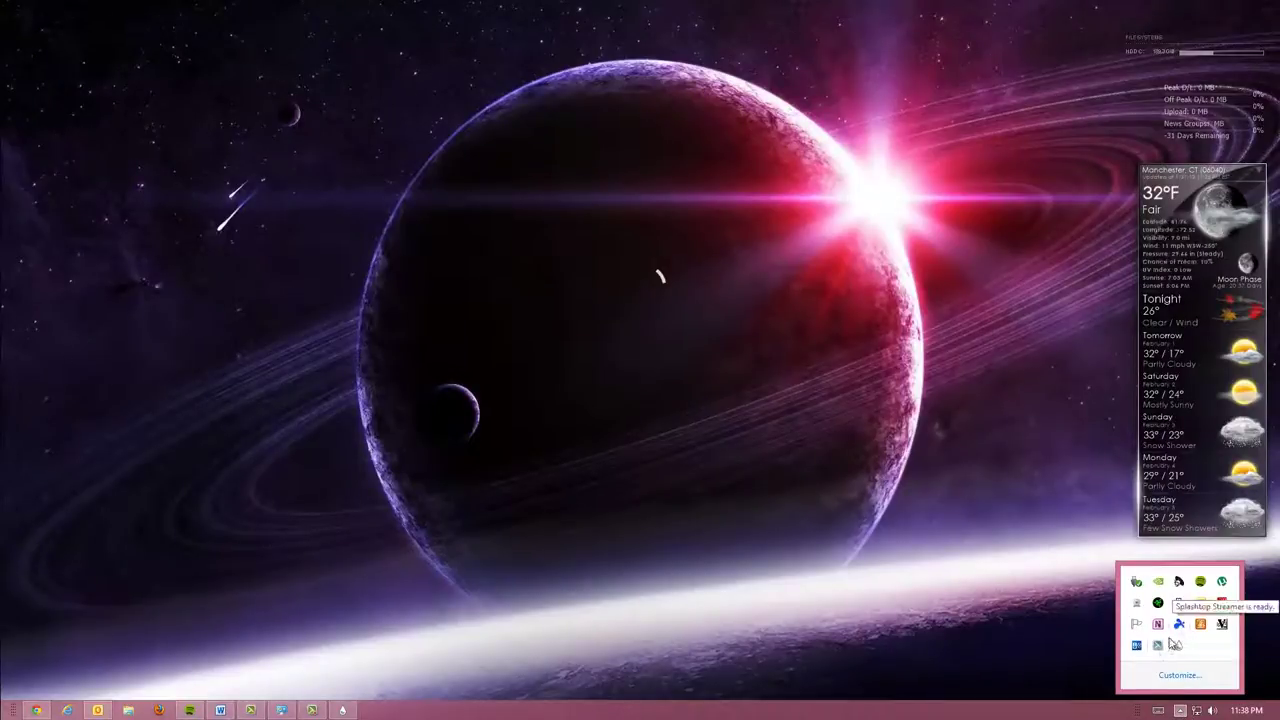
left_click(1179, 647)
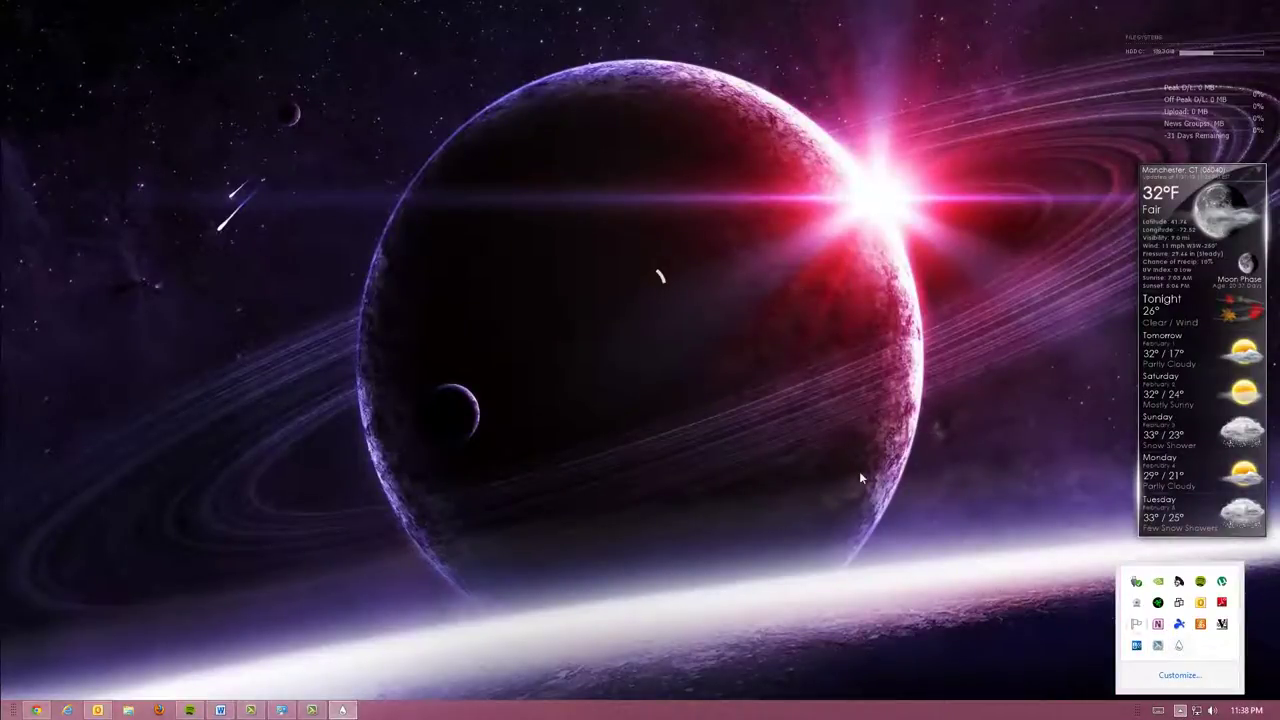
right_click(1180, 648)
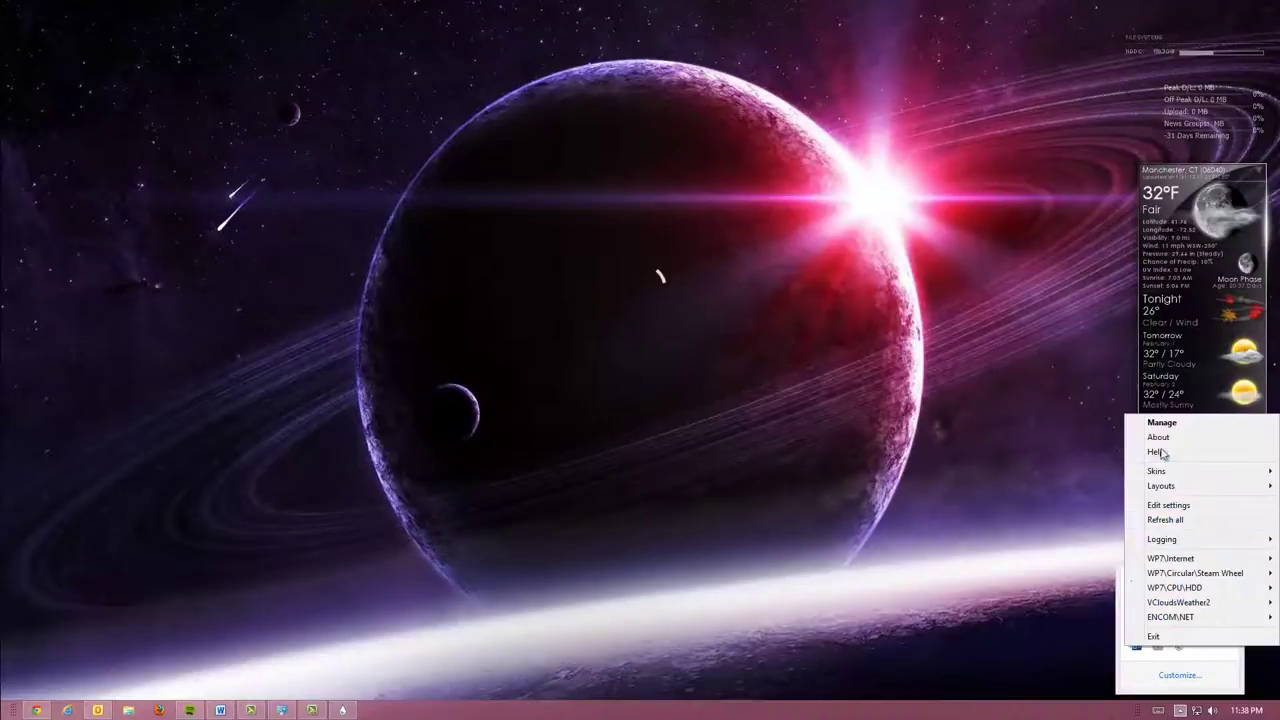
key("Escape")
left_click_drag(868, 432, 510, 638)
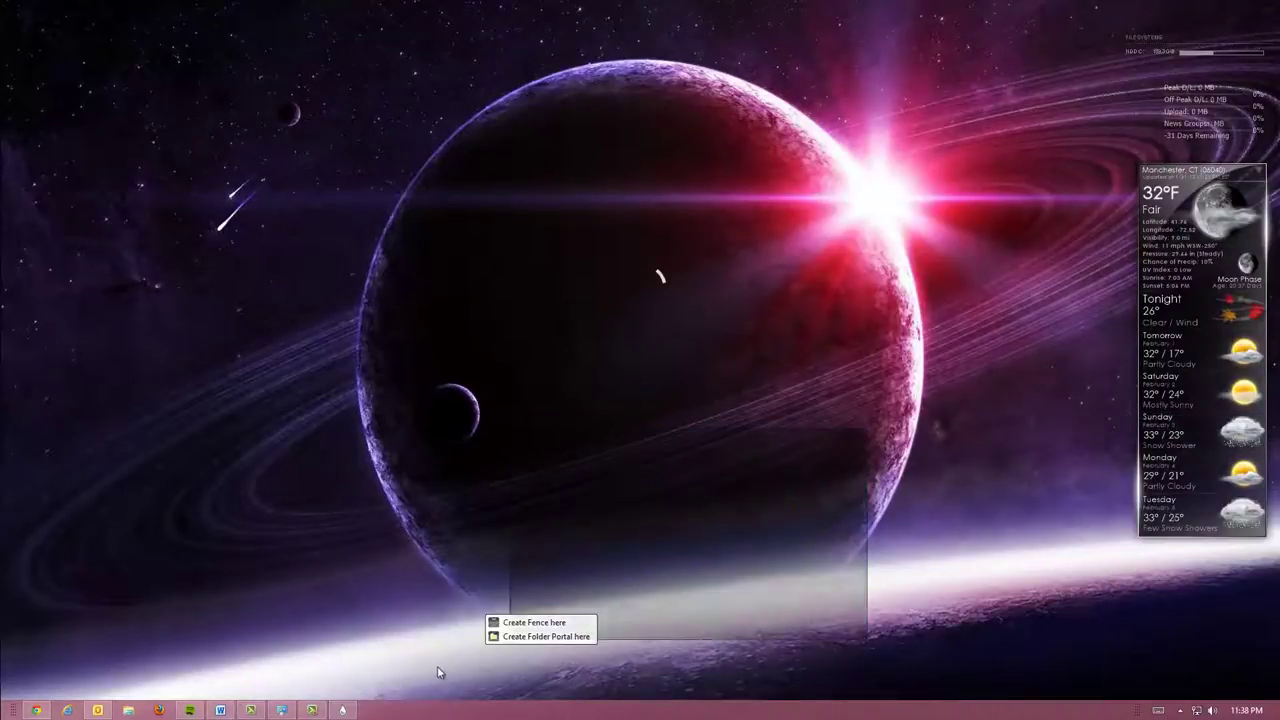
left_click(641, 397)
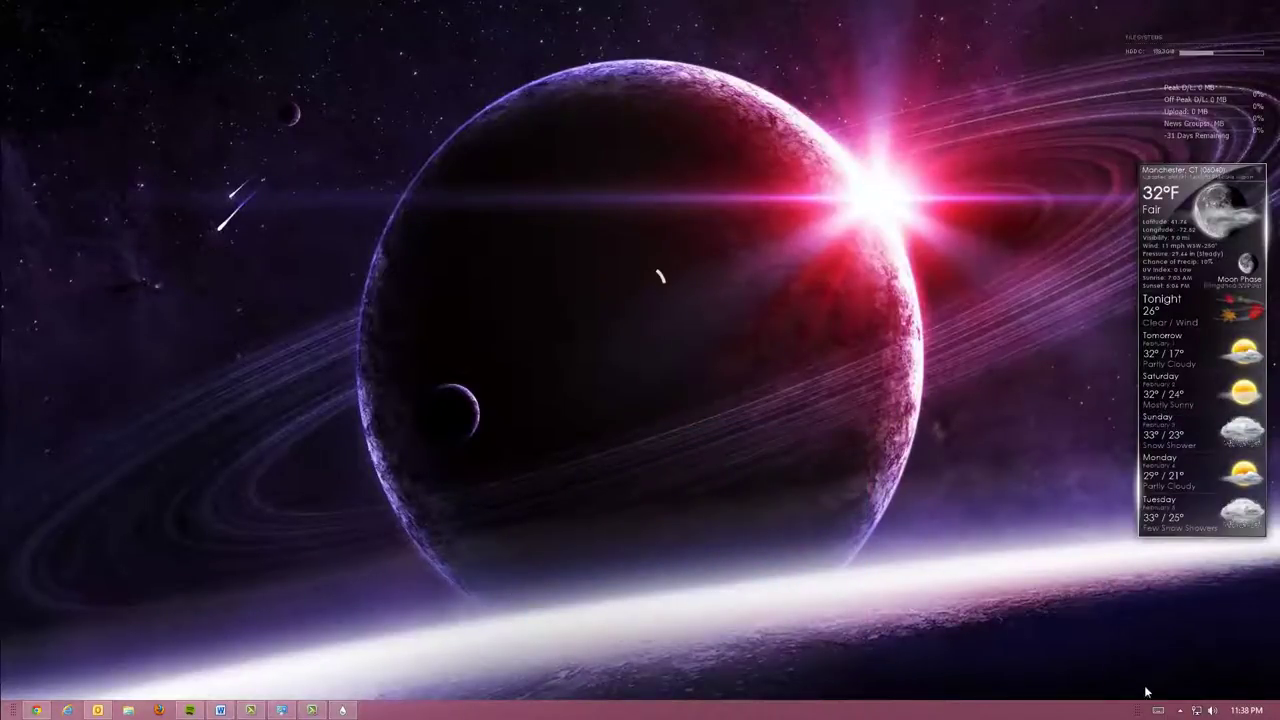
- Restore the Rainmeter manager, load the CalculatorX regular.ini skin and place the calculator beside the weather widget
left_click(342, 710)
left_click_drag(621, 292, 615, 138)
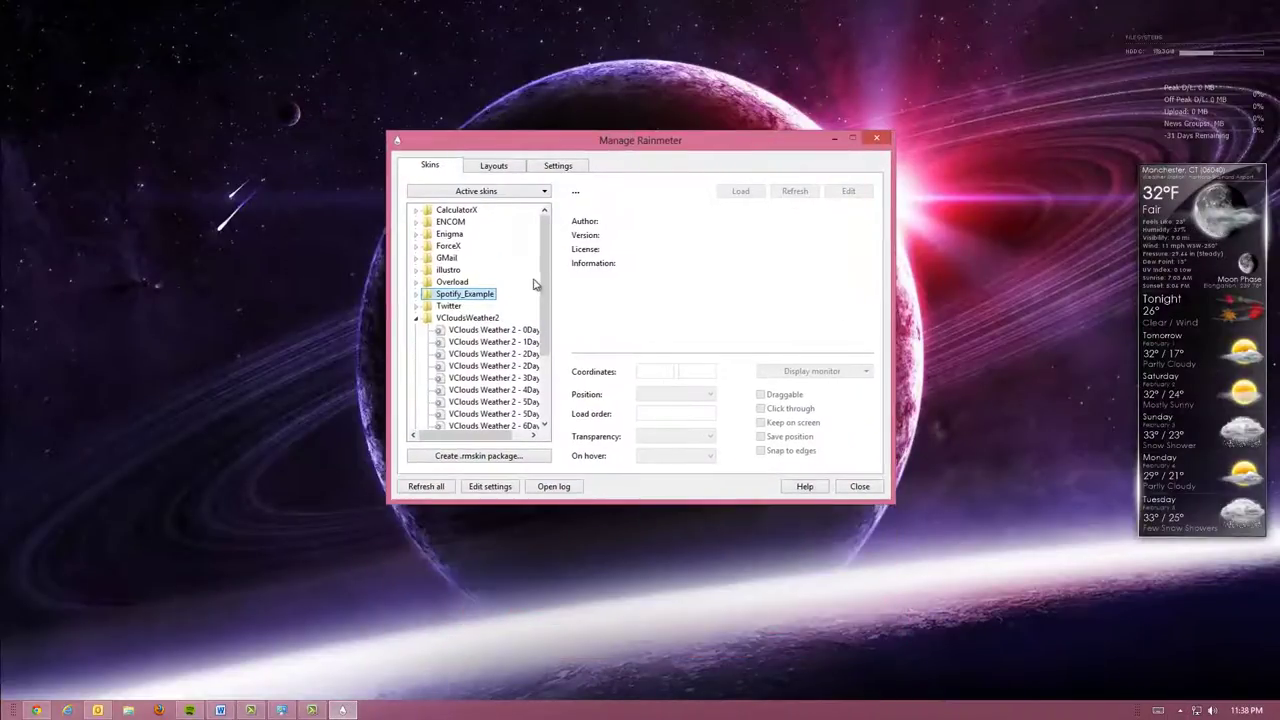
double_click(433, 212)
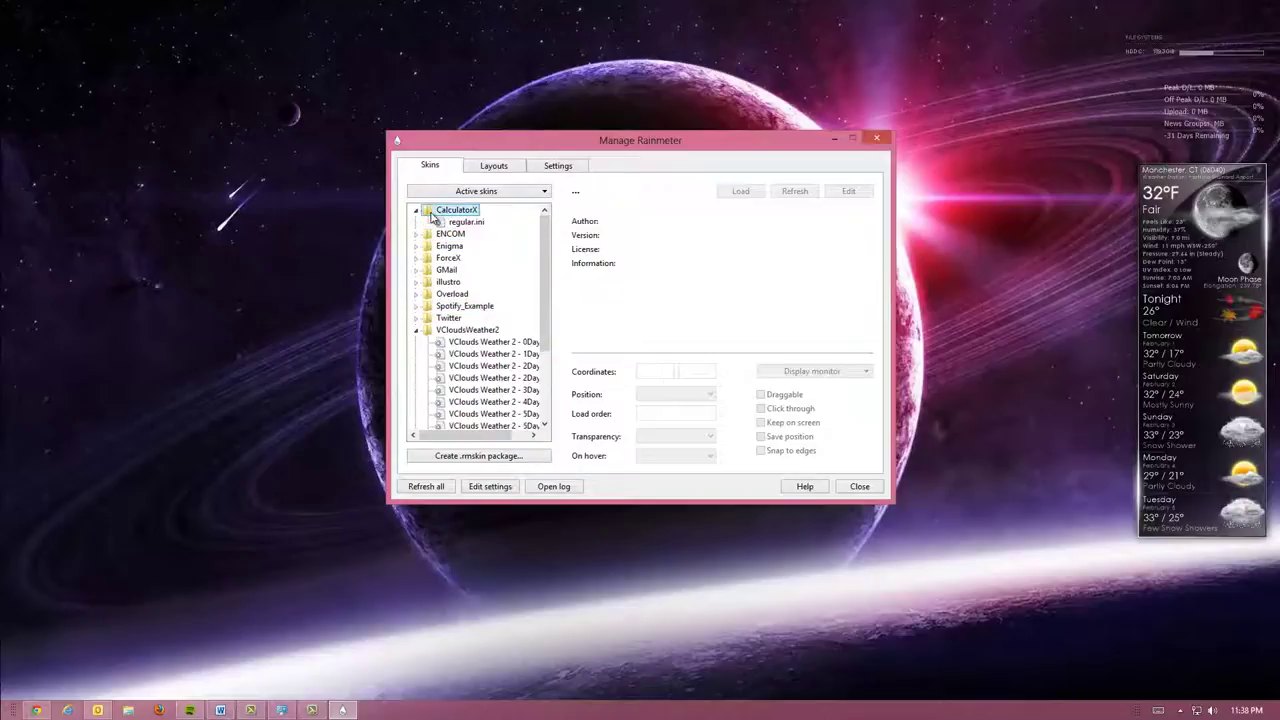
left_click(447, 222)
left_click(740, 193)
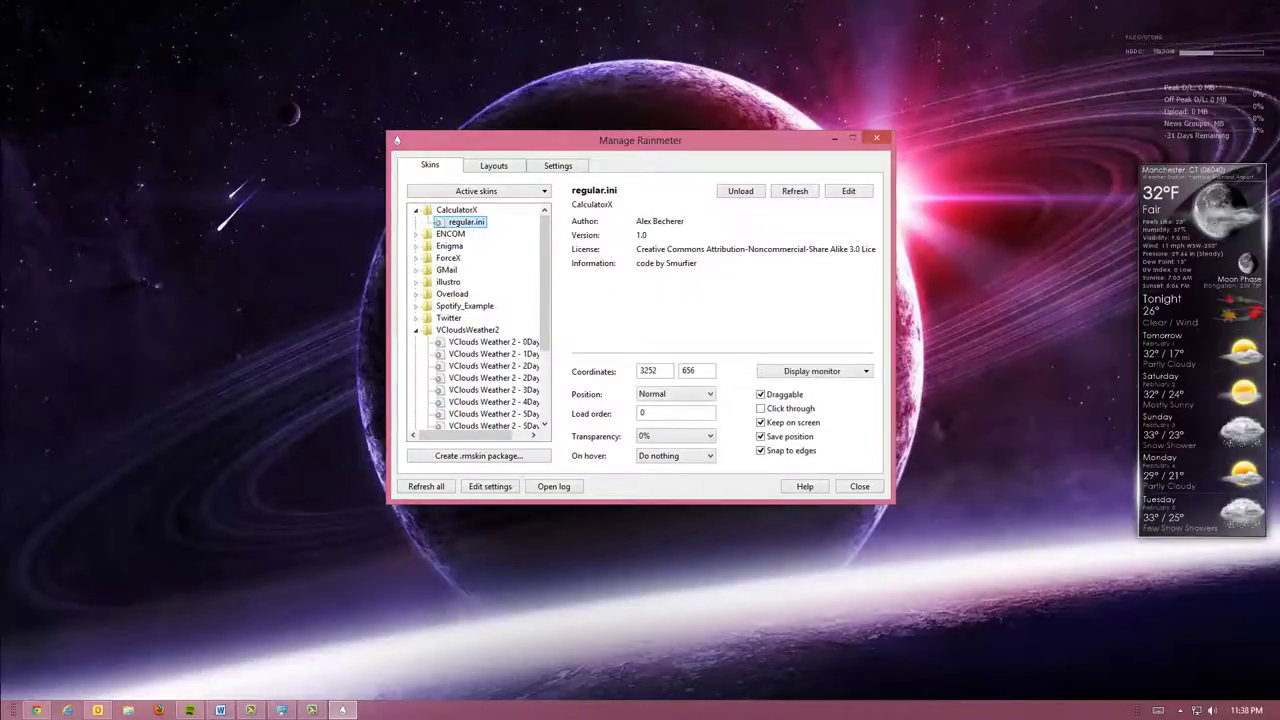
left_click_drag(1138, 428, 1005, 328)
- Test the calculator widget's keys and calculate 8 * 8
left_click(1006, 325)
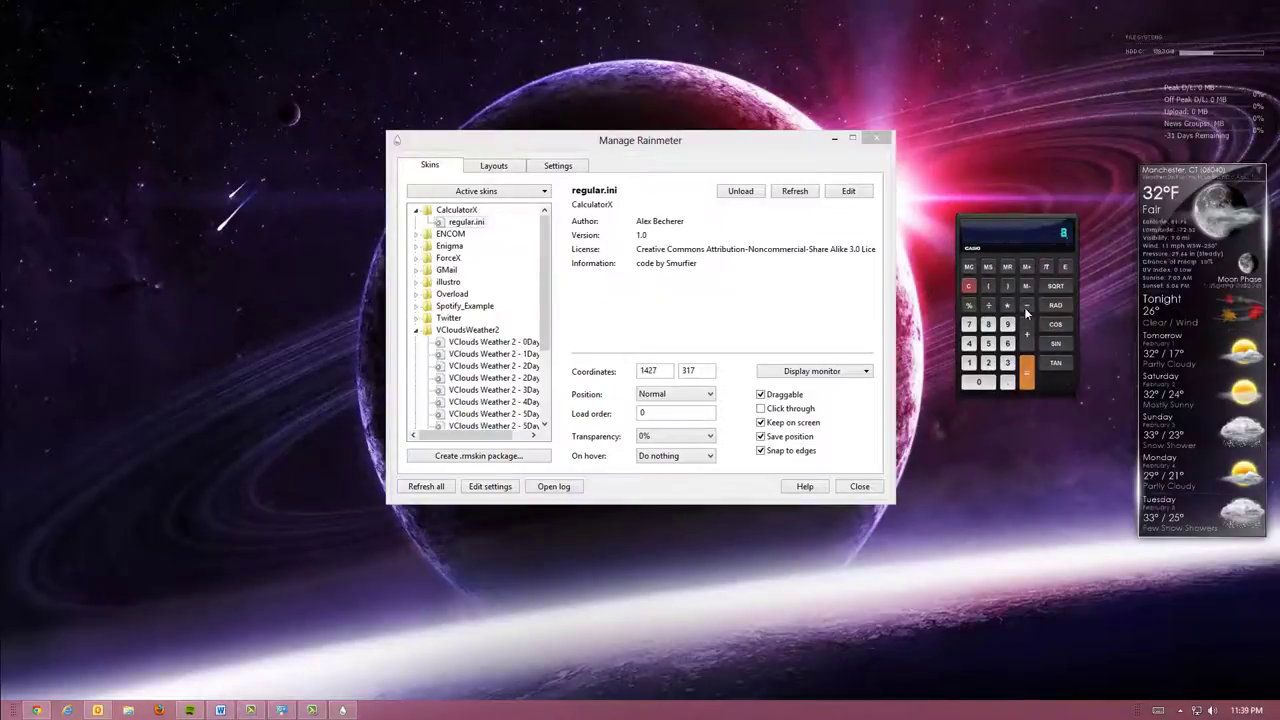
left_click(1026, 305)
left_click(1007, 305)
left_click(988, 324)
left_click(1007, 363)
left_click(1055, 363)
left_click(1026, 335)
left_click(970, 290)
left_click(988, 324)
left_click(1005, 307)
left_click(970, 286)
left_click(988, 324)
left_click(988, 324)
left_click(1026, 376)
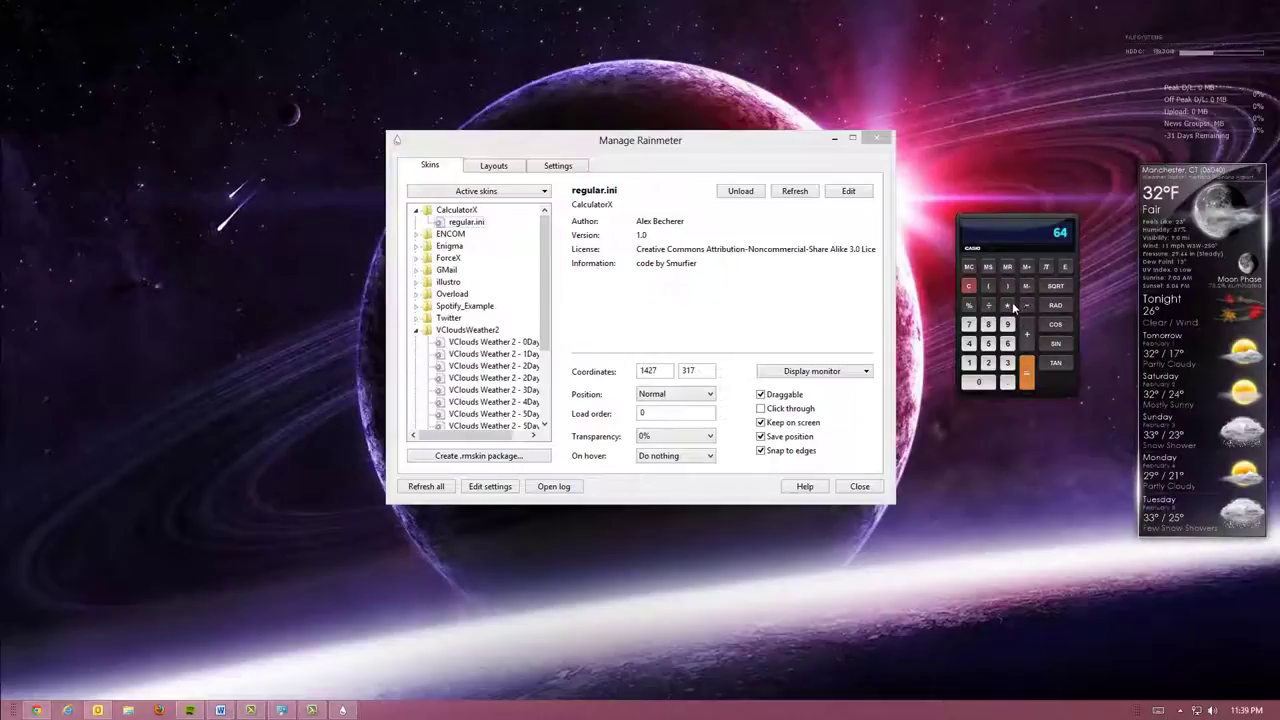
- Try to divide 64 by .5 on the calculator widget
left_click(1010, 304)
left_click(1008, 381)
left_click(989, 344)
left_click(1007, 343)
left_click(968, 343)
left_click(989, 305)
left_click(1008, 381)
left_click(989, 344)
left_click(1027, 383)
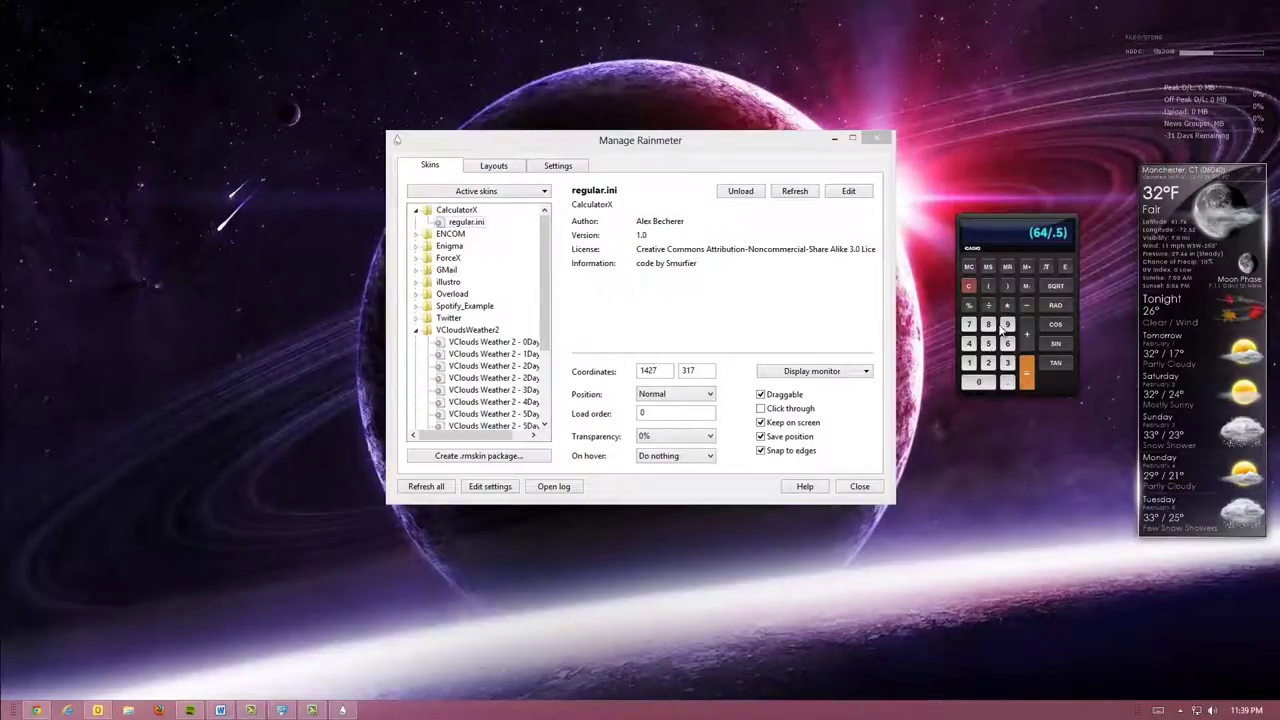
left_click(1030, 380)
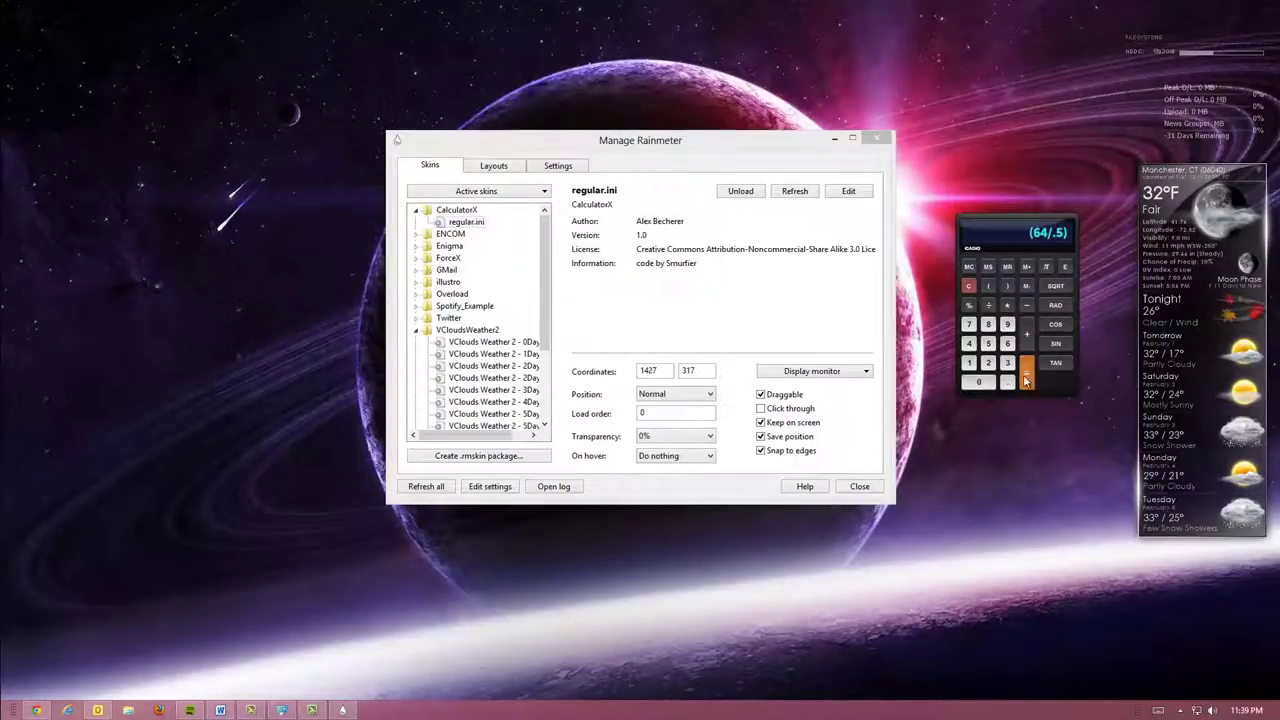
- Clear the calculator and retry the division by .5
left_click(968, 287)
left_click(969, 343)
left_click(988, 305)
left_click(1007, 381)
left_click(988, 343)
left_click(1026, 378)
left_click(1026, 375)
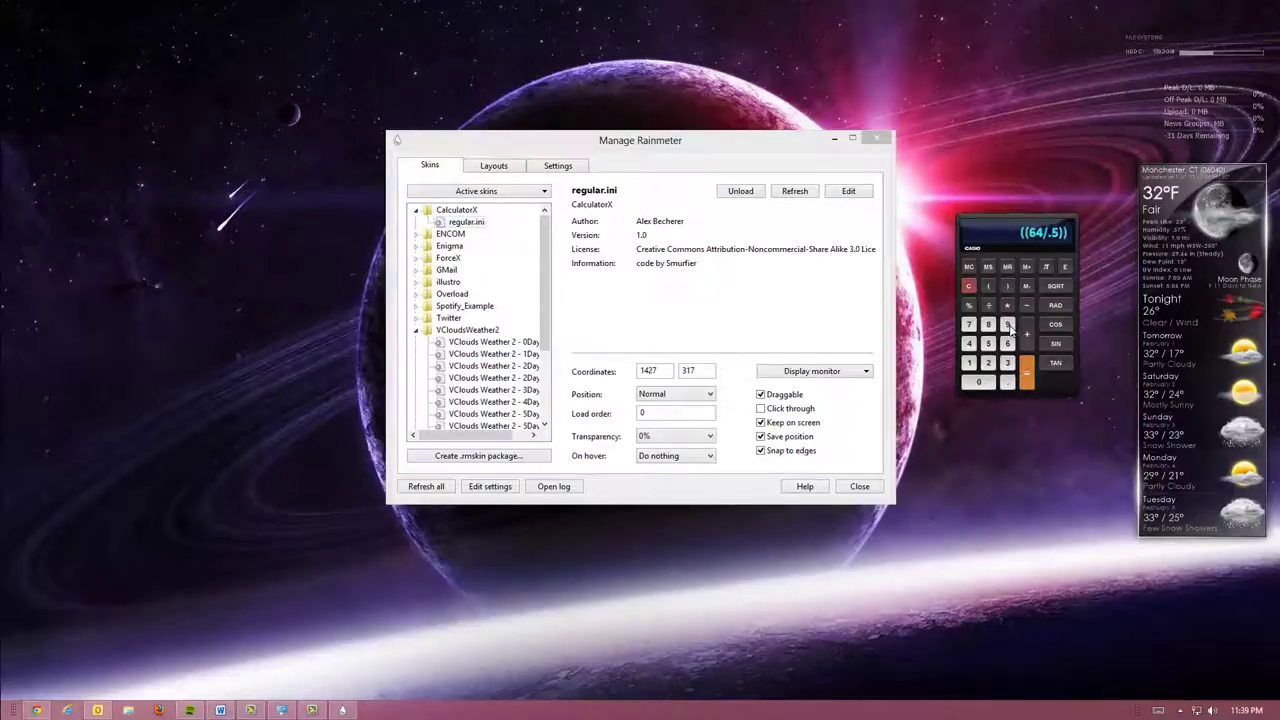
- Clear the calculator again, enter 64 / .5 from scratch and evaluate it
left_click(969, 288)
left_click(1007, 343)
left_click(969, 343)
left_click(988, 305)
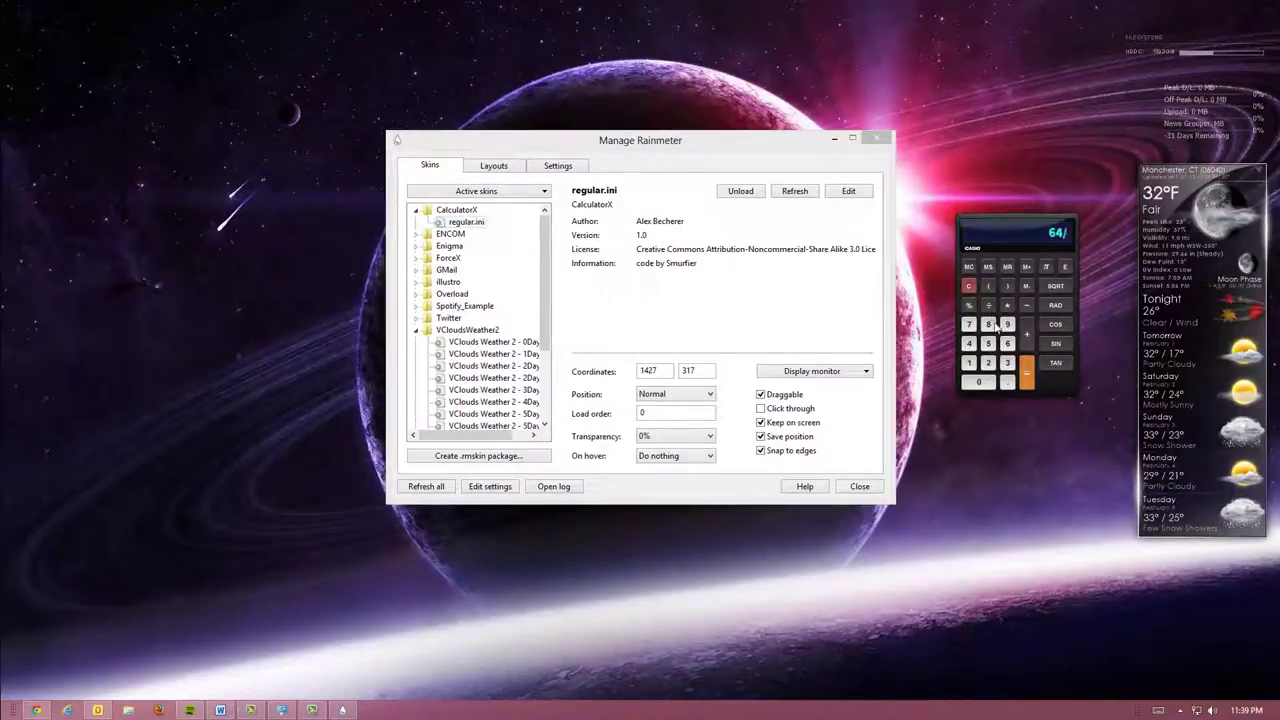
left_click(988, 381)
left_click(1007, 381)
left_click(990, 343)
left_click(1025, 378)
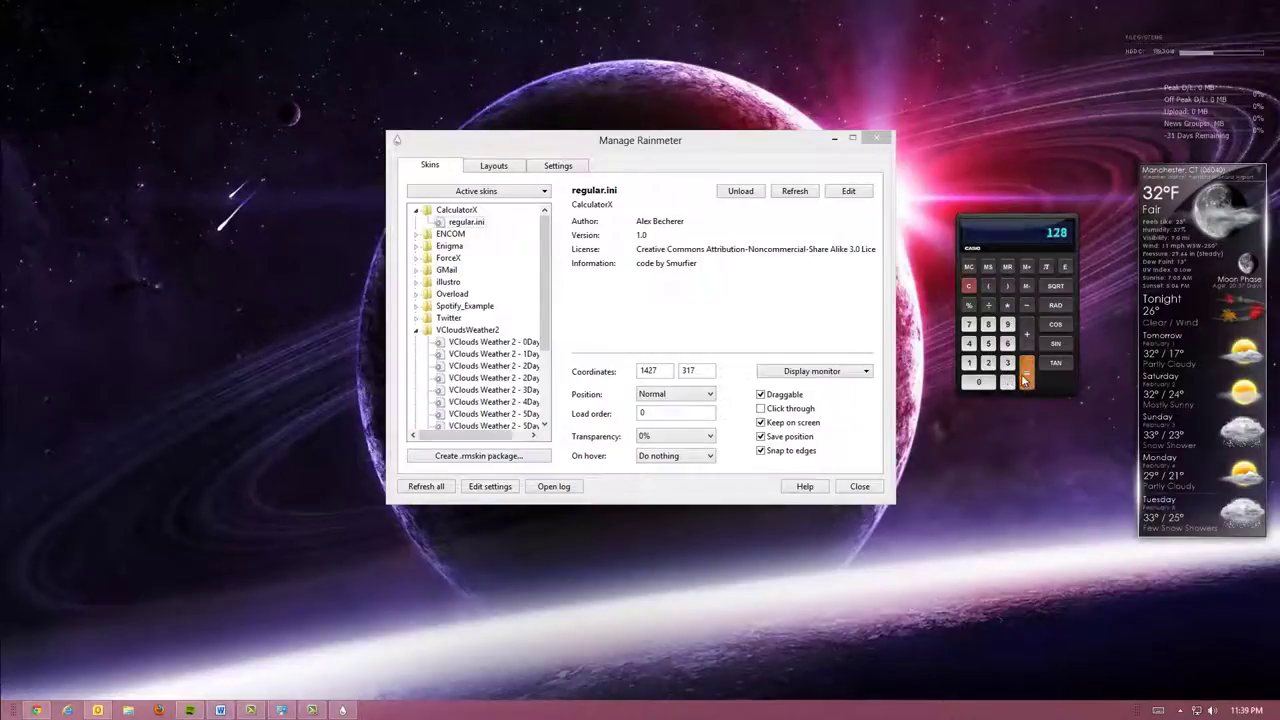
- Clear the calculator's display and move the widget closer to the weather forecast, at about 1480, 312
left_click(968, 290)
left_click_drag(1004, 226, 1039, 223)
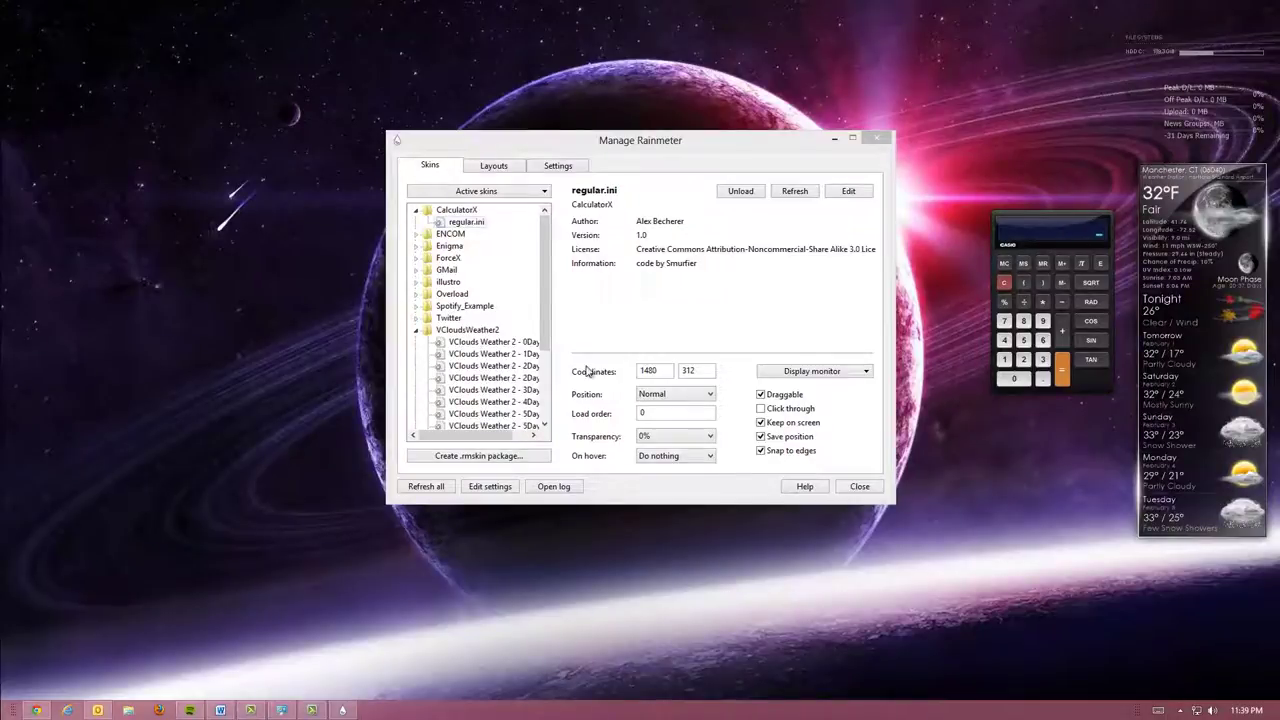
- Multiply 64 by .05 on the calculator widget
left_click(1043, 341)
left_click(1004, 340)
left_click(1044, 303)
left_click(1042, 378)
left_click(1014, 378)
left_click(1023, 340)
left_click(1064, 376)
left_click(1060, 375)
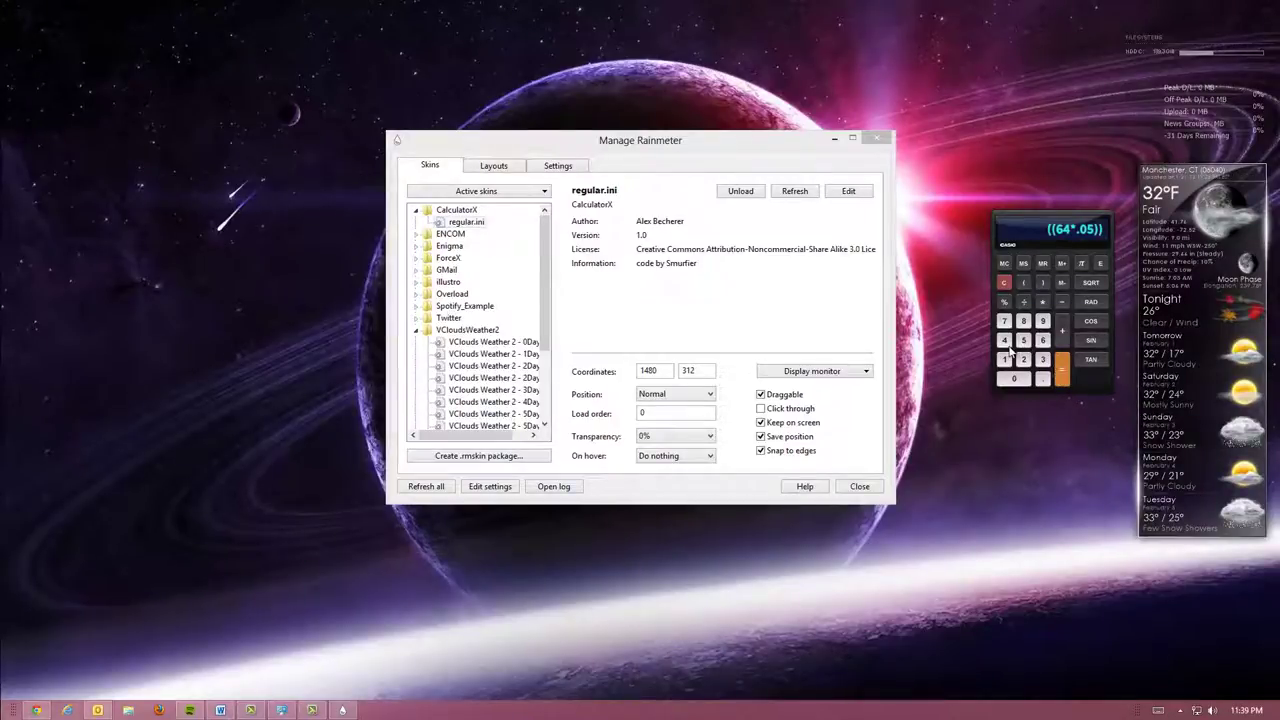
left_click(1063, 340)
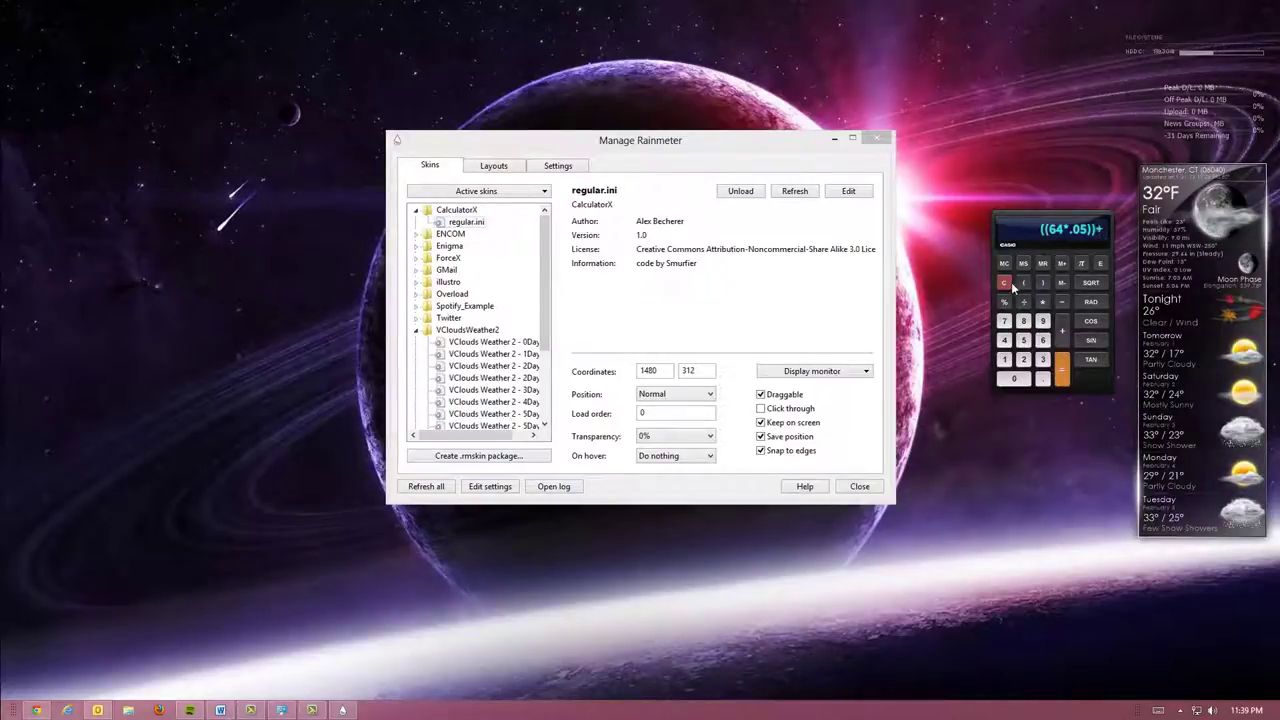
- Clear the calculator's display and move the widget slightly higher on the desktop
left_click(1005, 284)
left_click_drag(1033, 234, 1023, 210)
- Browse the contents of the ENCOM and Enigma skin folders
double_click(450, 234)
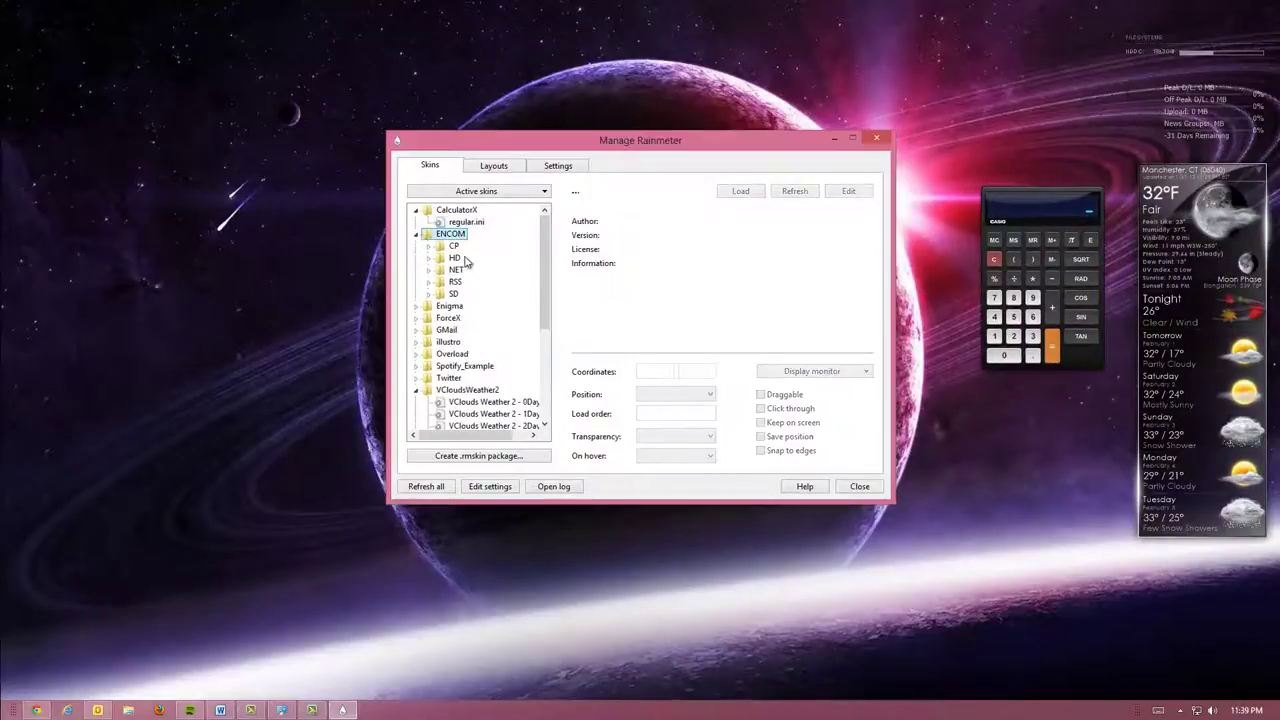
double_click(452, 307)
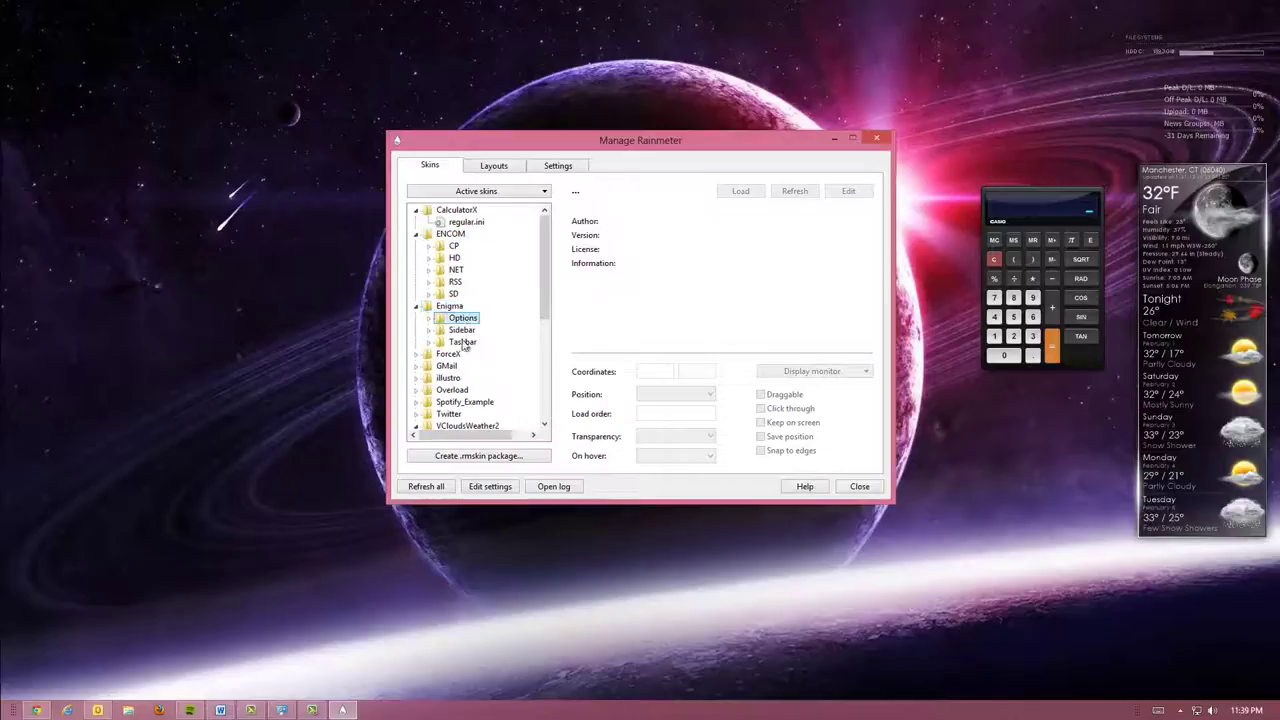
left_click(463, 342)
scroll(464, 344, "down", 1)
- Load the Clock.ini skin from Overload\Skins\Clock and set its transparency to 70%
double_click(452, 282)
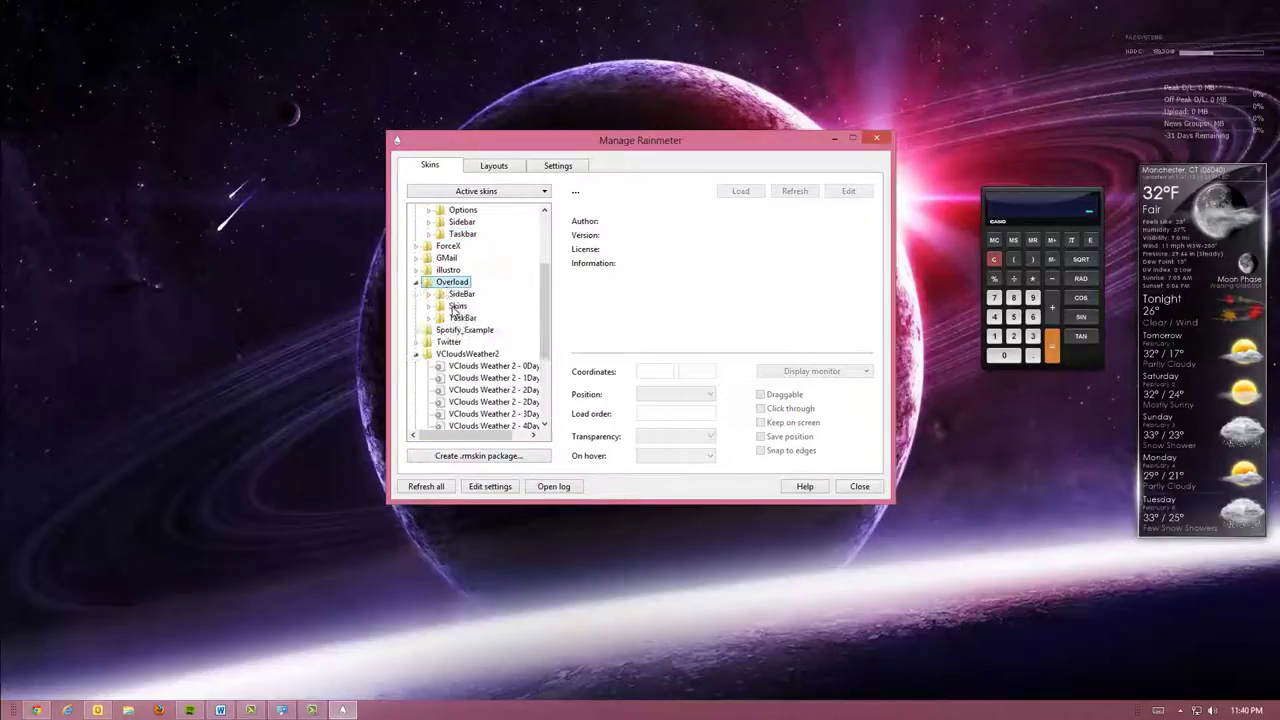
double_click(456, 306)
double_click(468, 307)
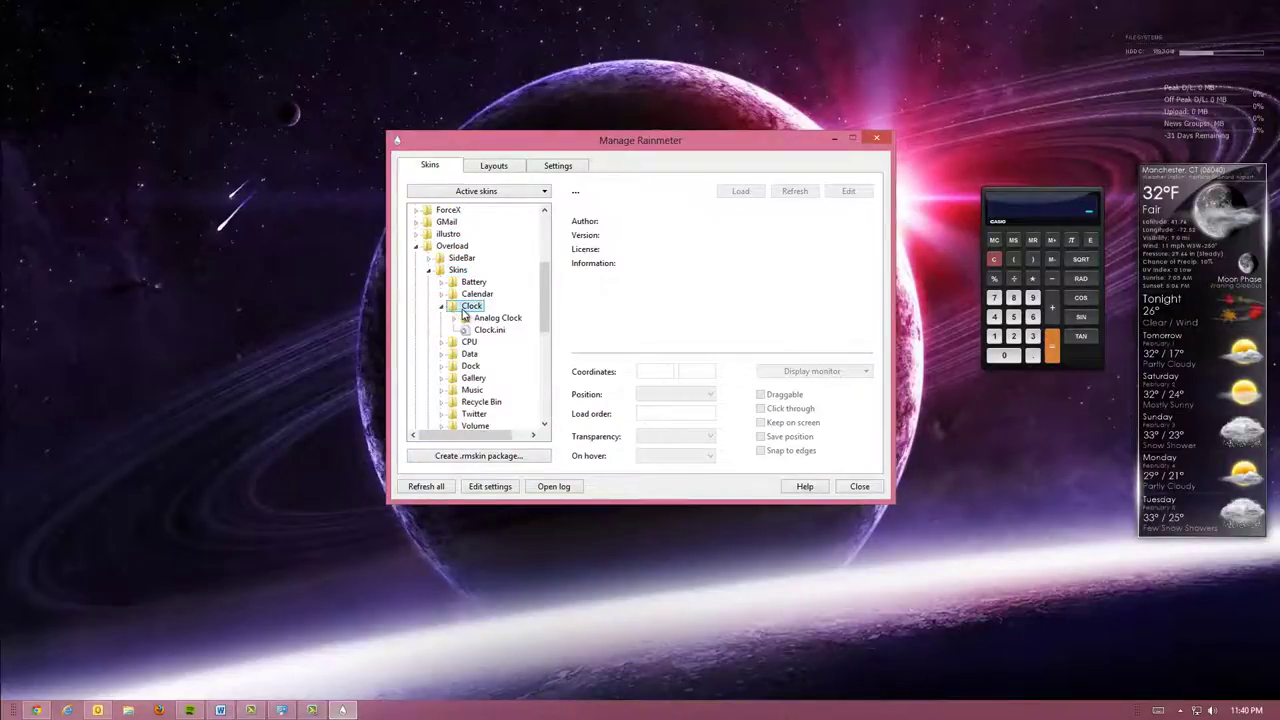
double_click(486, 330)
left_click_drag(70, 210, 160, 202)
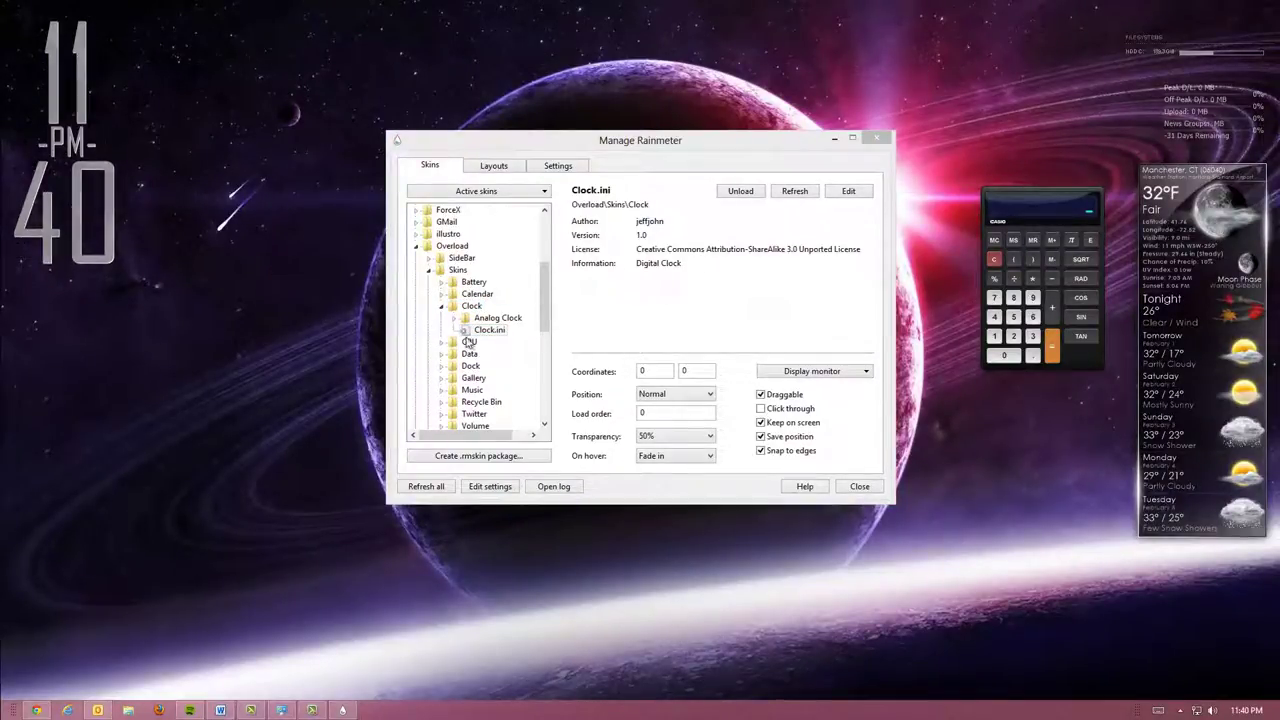
left_click(690, 436)
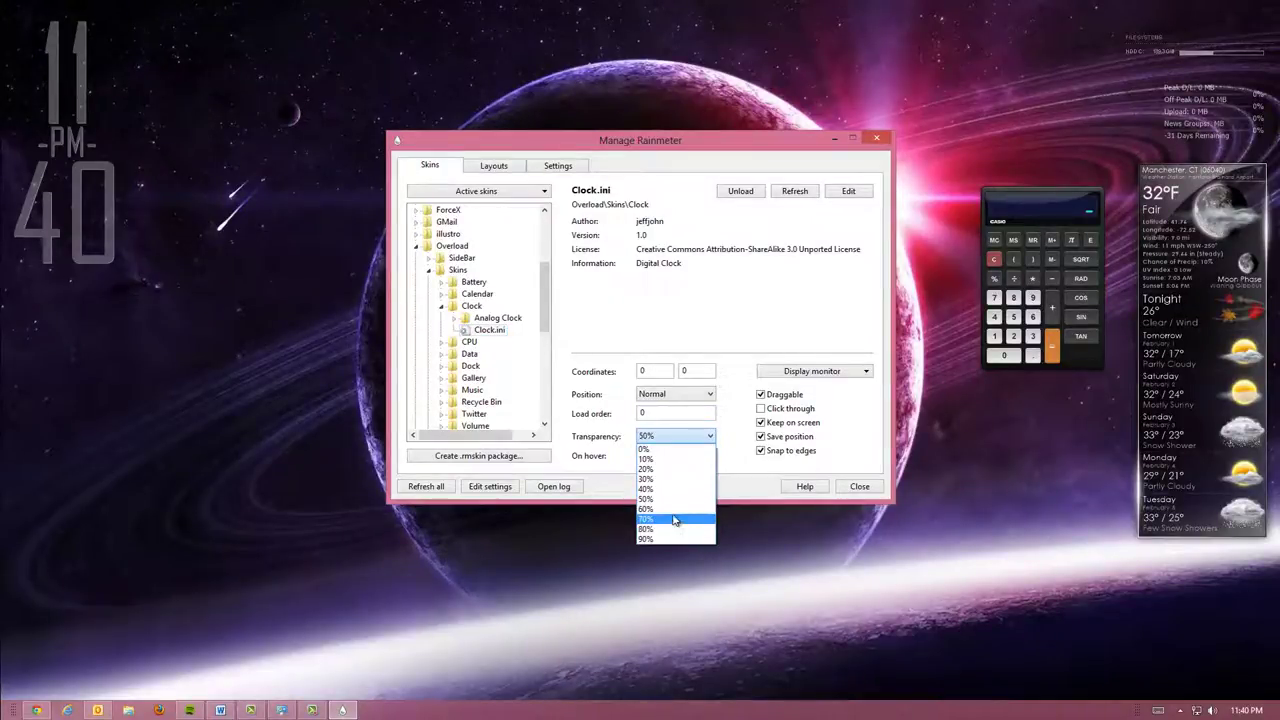
left_click(675, 520)
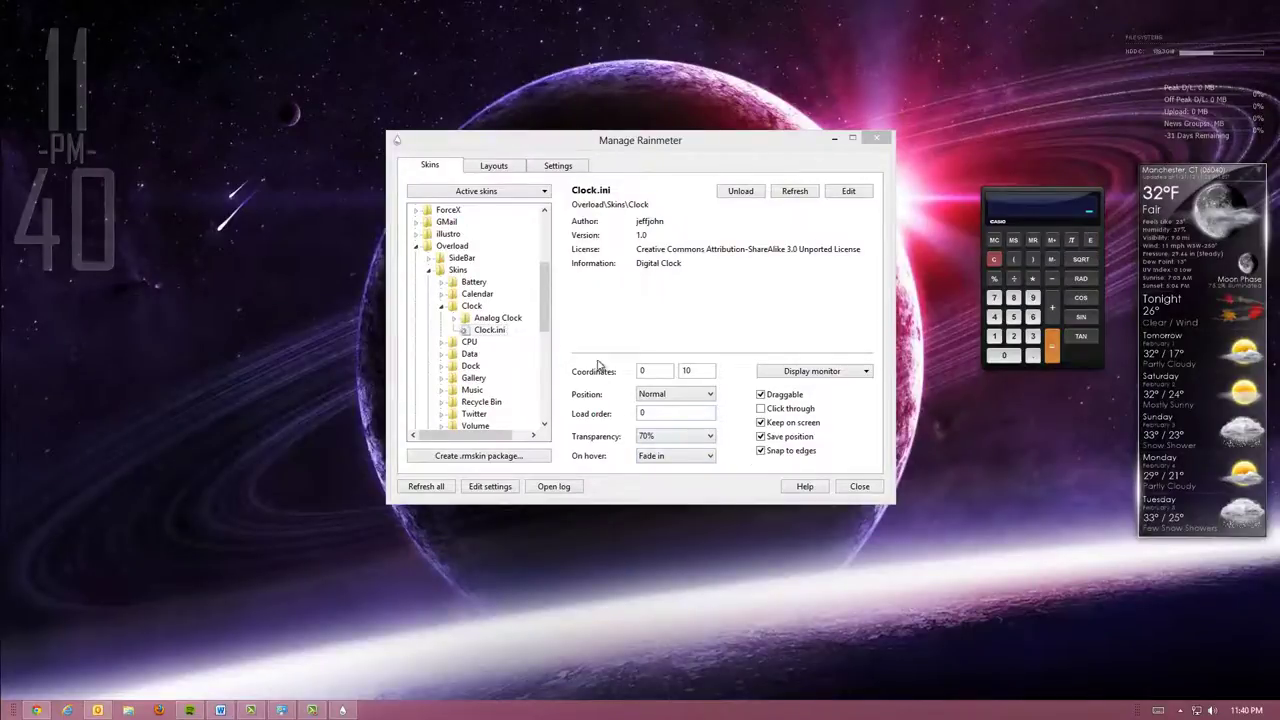
- Load the CPU.ini skin from Overload\Skins\CPU and place it below the clock, at about 0, 427
double_click(470, 342)
double_click(487, 354)
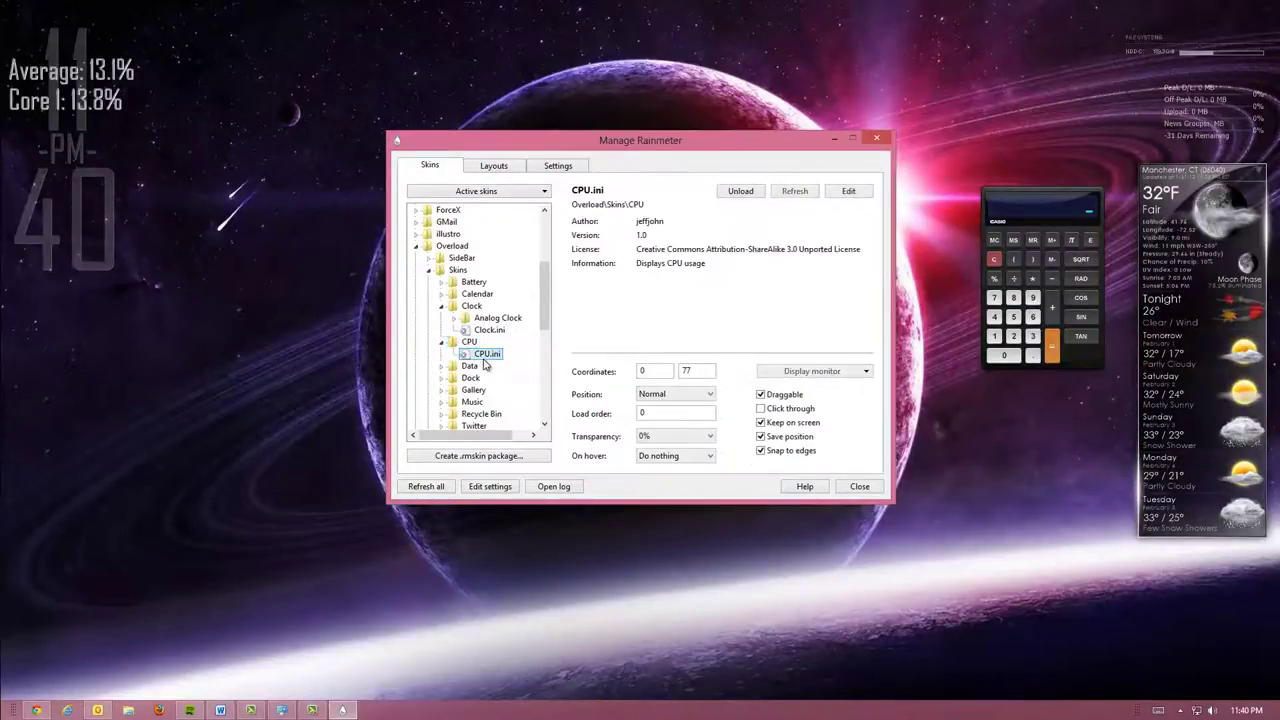
left_click_drag(85, 97, 86, 332)
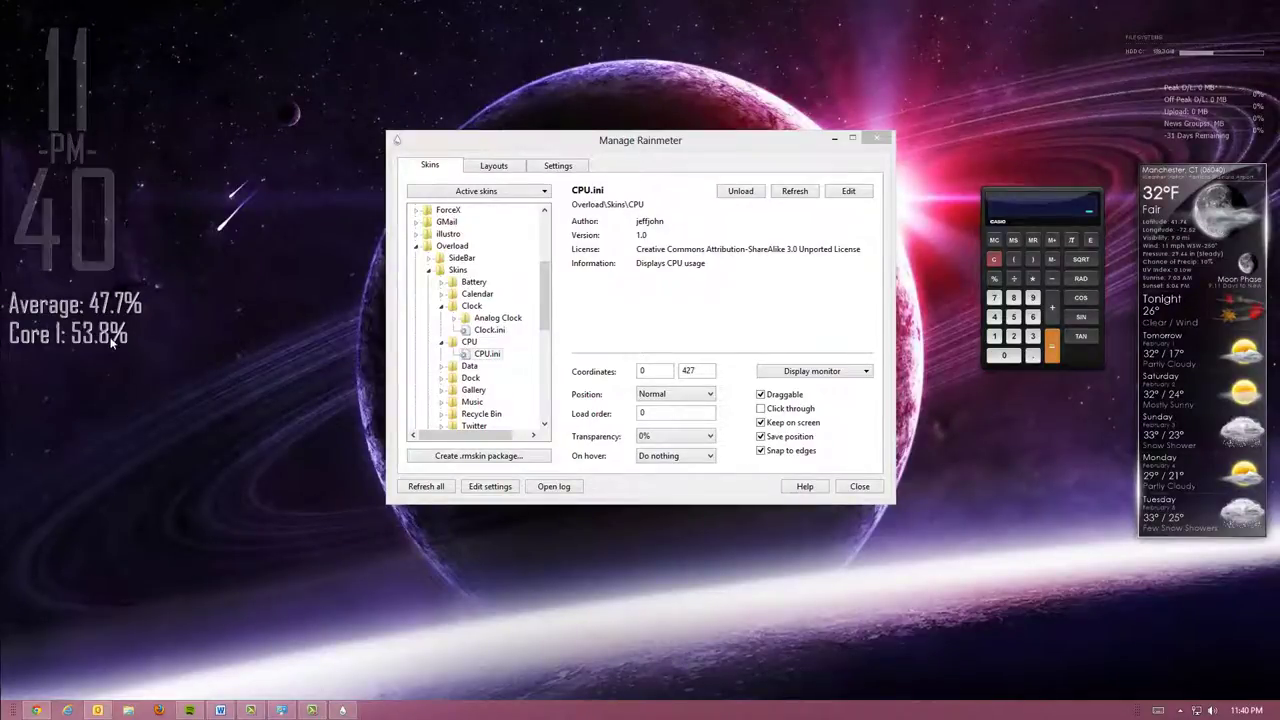
- Try the Music.ini skin from Overload\Skins\Music, unload it and shift the Manage Rainmeter window lower
left_click(546, 318)
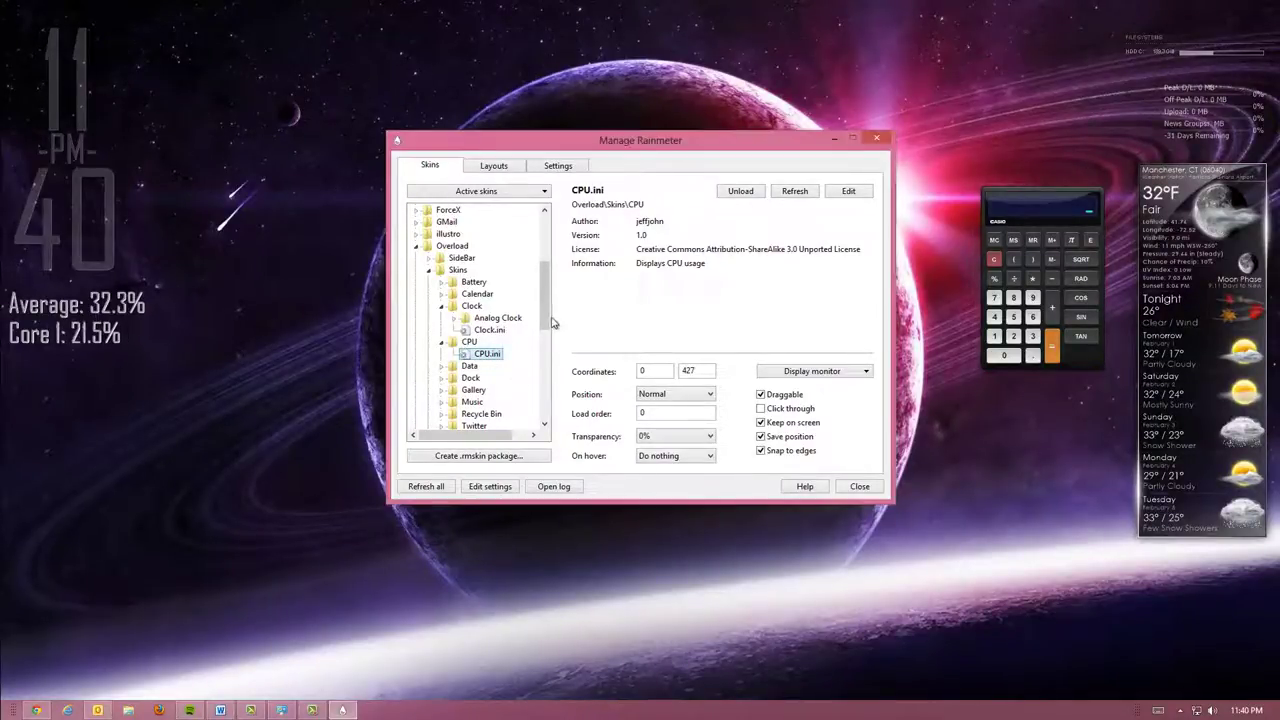
scroll(548, 330, "down", 3)
double_click(472, 294)
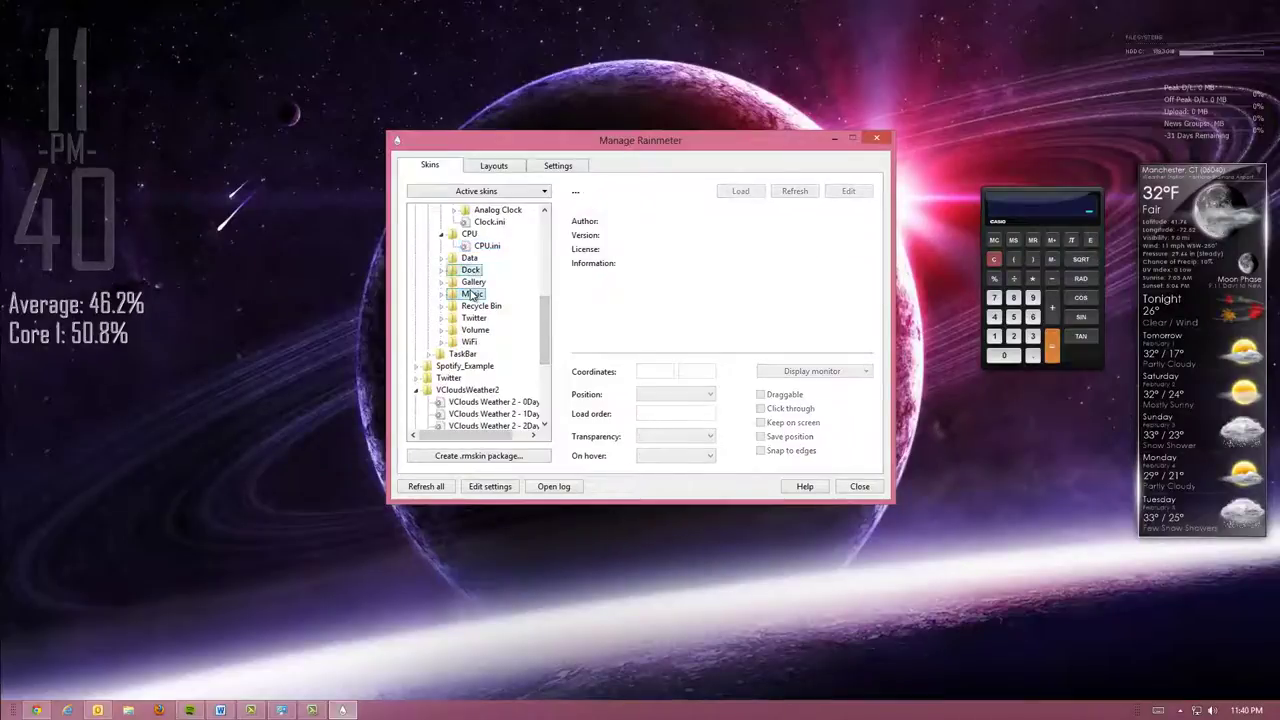
left_click(489, 305)
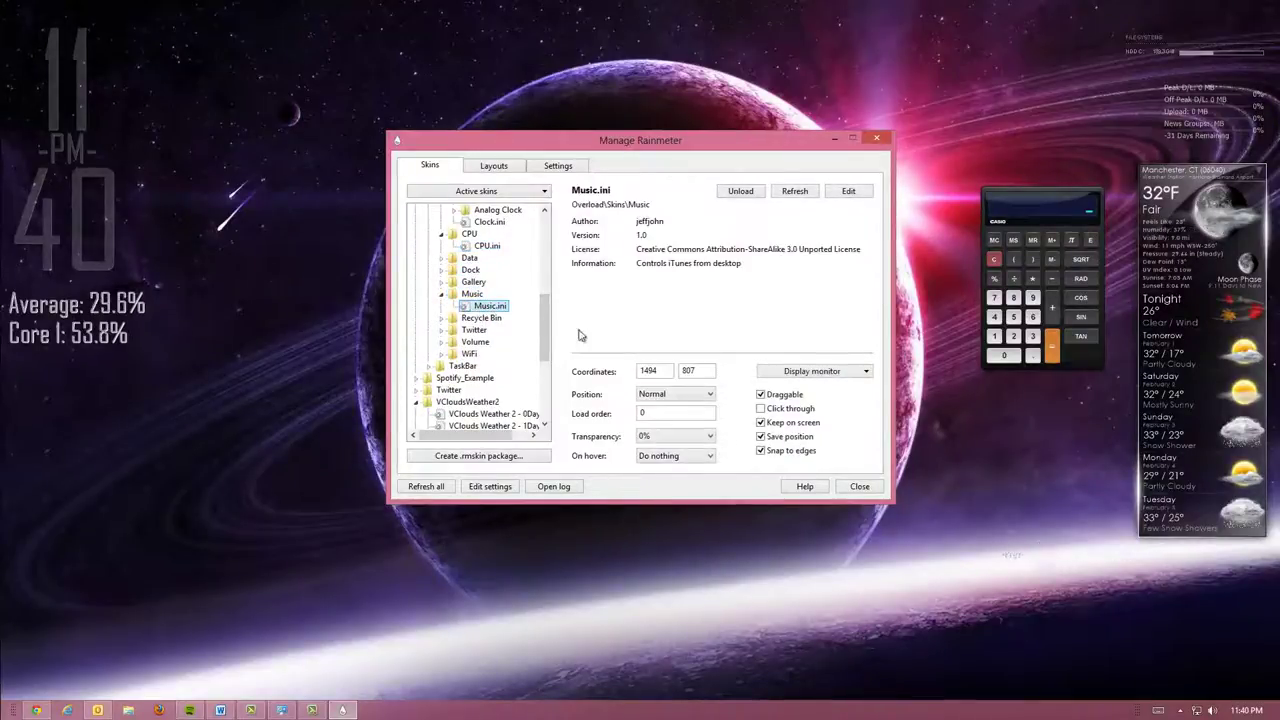
left_click_drag(626, 142, 637, 272)
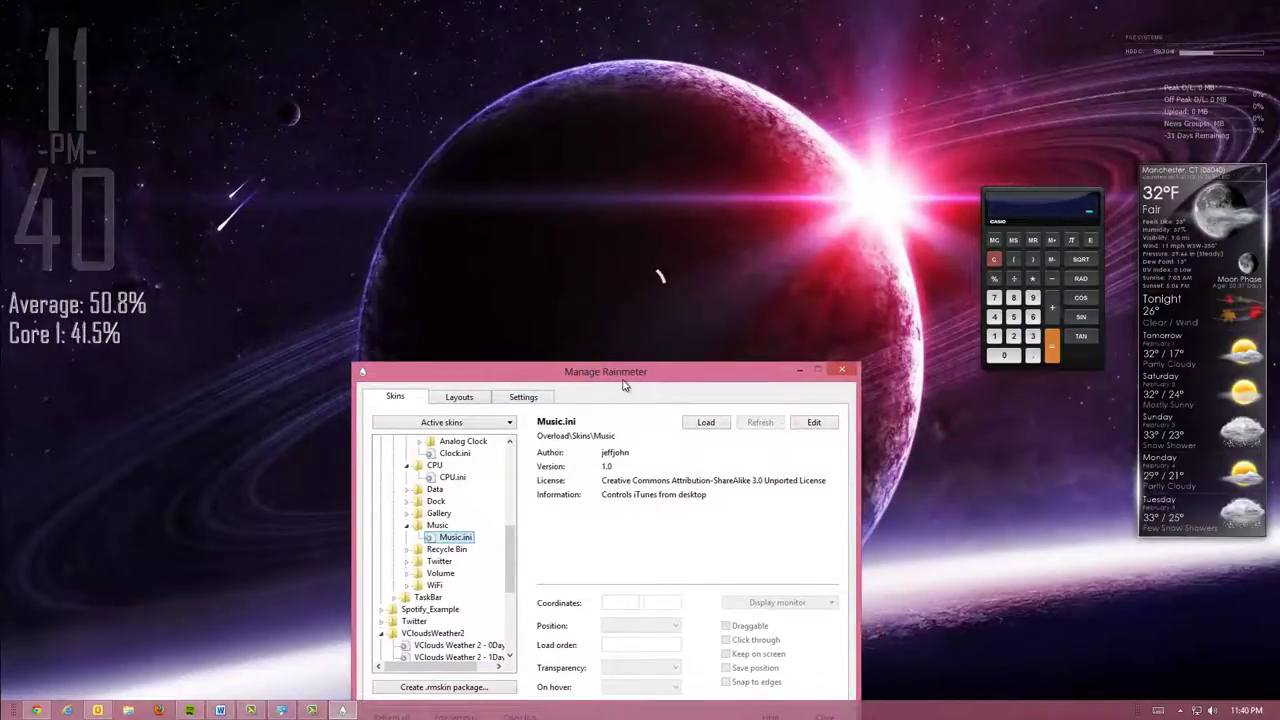
left_click_drag(631, 380, 630, 255)
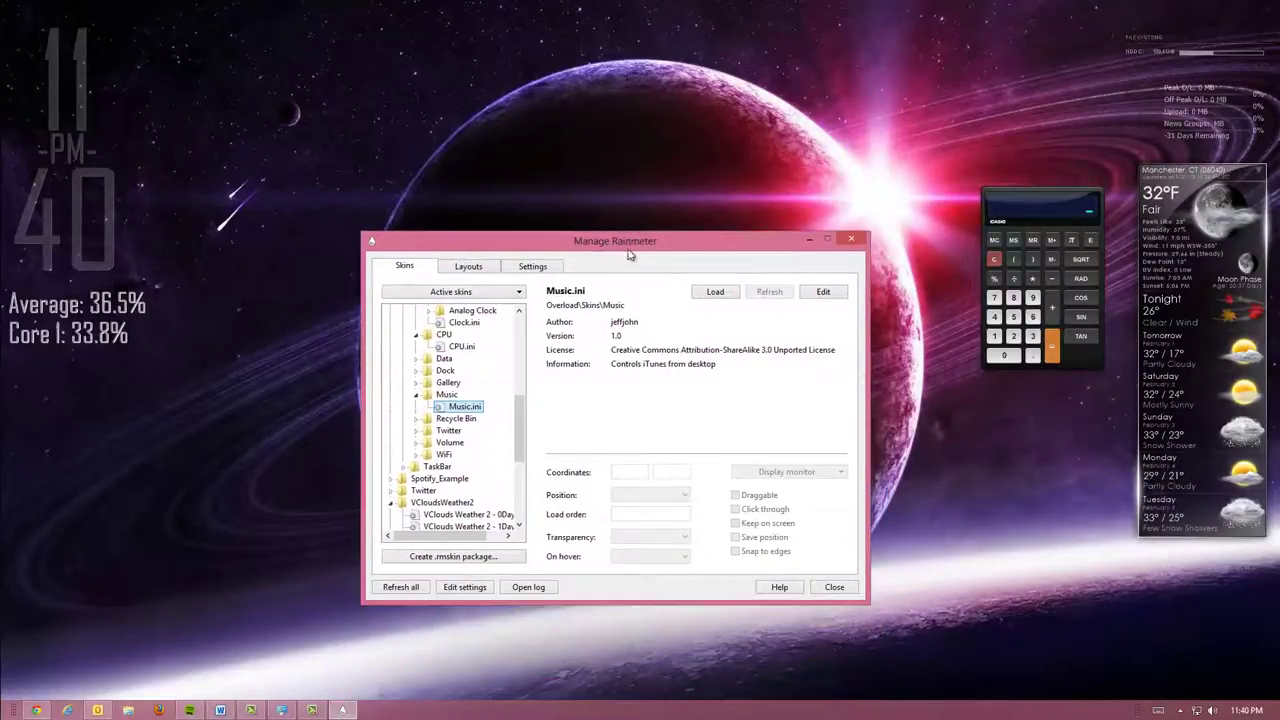
- Try the TaskBar.ini skin from Overload\TaskBar and unload it
double_click(438, 466)
left_click(458, 490)
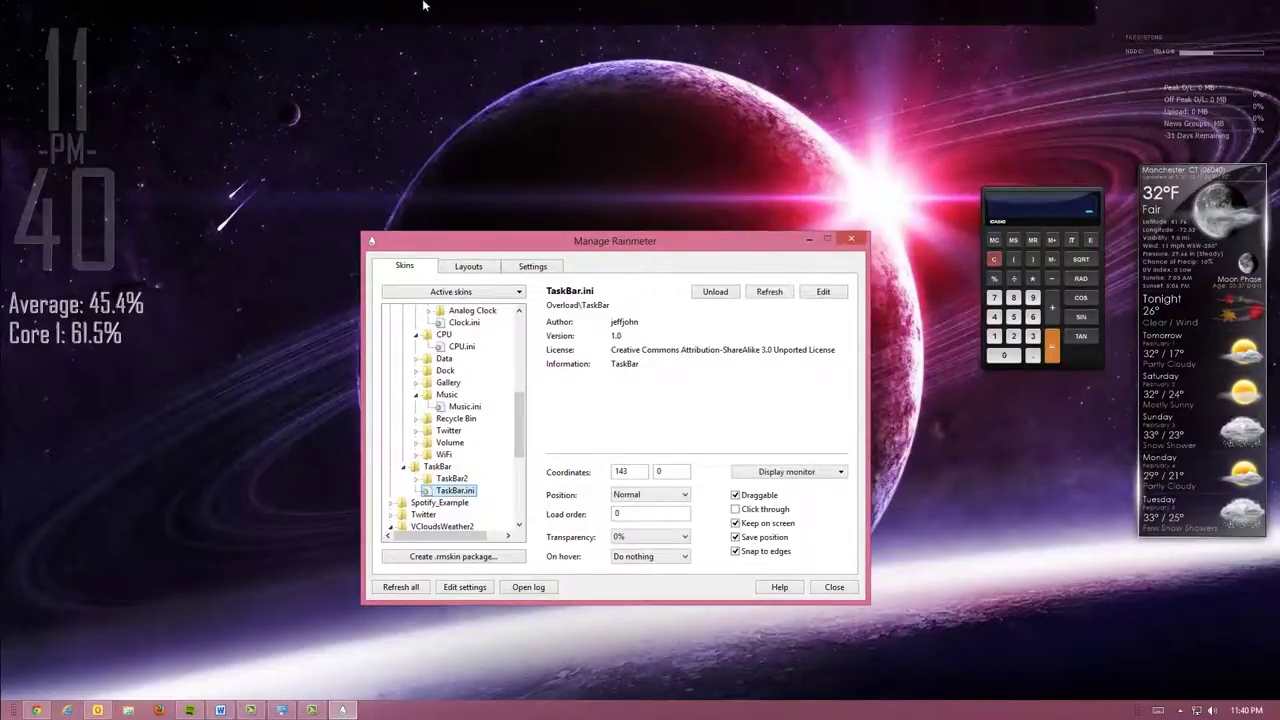
left_click_drag(505, 10, 463, 91)
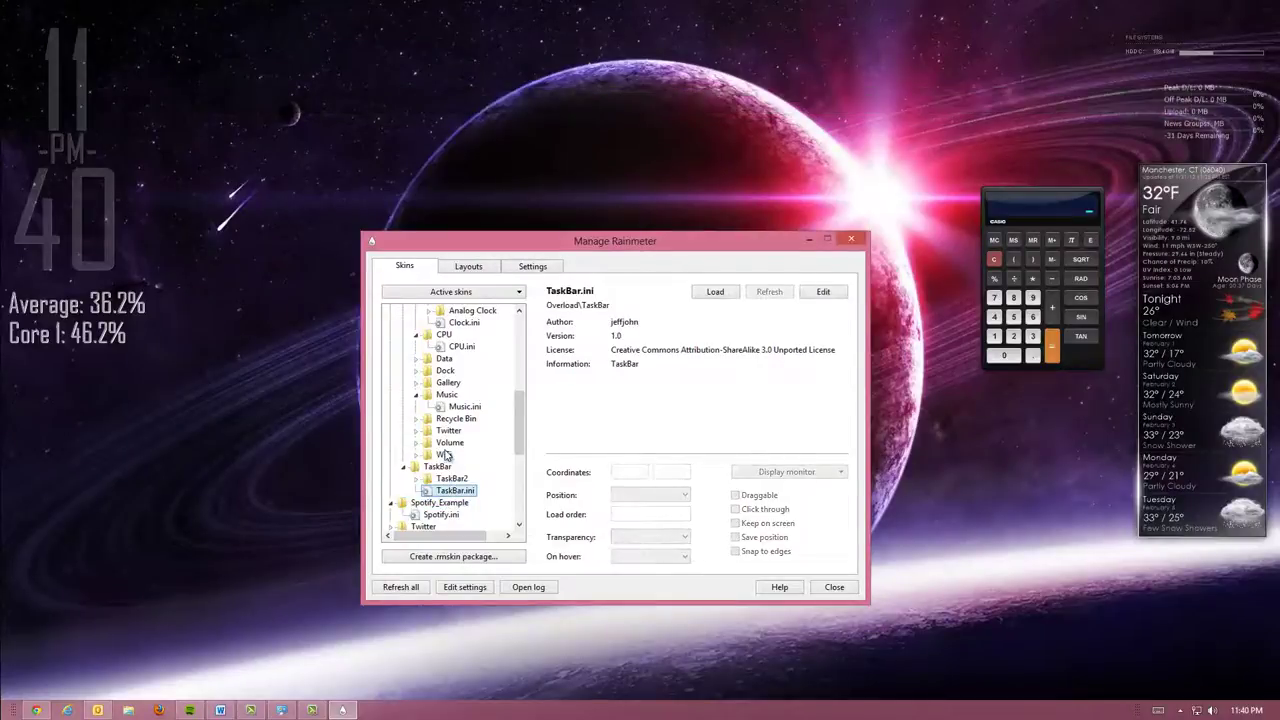
- Load the Twitter 3 user.ini skin from Overload\Skins\WiFi and move the calculator and Twitter widgets apart, with Twitter above the Manage Rainmeter window
double_click(444, 454)
left_click(465, 478)
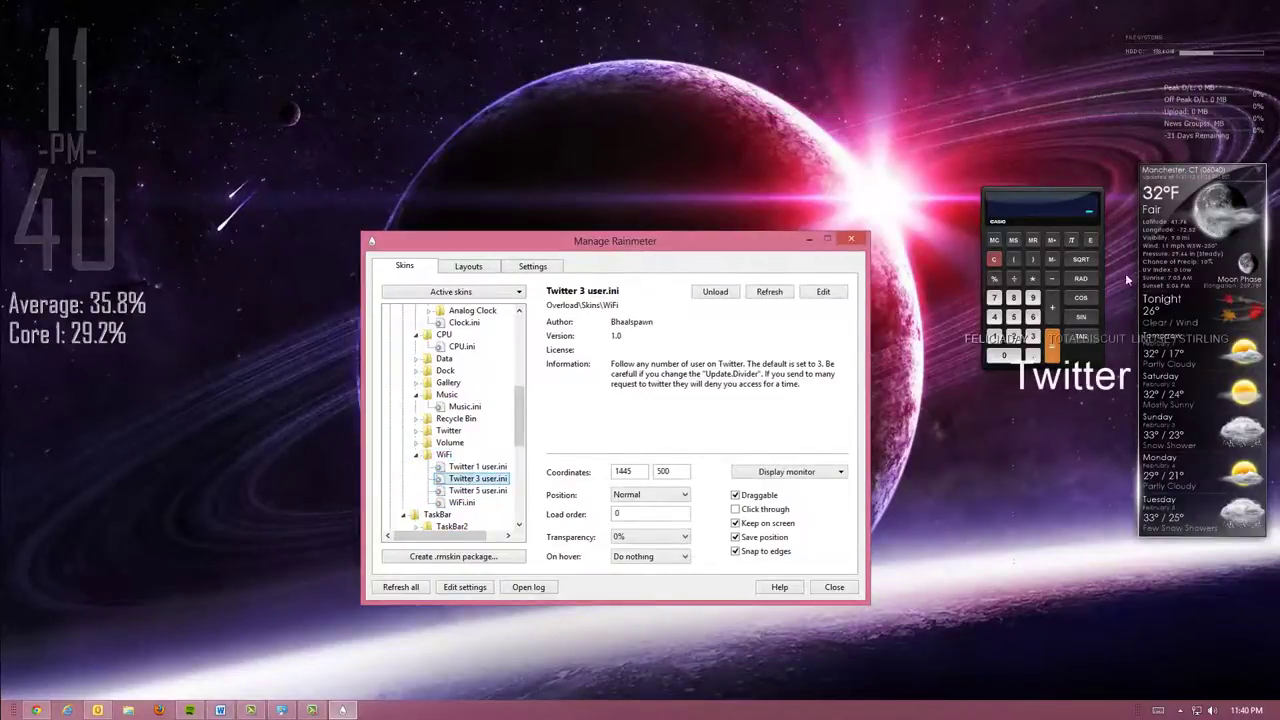
left_click_drag(1040, 210, 982, 128)
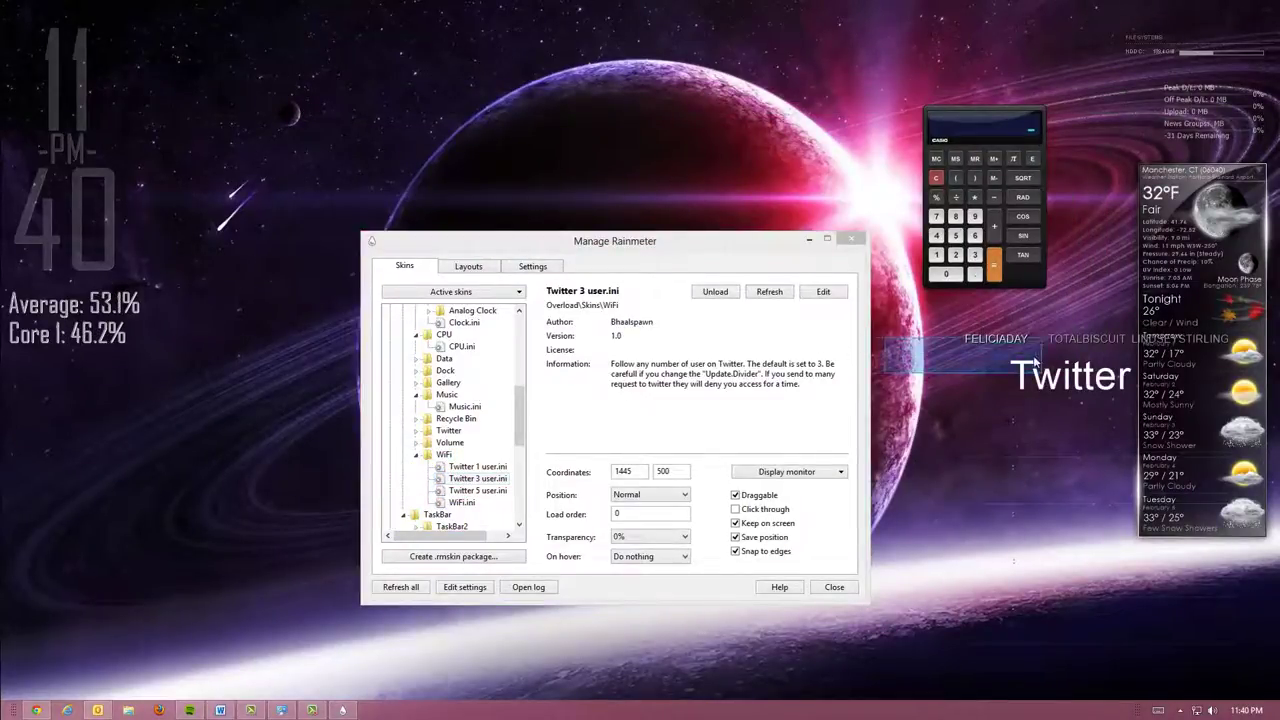
left_click_drag(1043, 338, 486, 160)
- Examine the Music and Dock skins in the Overload\Skins folder
double_click(458, 406)
left_click(447, 396)
left_click(462, 406)
double_click(447, 394)
double_click(448, 371)
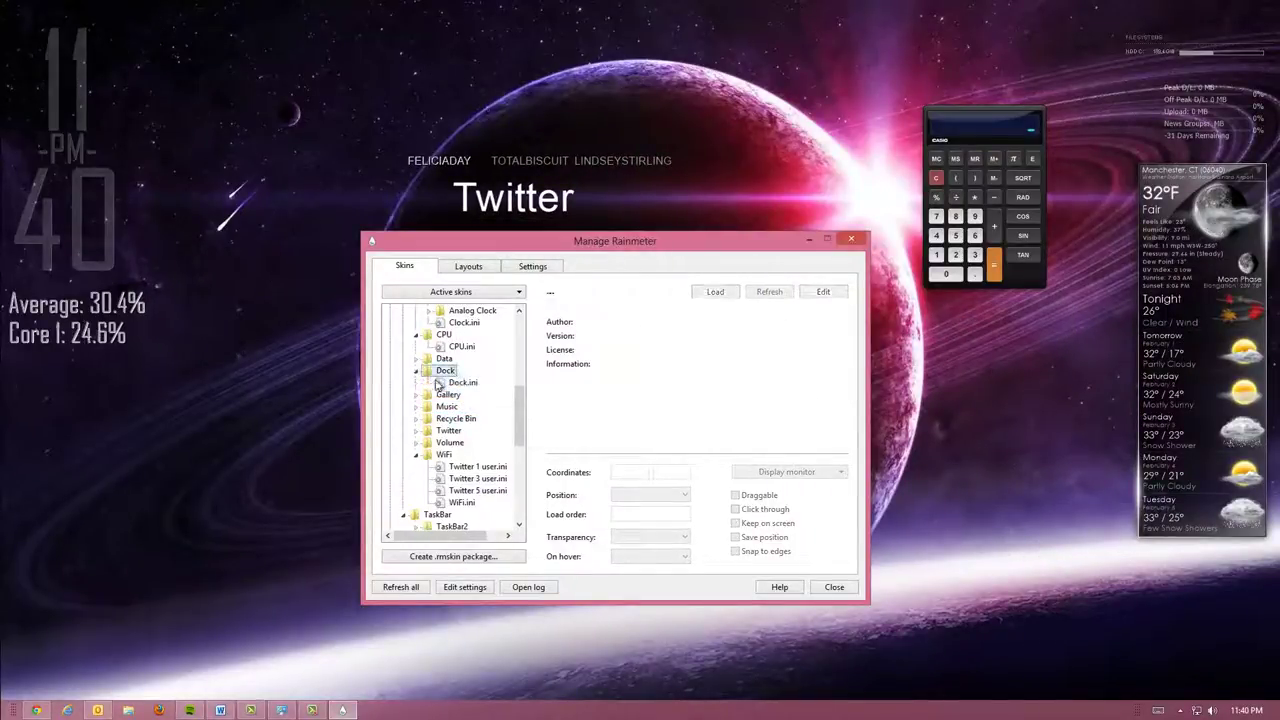
left_click(462, 382)
- Load the cpu and ram.ini.ini skin from WP7\CPU\CPU and move it beside the clock, at about 285, 151
left_click_drag(522, 428, 528, 535)
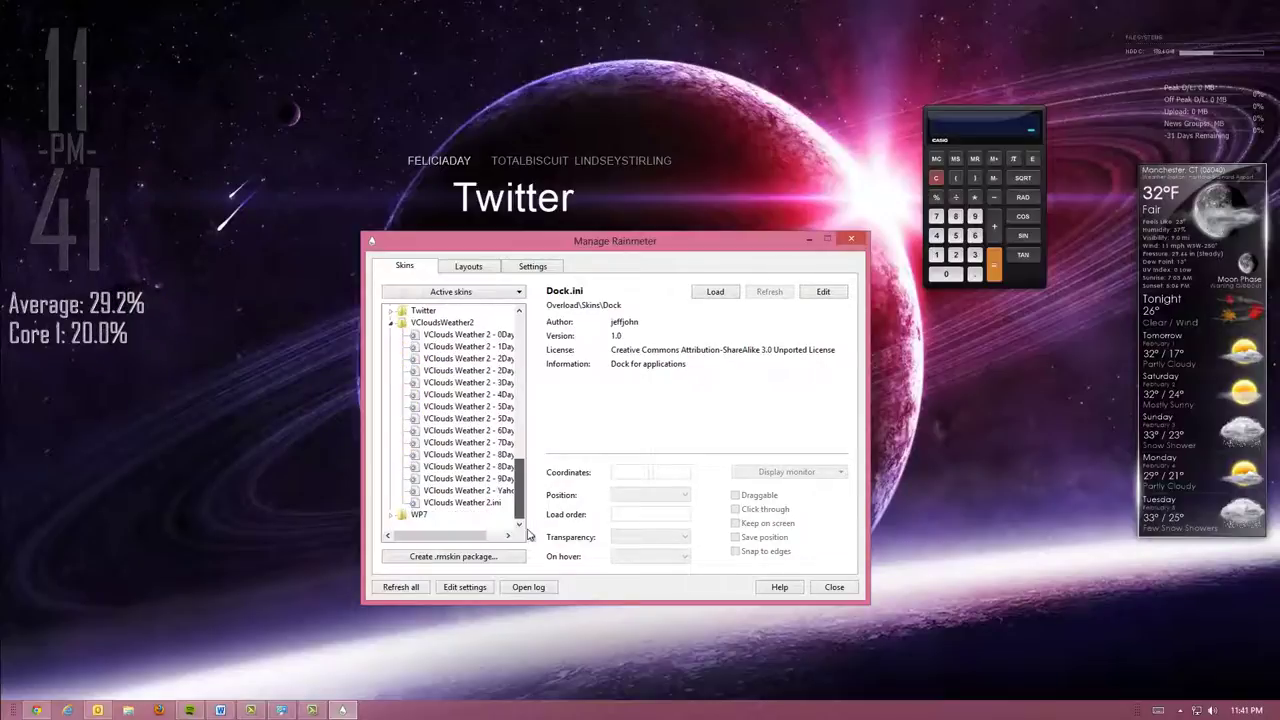
double_click(418, 514)
double_click(428, 467)
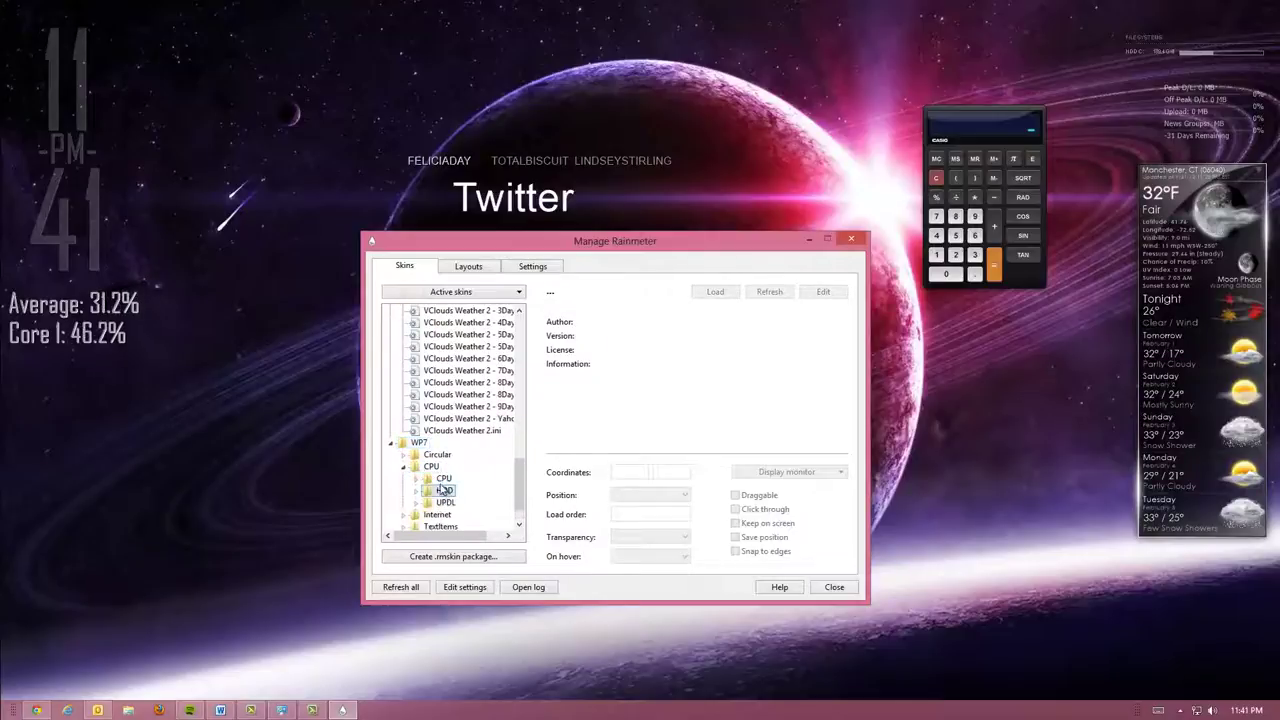
double_click(441, 479)
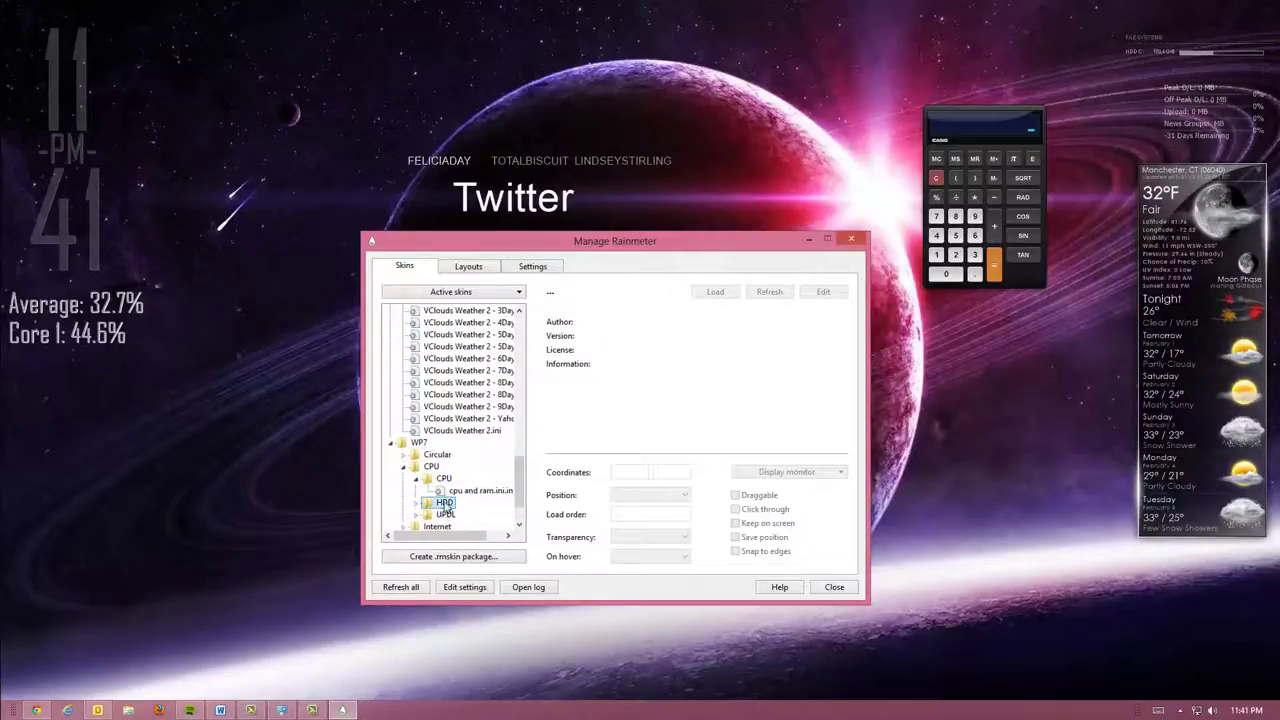
double_click(470, 490)
left_click(276, 148)
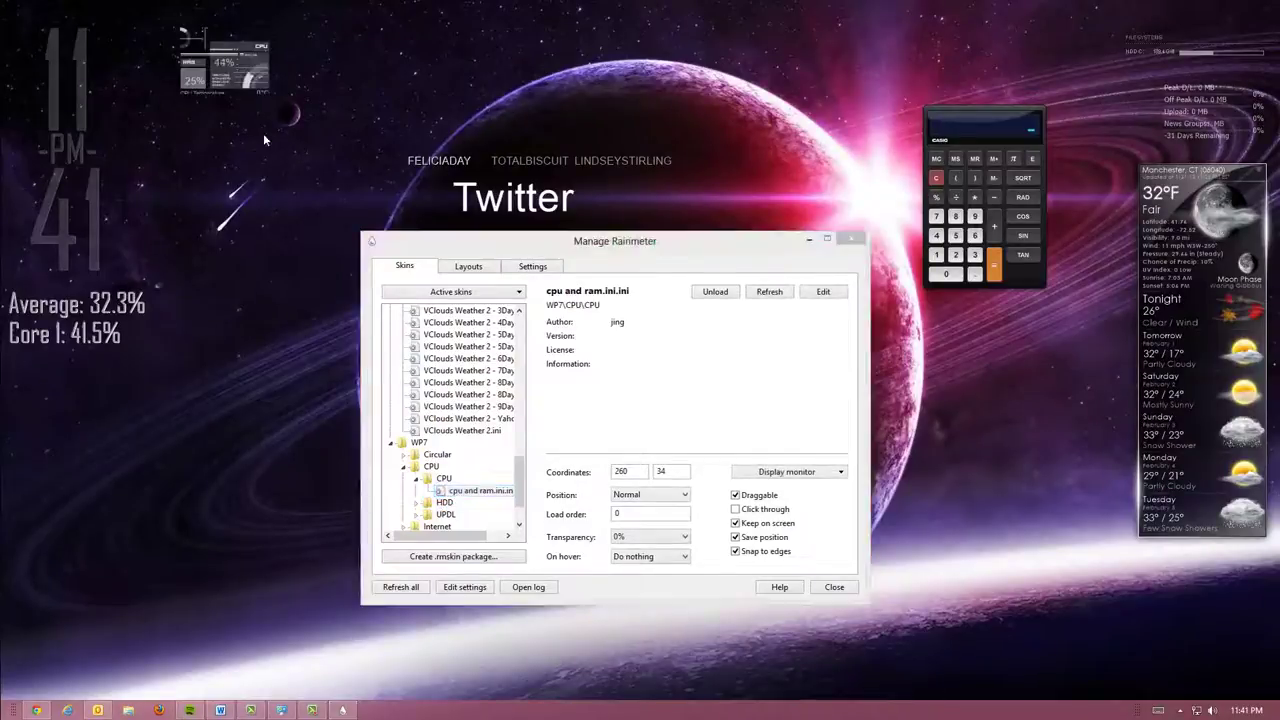
left_click_drag(222, 76, 281, 156)
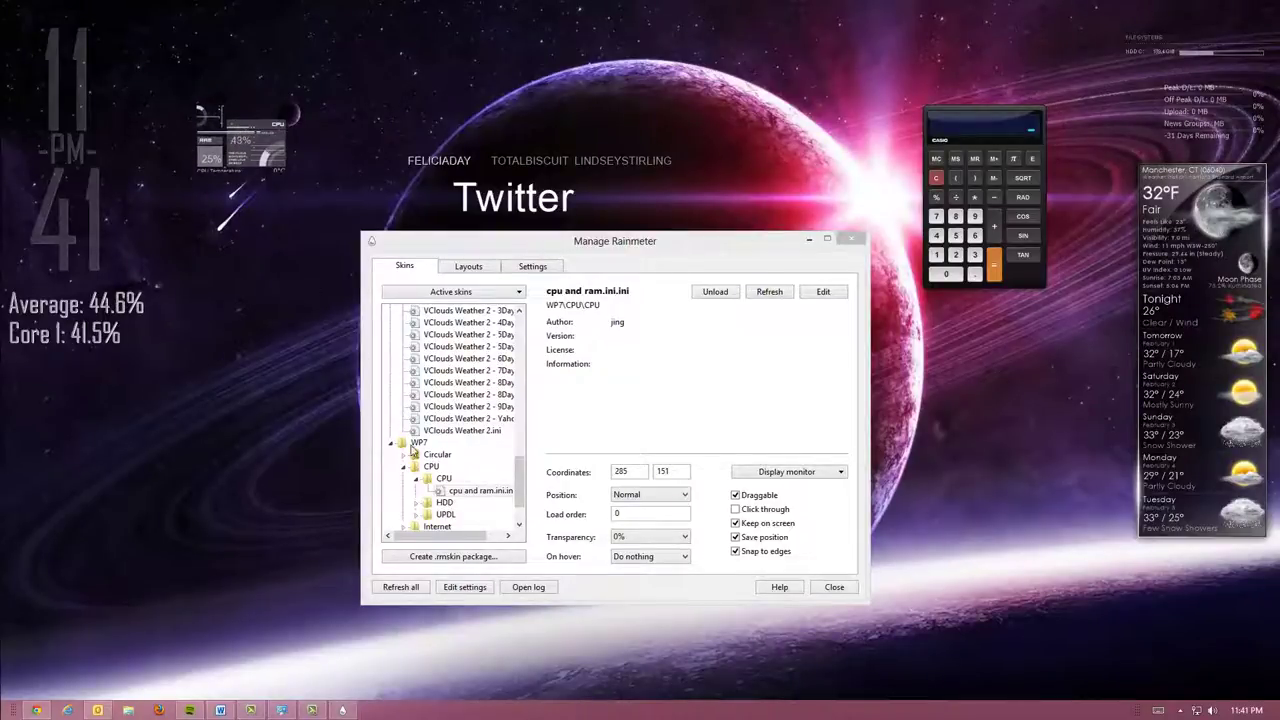
- Look into ENCOM's NET folder and close the Manage Rainmeter window
left_click_drag(519, 480, 508, 333)
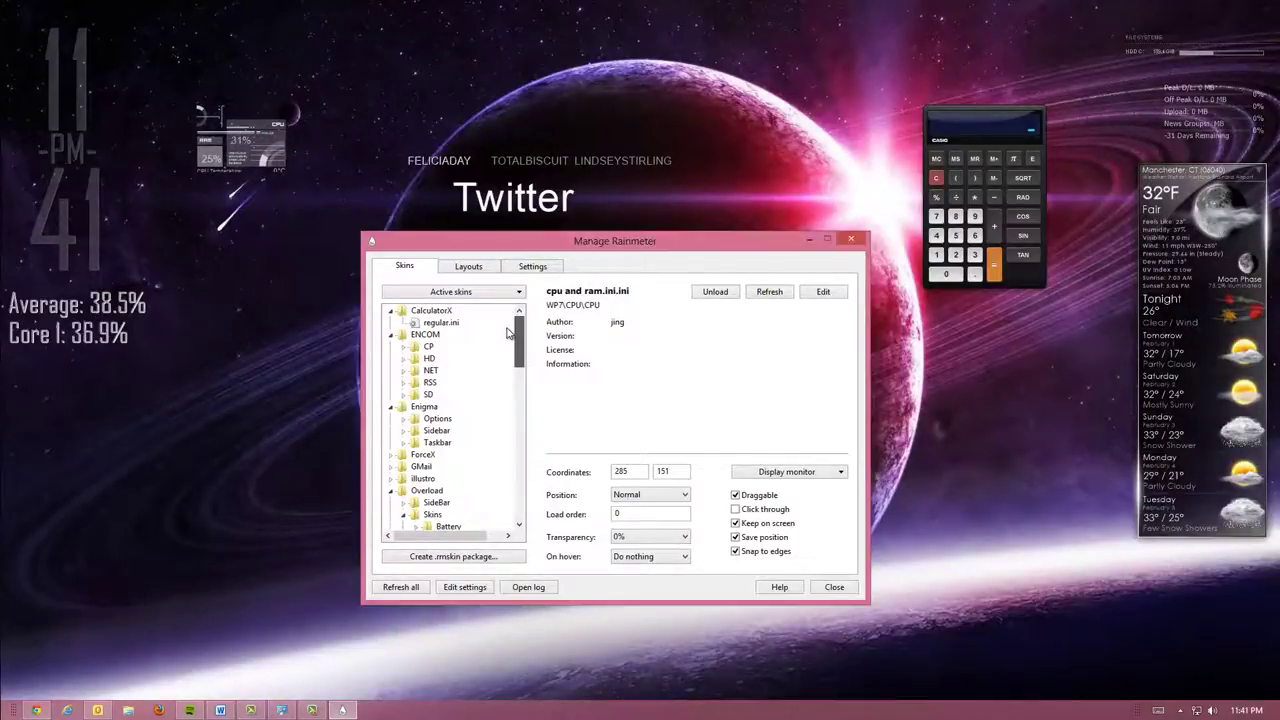
left_click(430, 370)
left_click(403, 370)
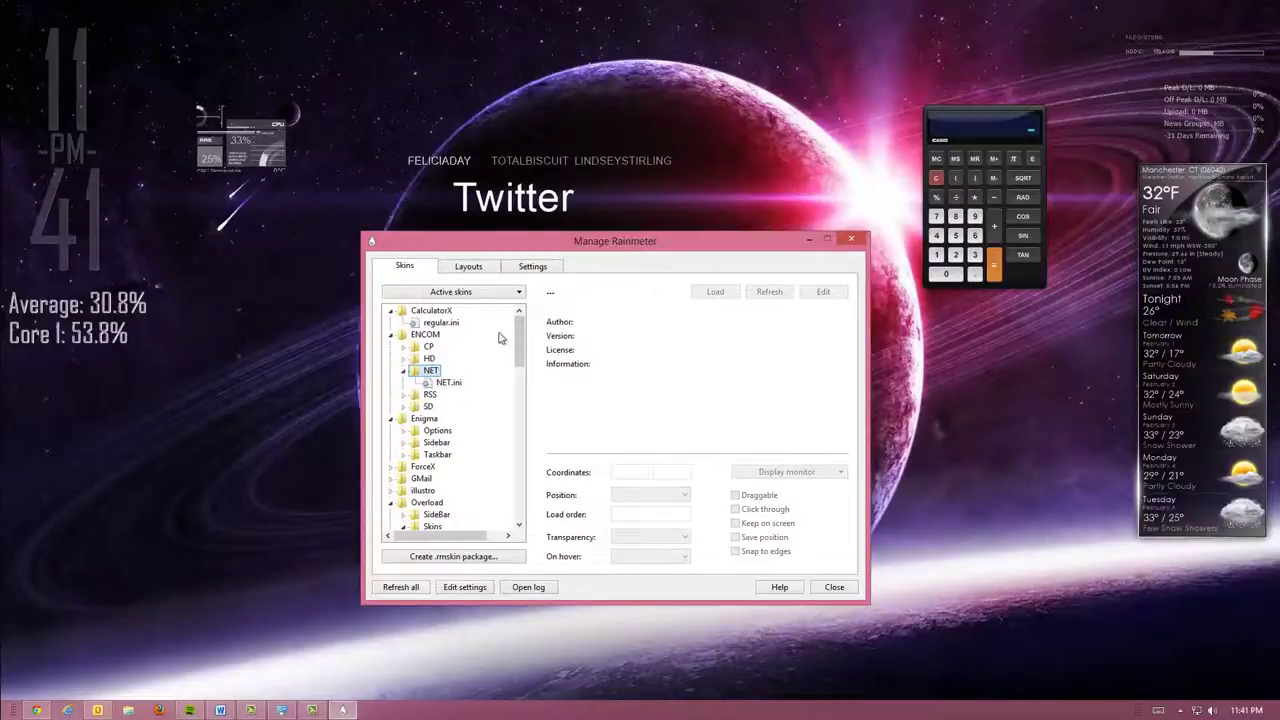
left_click(851, 239)
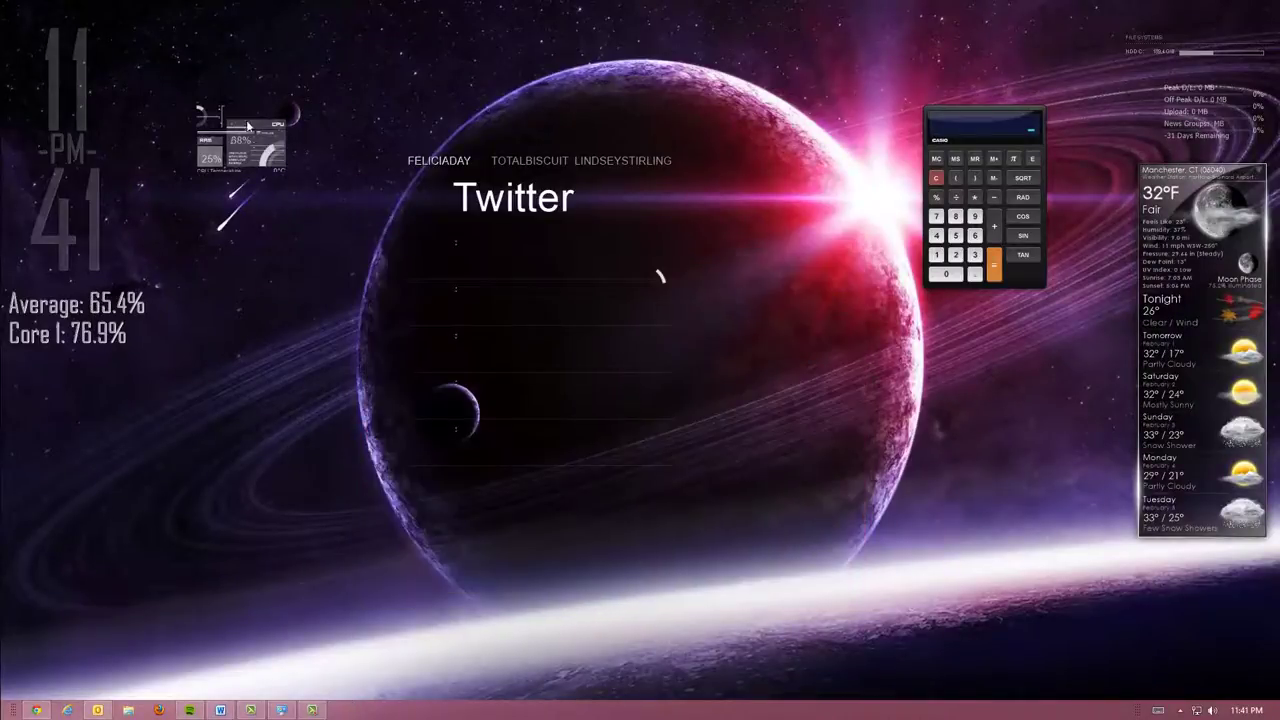
- Unload the Twitter skin from the desktop
right_click(537, 203)
right_click(494, 200)
left_click(479, 201)
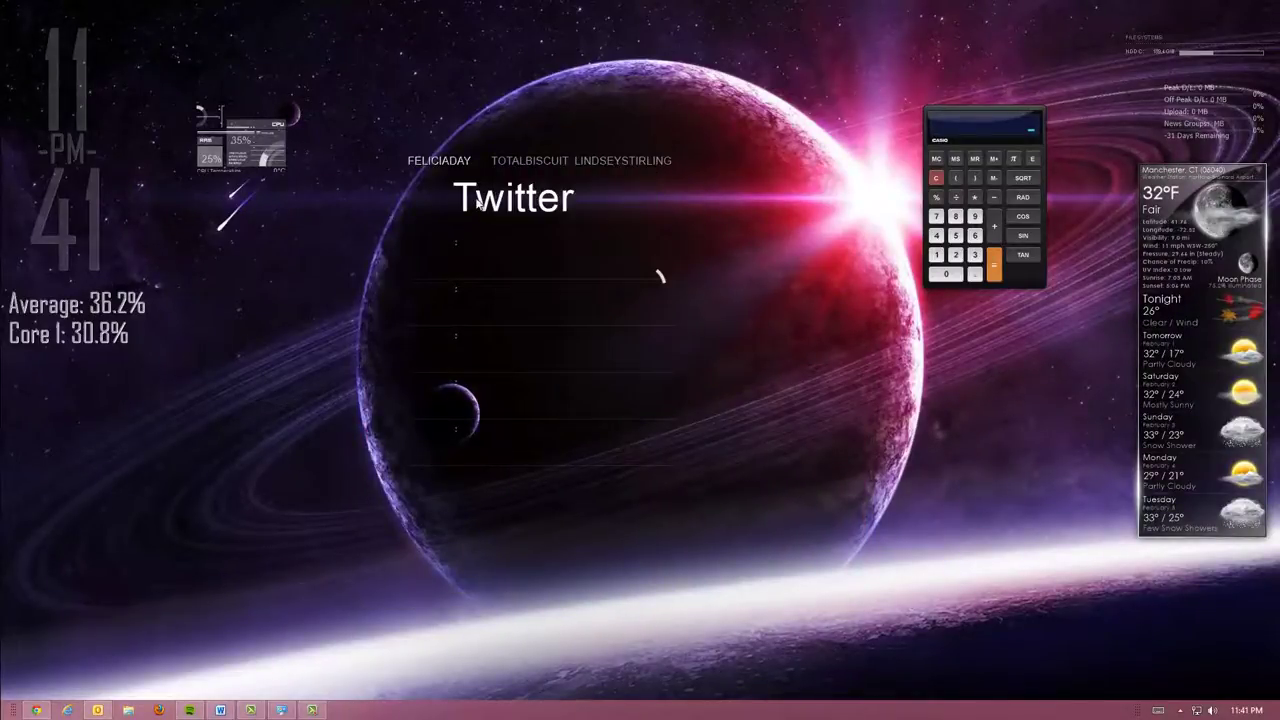
right_click(479, 201)
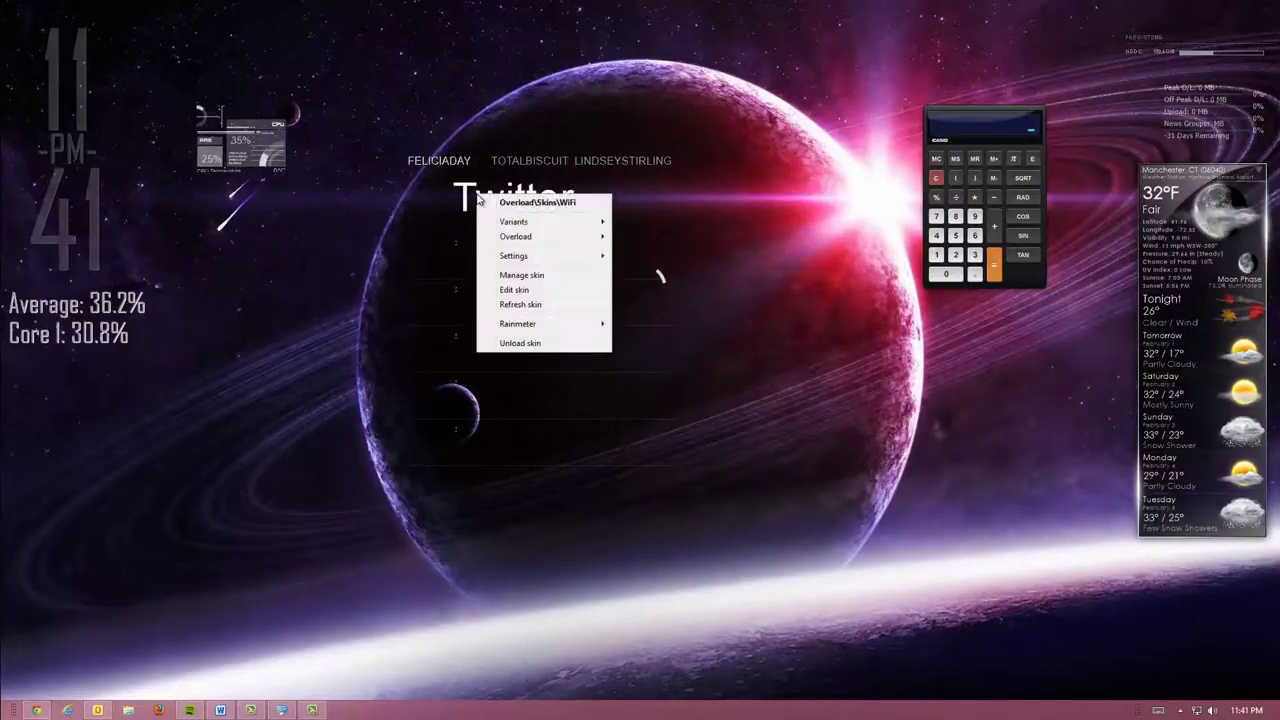
left_click(520, 342)
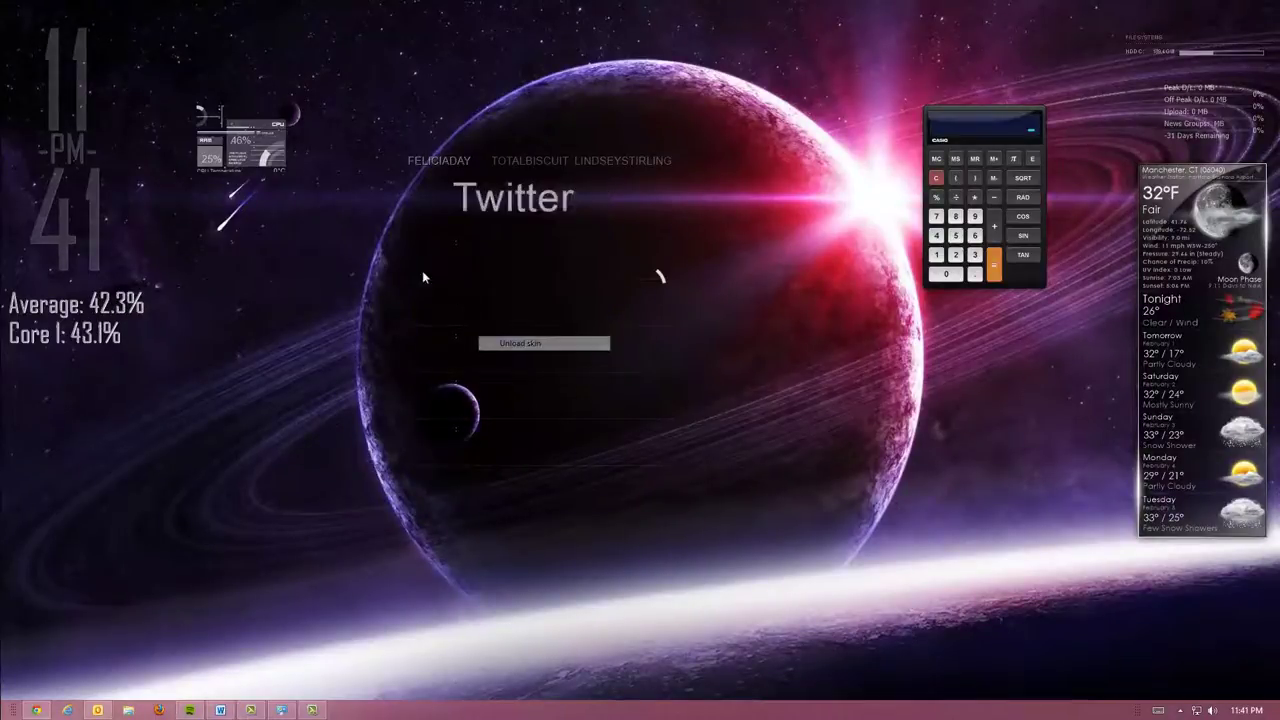
- Unload the calculator and VCloudsWeather2 skins from the desktop
right_click(997, 140)
left_click(1012, 258)
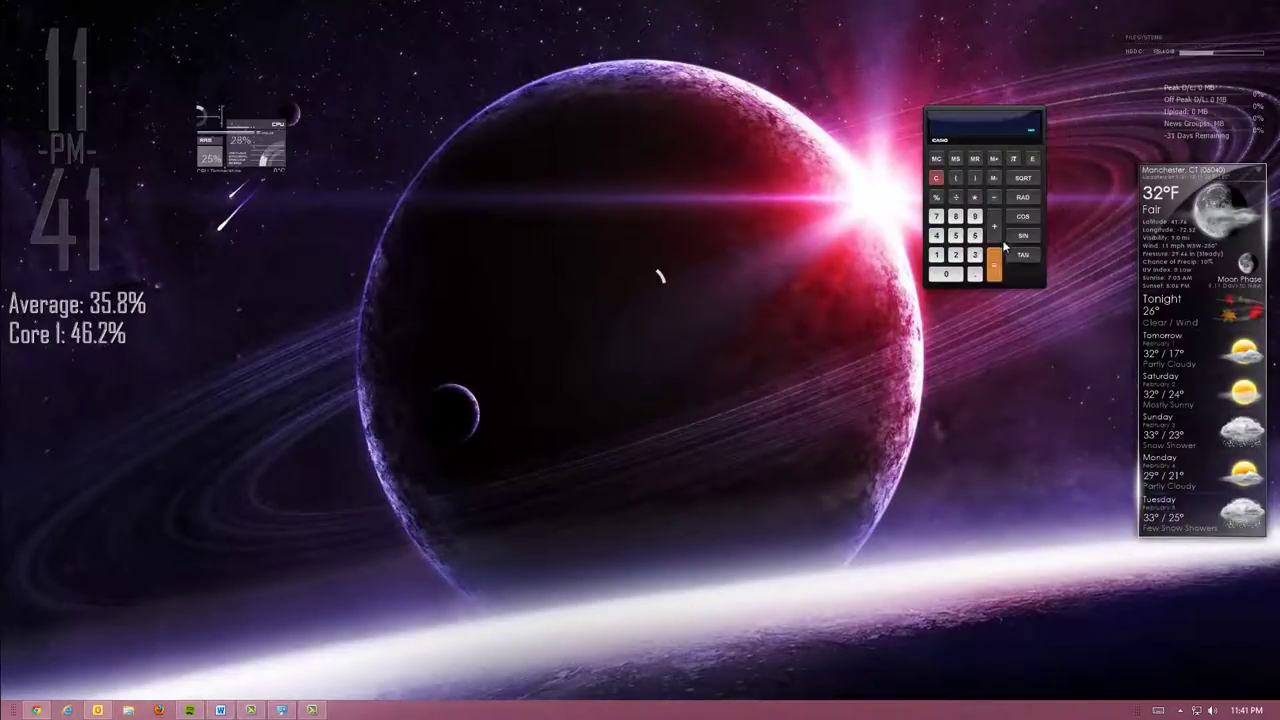
right_click(995, 222)
left_click(1020, 370)
right_click(1172, 272)
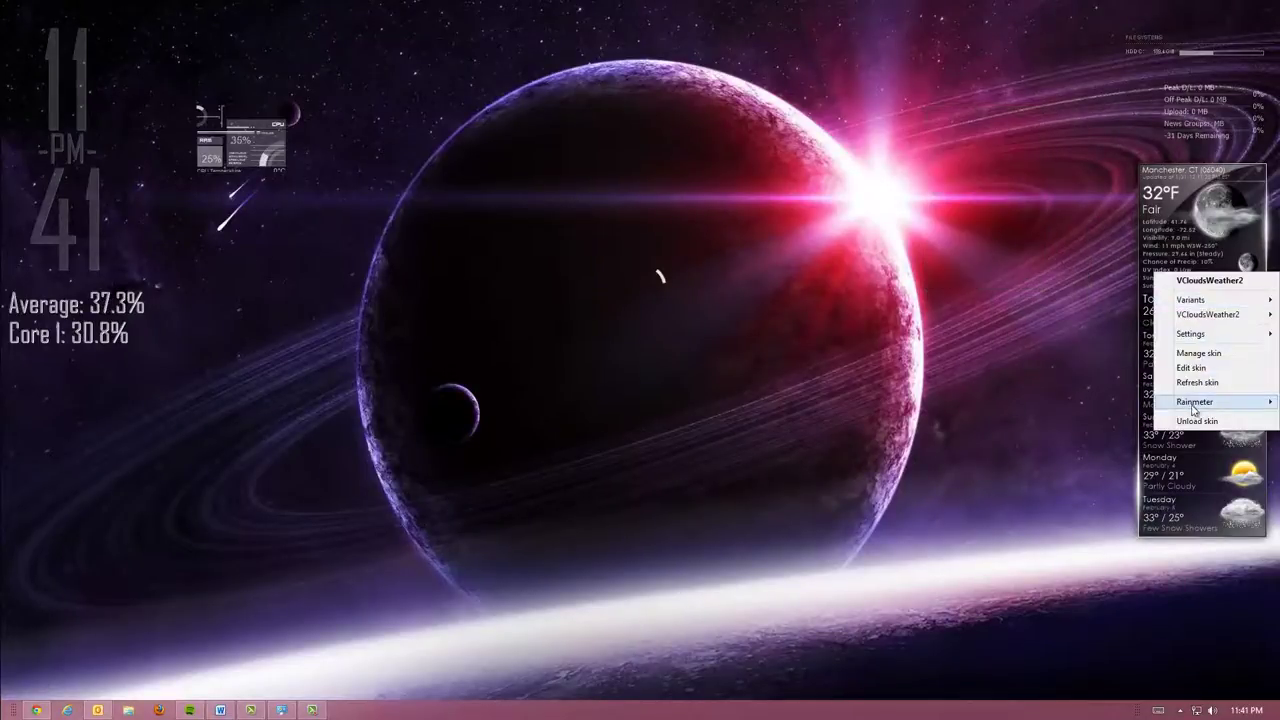
left_click(1196, 421)
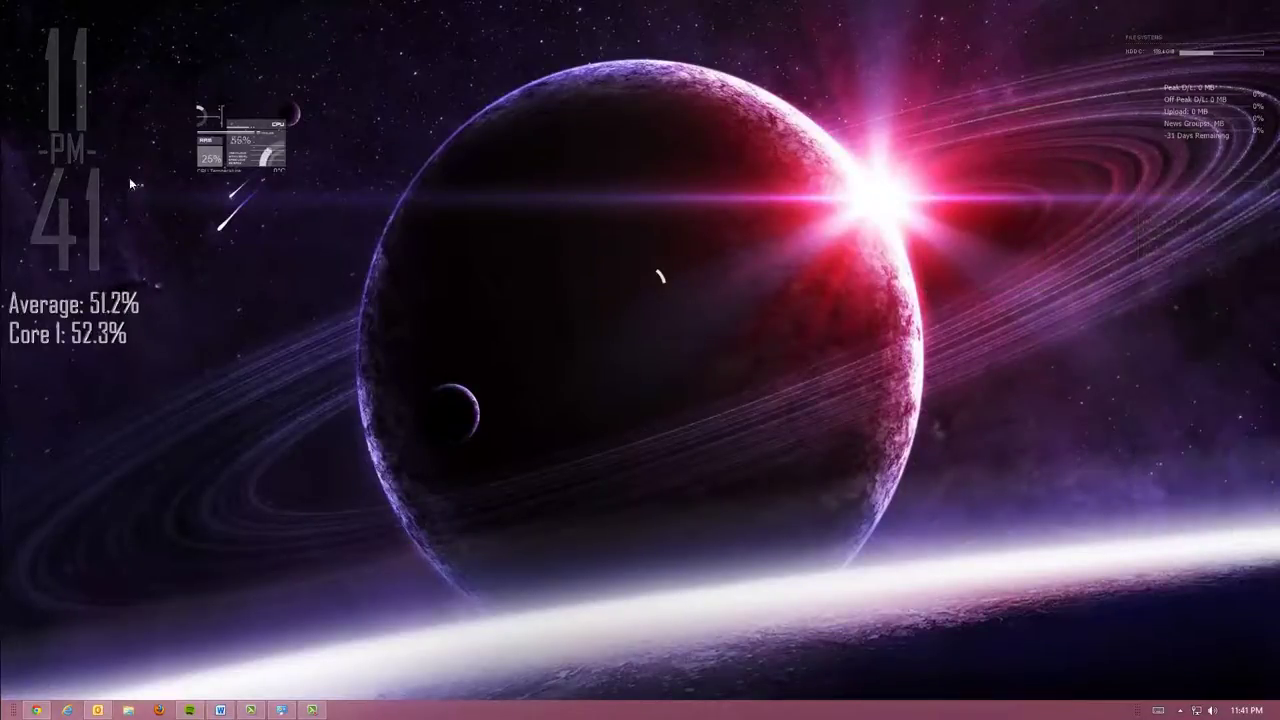
- Move the clock, the combined CPU and RAM skin and the CPU core usage skin into a column along the desktop's right edge
left_click_drag(122, 178, 1262, 330)
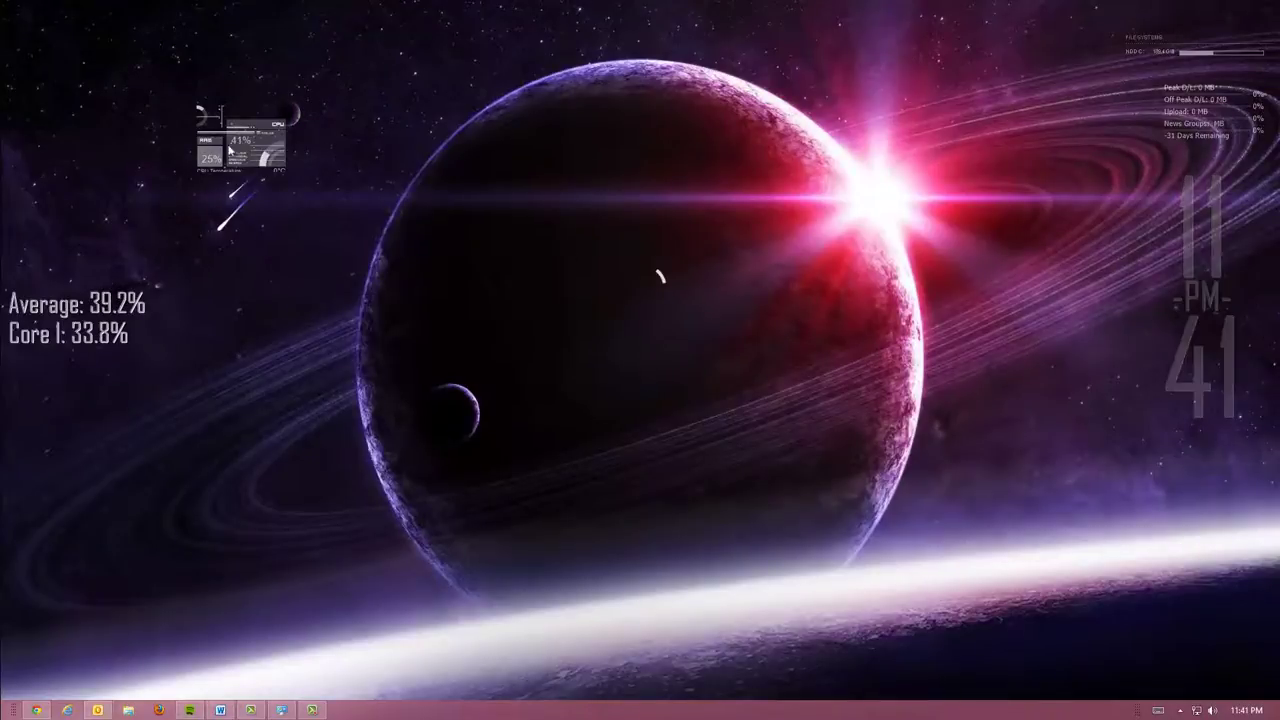
left_click_drag(285, 145, 1250, 472)
left_click_drag(59, 315, 1193, 577)
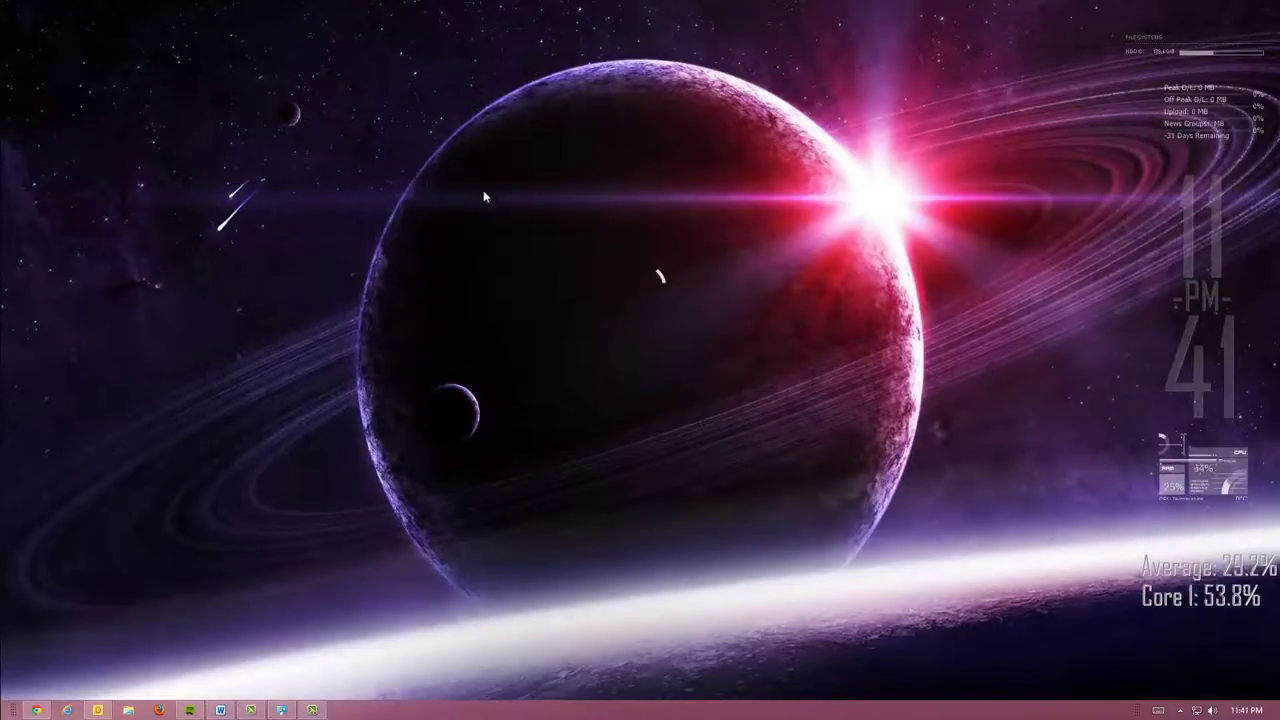
left_click_drag(680, 287, 666, 291)
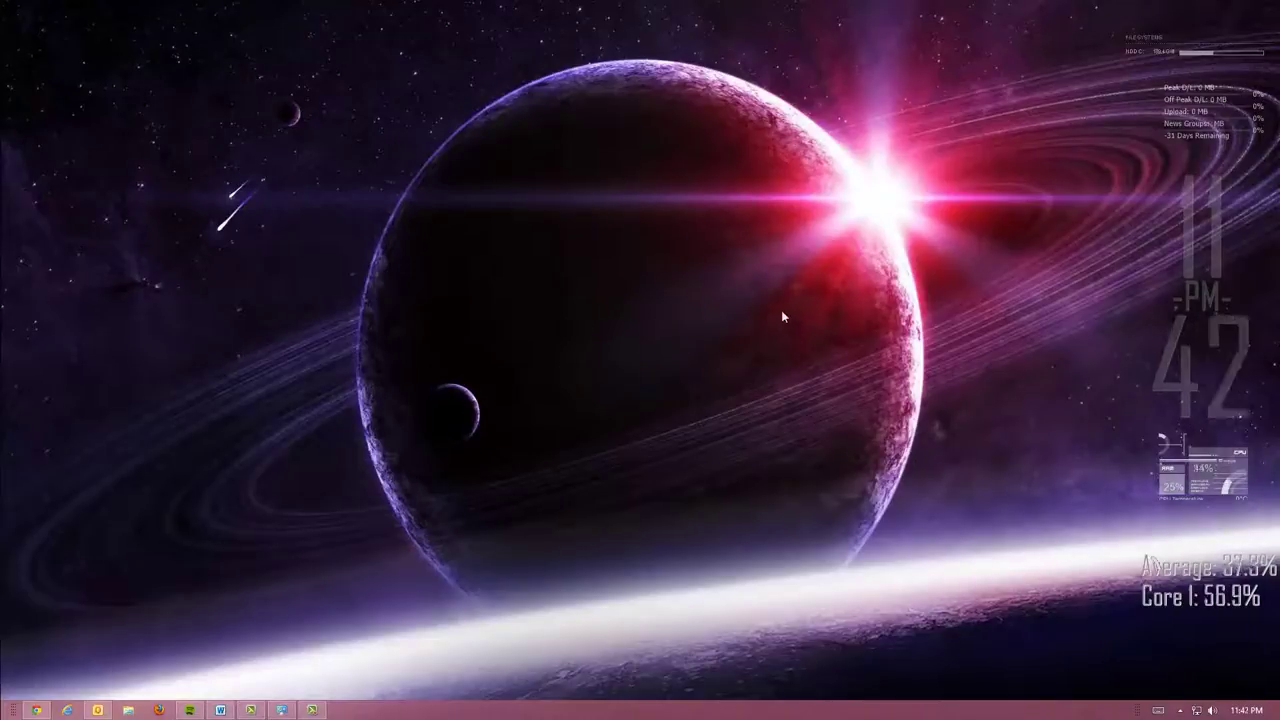
- Show the hidden desktop icons and reposition the fences, shifting Games slightly up and Files & Documents further below Programs
double_click(717, 280)
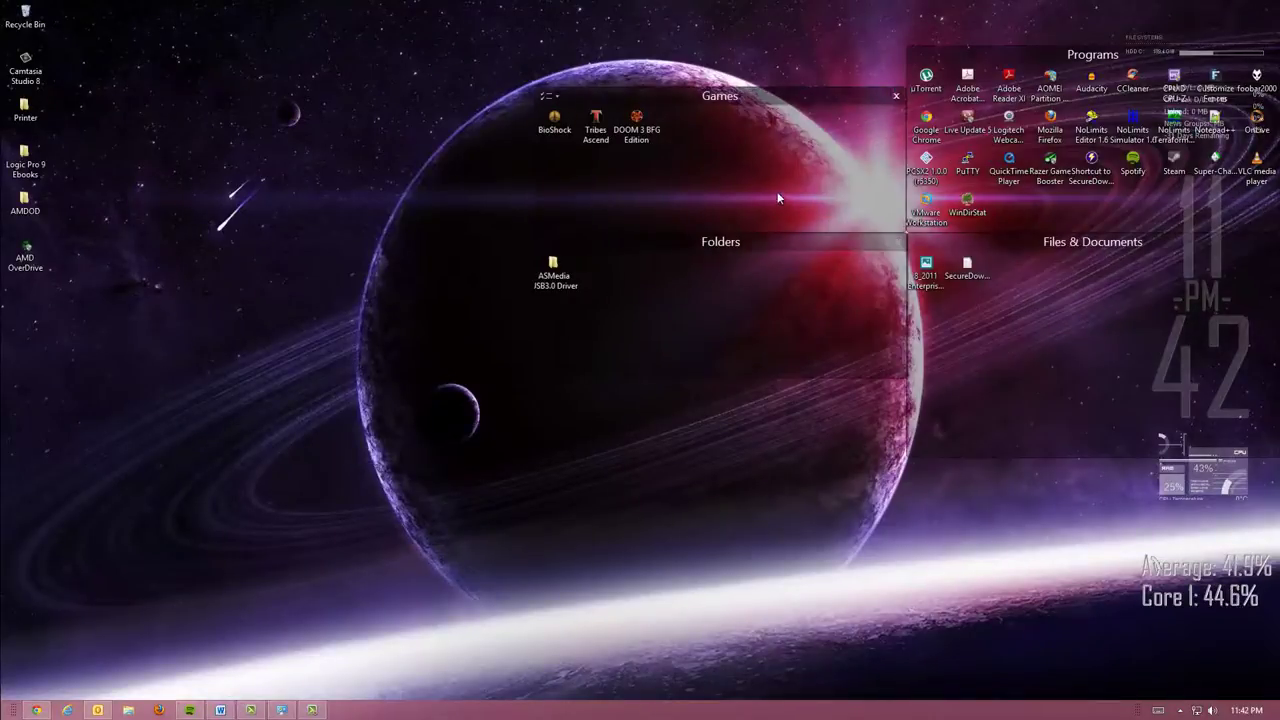
left_click_drag(692, 82, 660, 91)
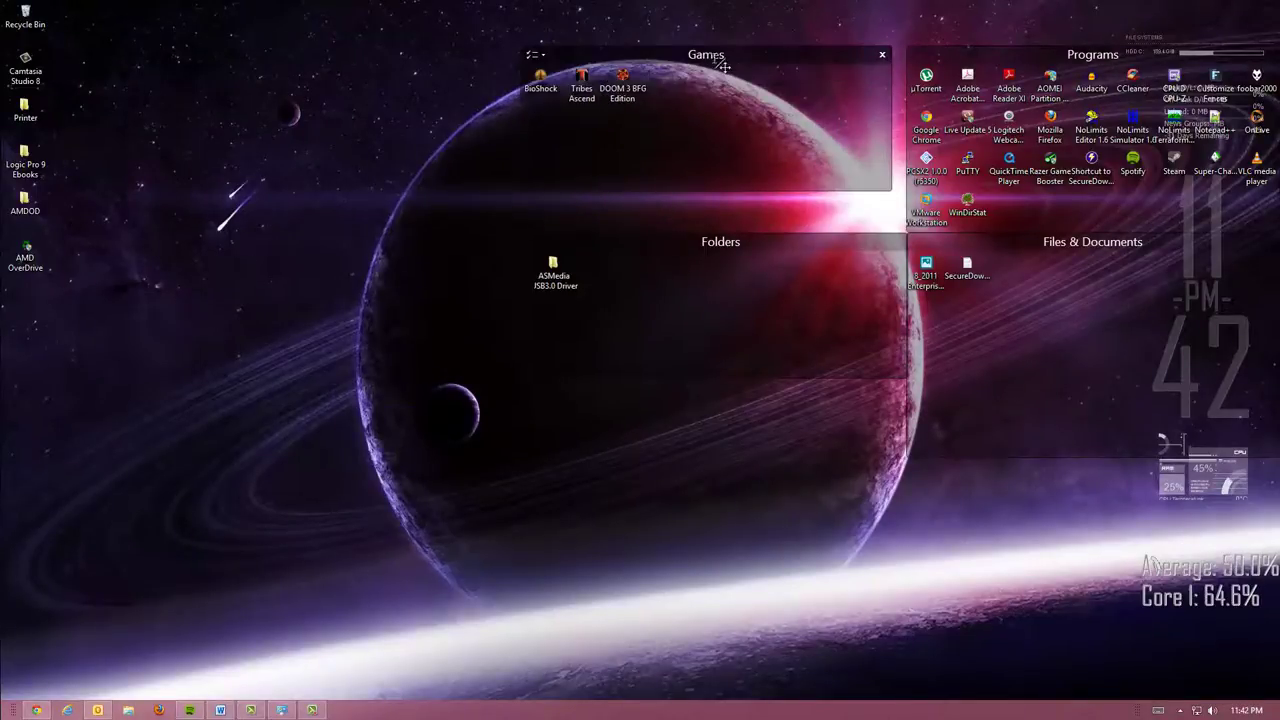
left_click_drag(663, 56, 672, 100)
left_click_drag(735, 250, 769, 241)
left_click_drag(933, 233, 933, 274)
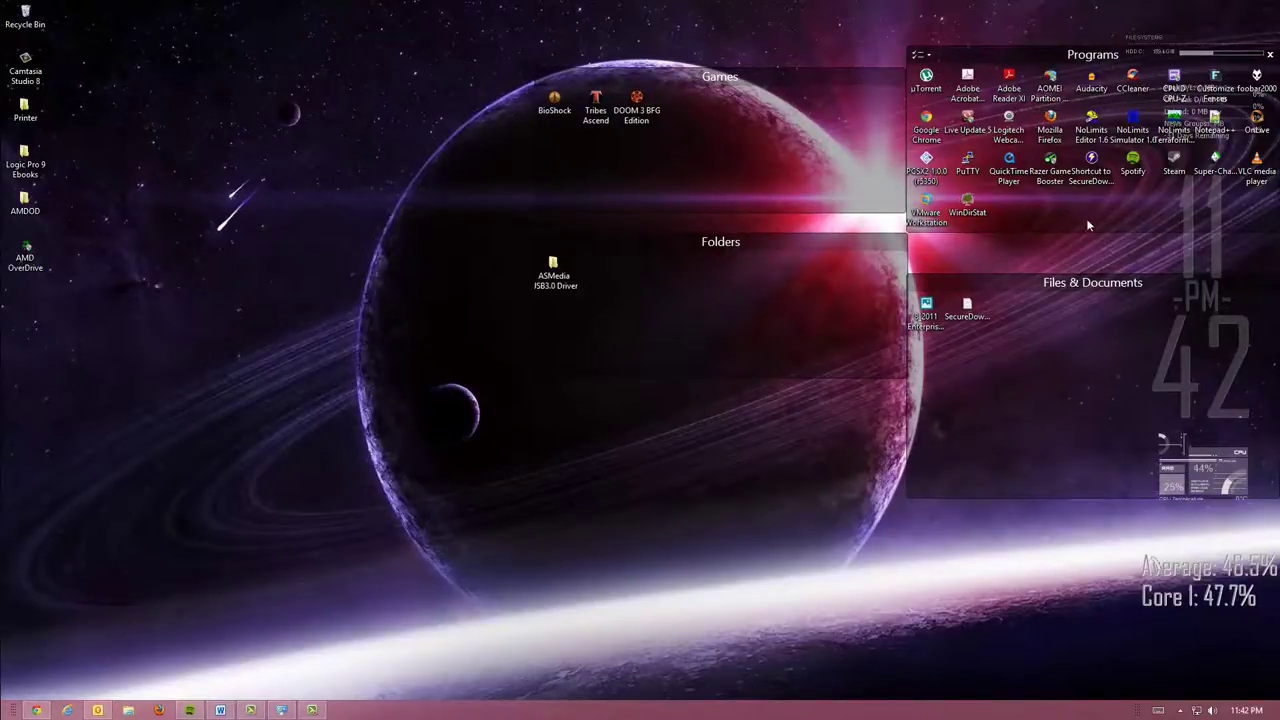
- Launch WinDirStat from the Programs fence, dismiss its drive selection and close the program
double_click(966, 210)
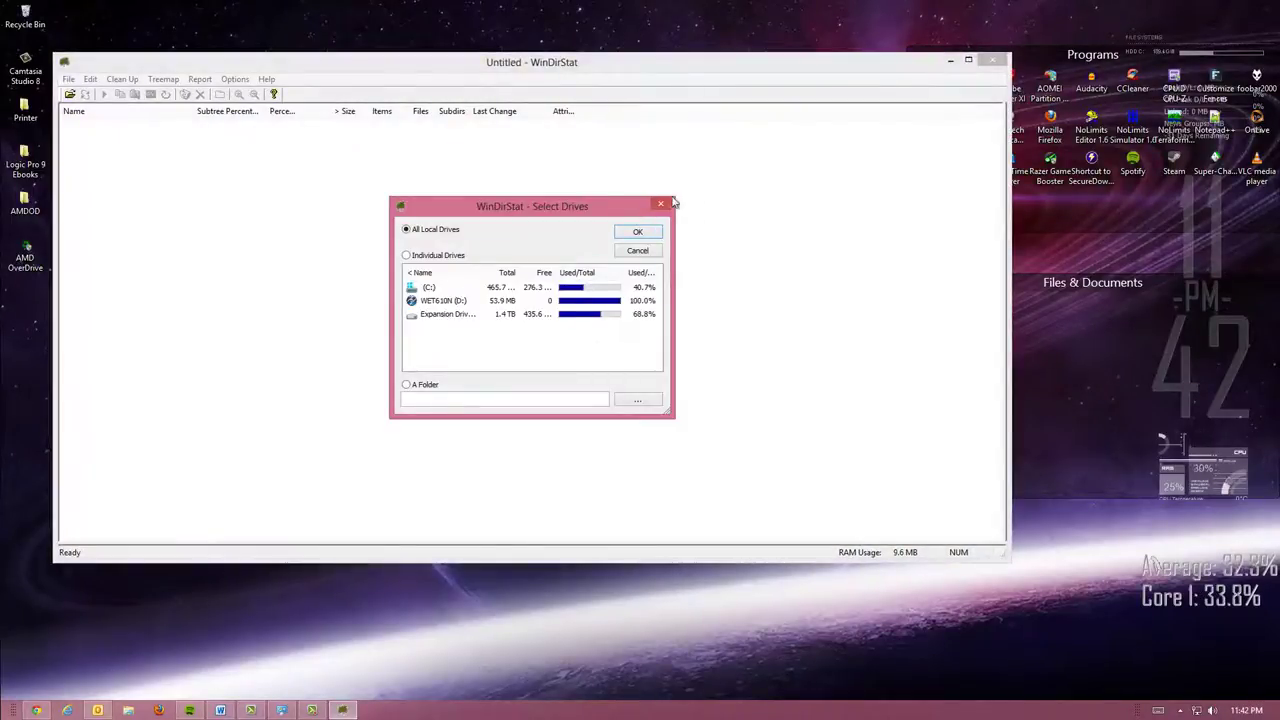
left_click(661, 203)
left_click(990, 61)
- Create a new fence on the desktop around the six loose icons and title it Misc
mouse_move(2, 14)
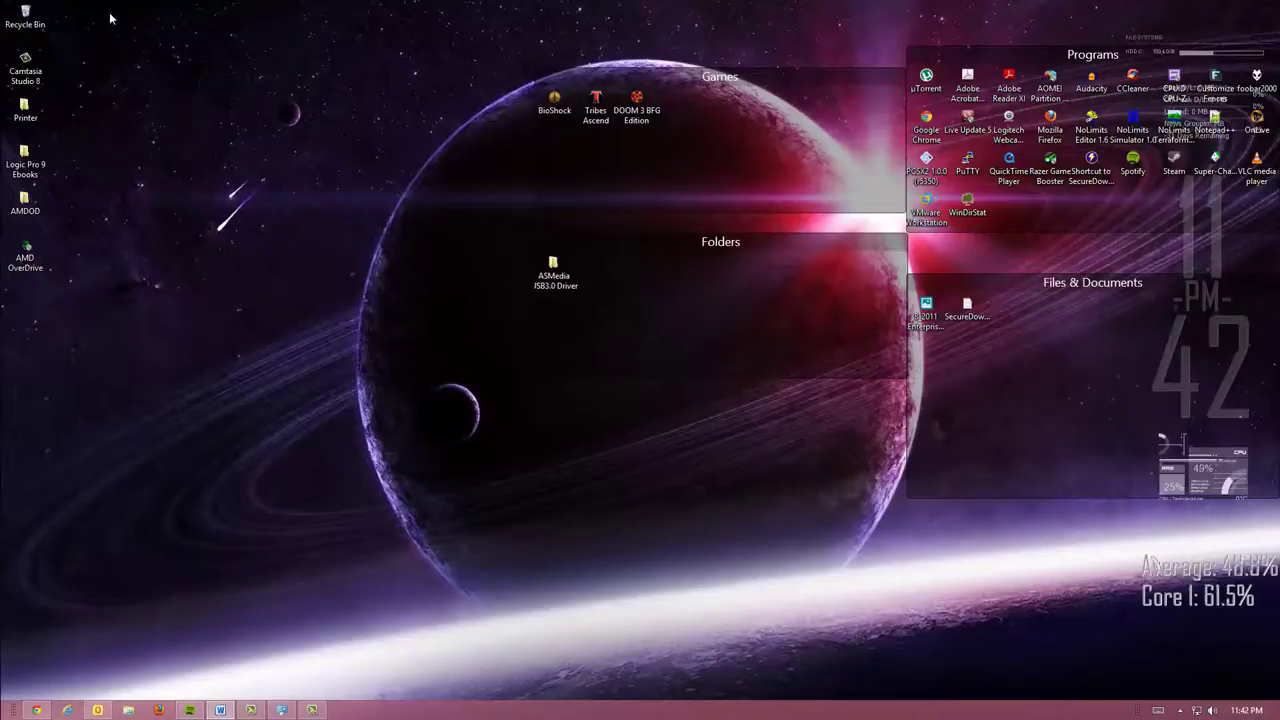
left_click_drag(111, 17, 6, 313)
left_click(86, 297)
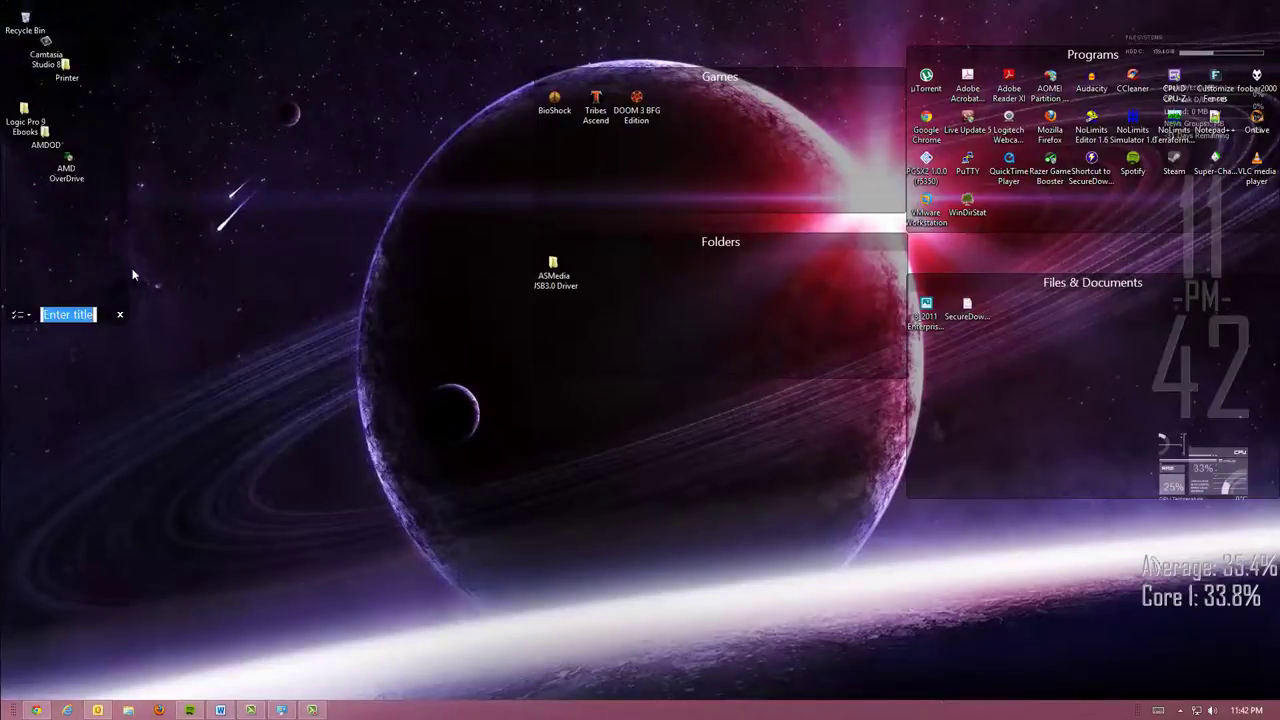
key("BackSpace")
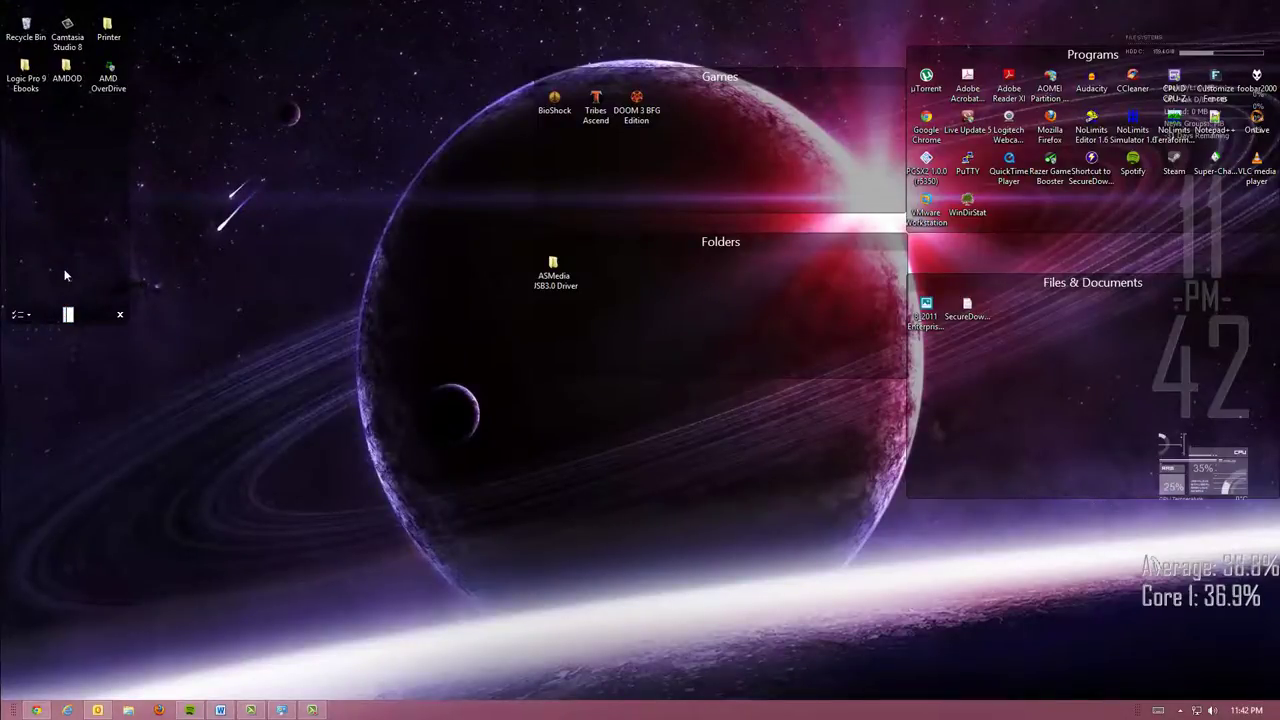
type("Misc.")
key("Return")
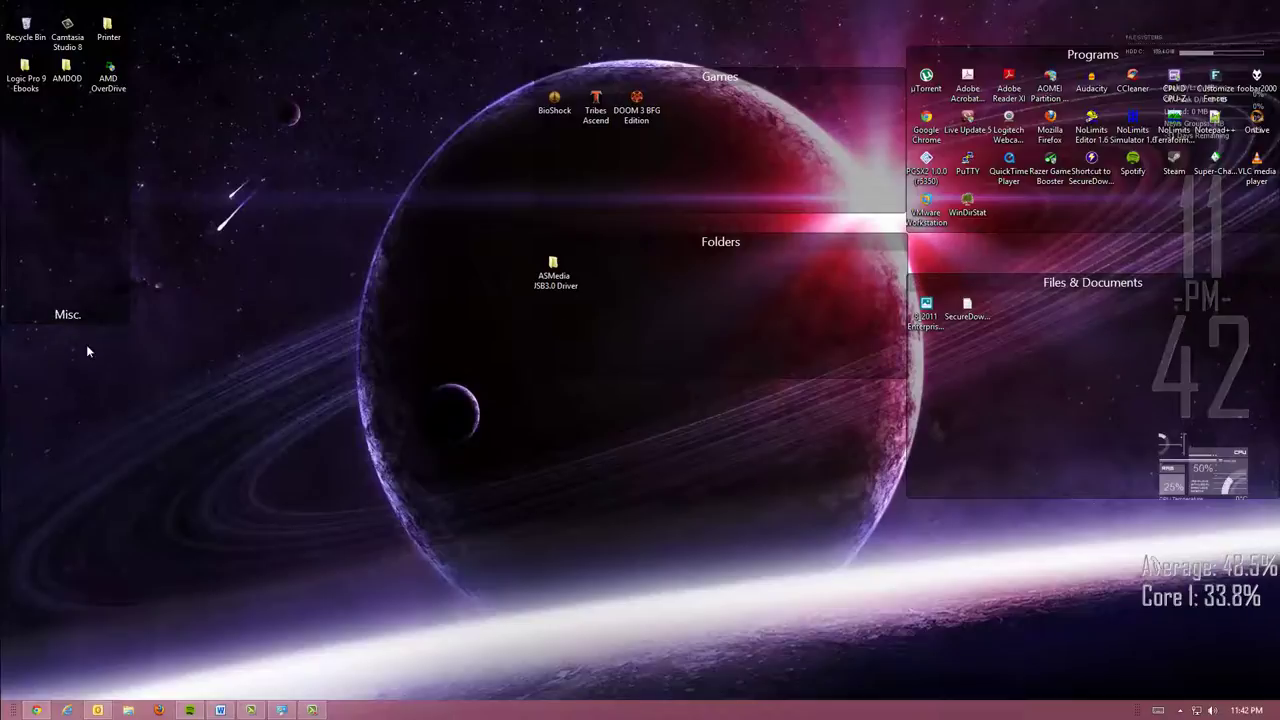
- Move the Misc. fence up into the desktop's upper-left corner
left_click_drag(92, 321, 100, 108)
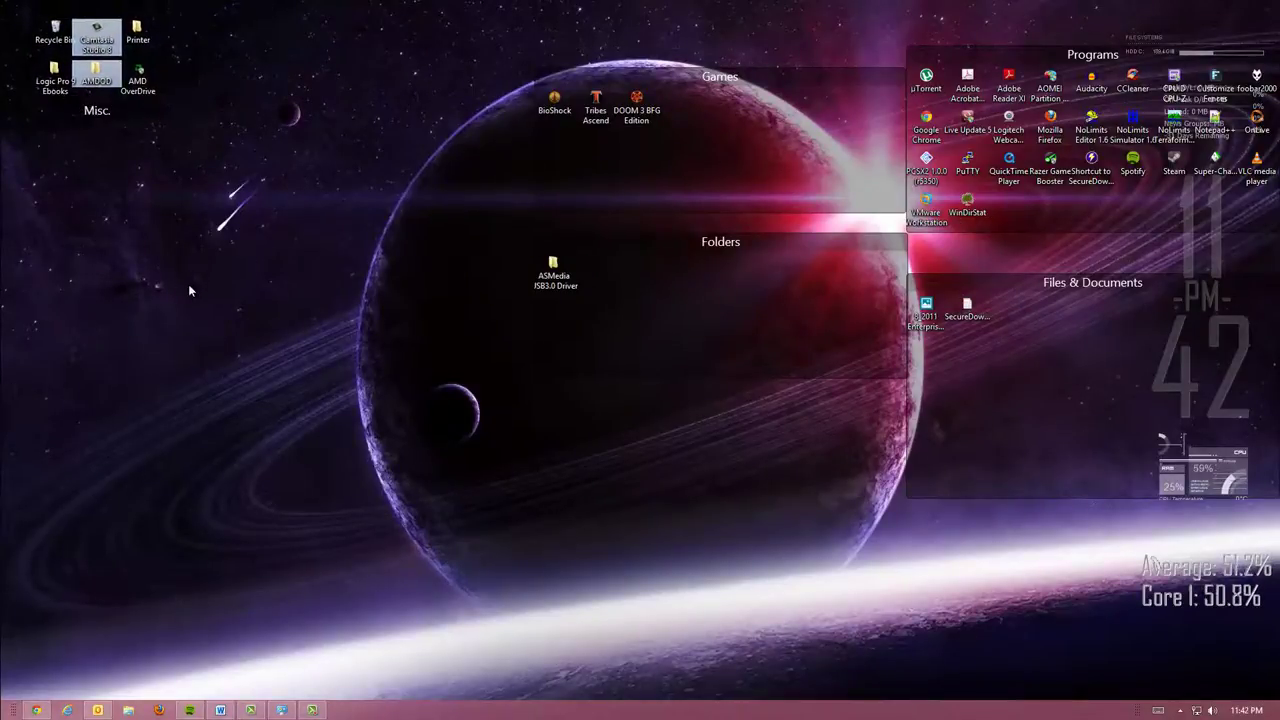
left_click_drag(191, 300, 281, 670)
left_click(295, 686)
- Switch to Chrome, search the Stardock site for fences and open the Fences product page
left_click(36, 711)
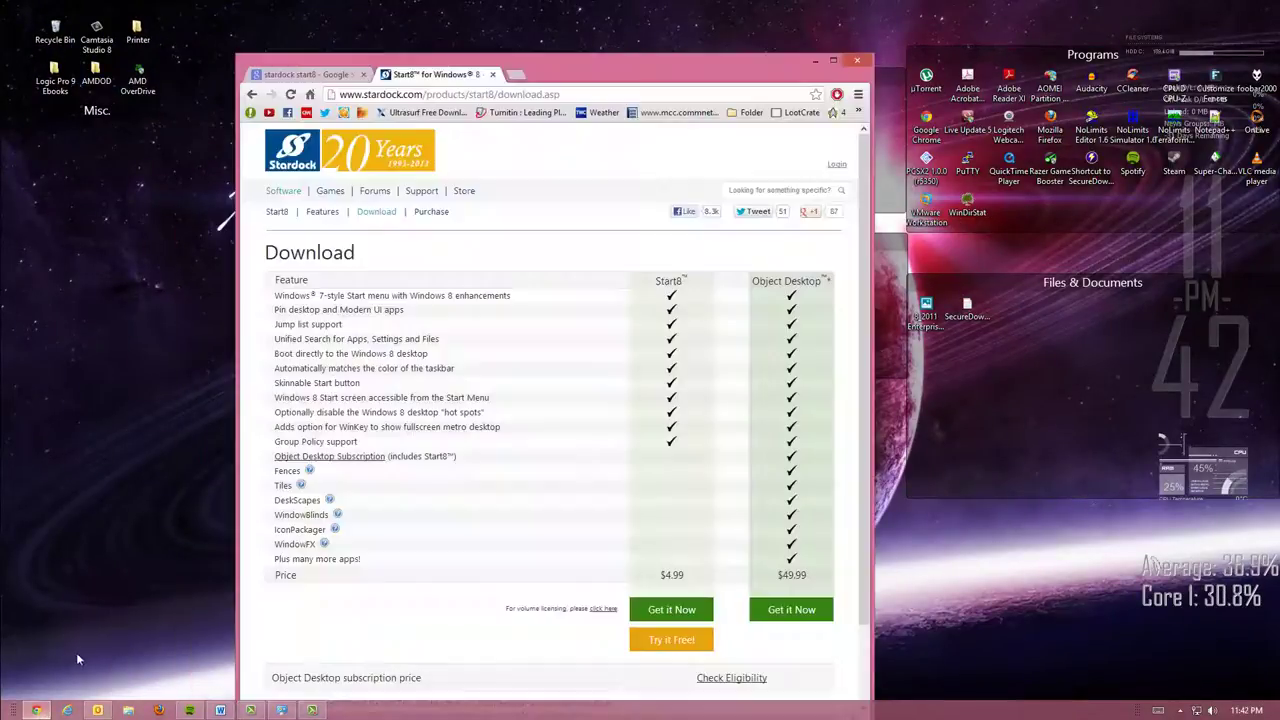
left_click(285, 163)
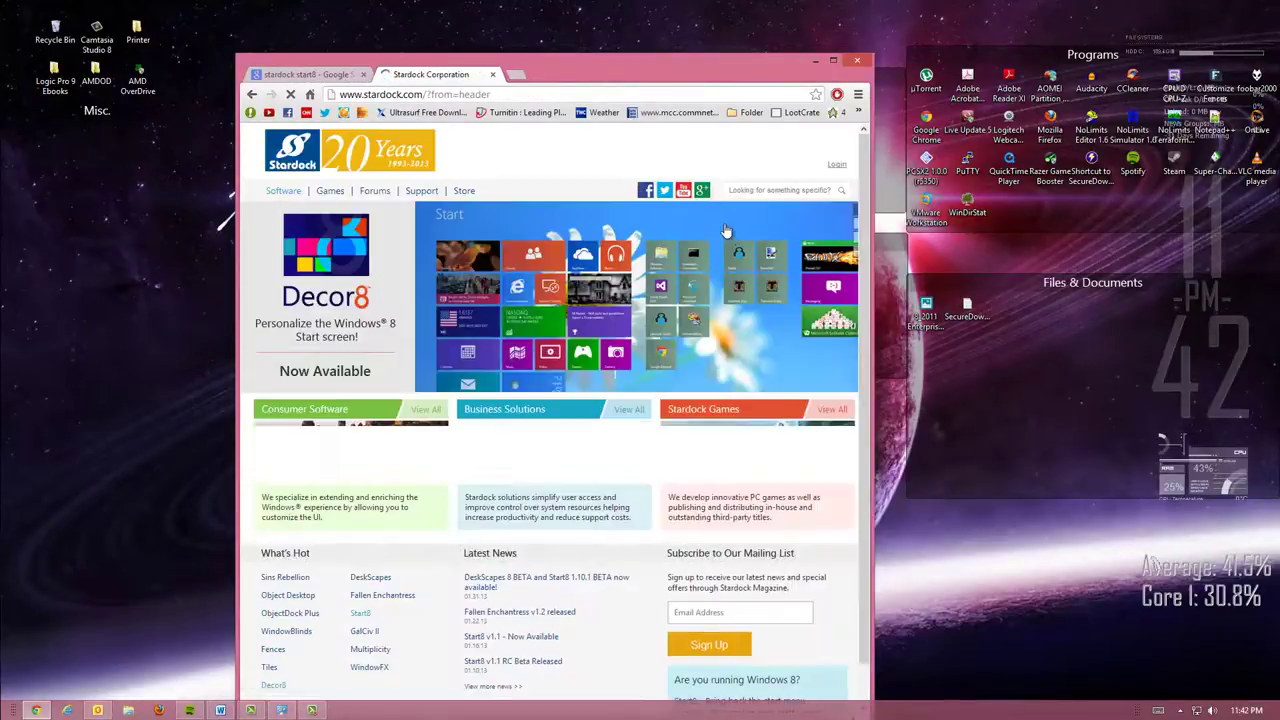
left_click(762, 191)
type("fences")
key("Return")
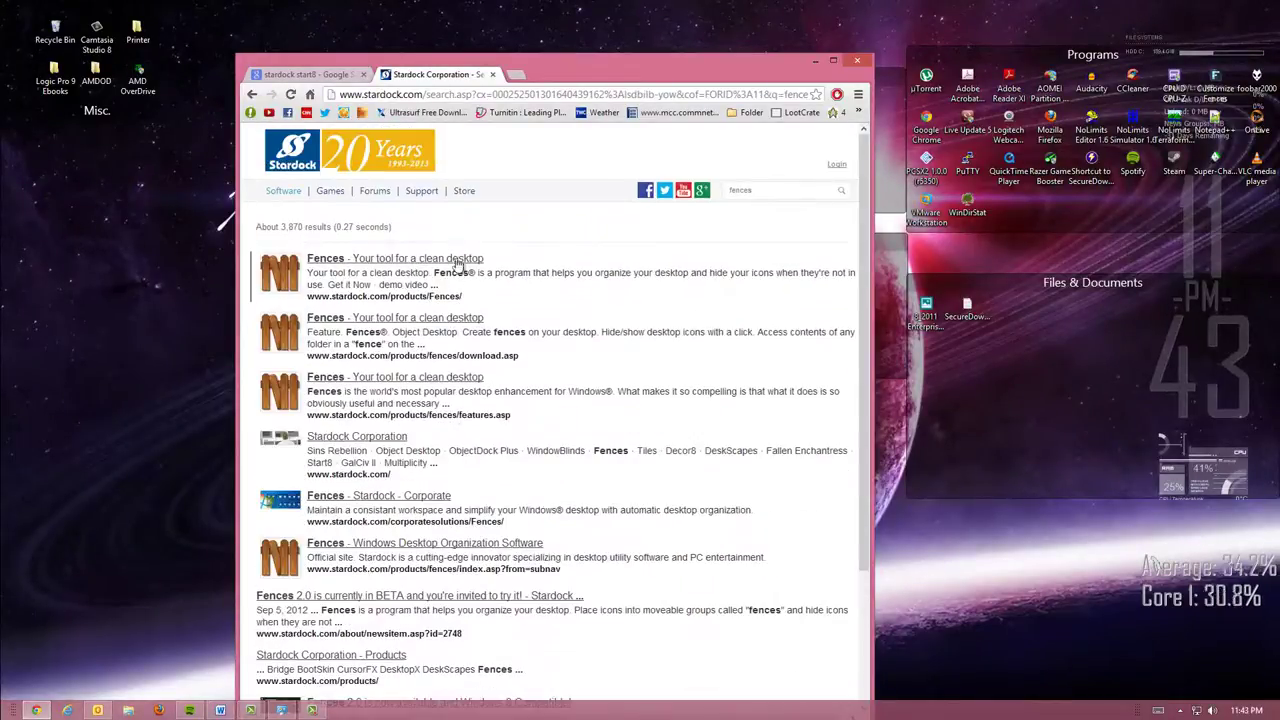
left_click(448, 258)
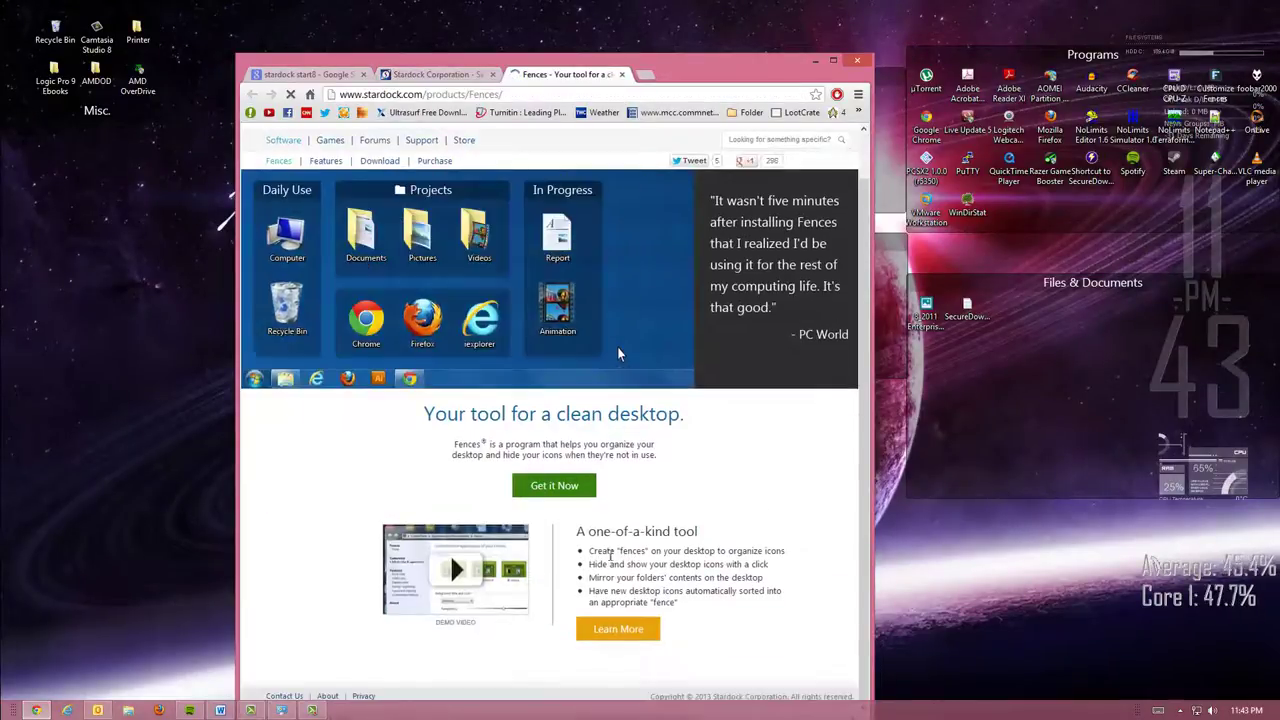
- Read through the Fences features page and open the product's download page
left_click(603, 350)
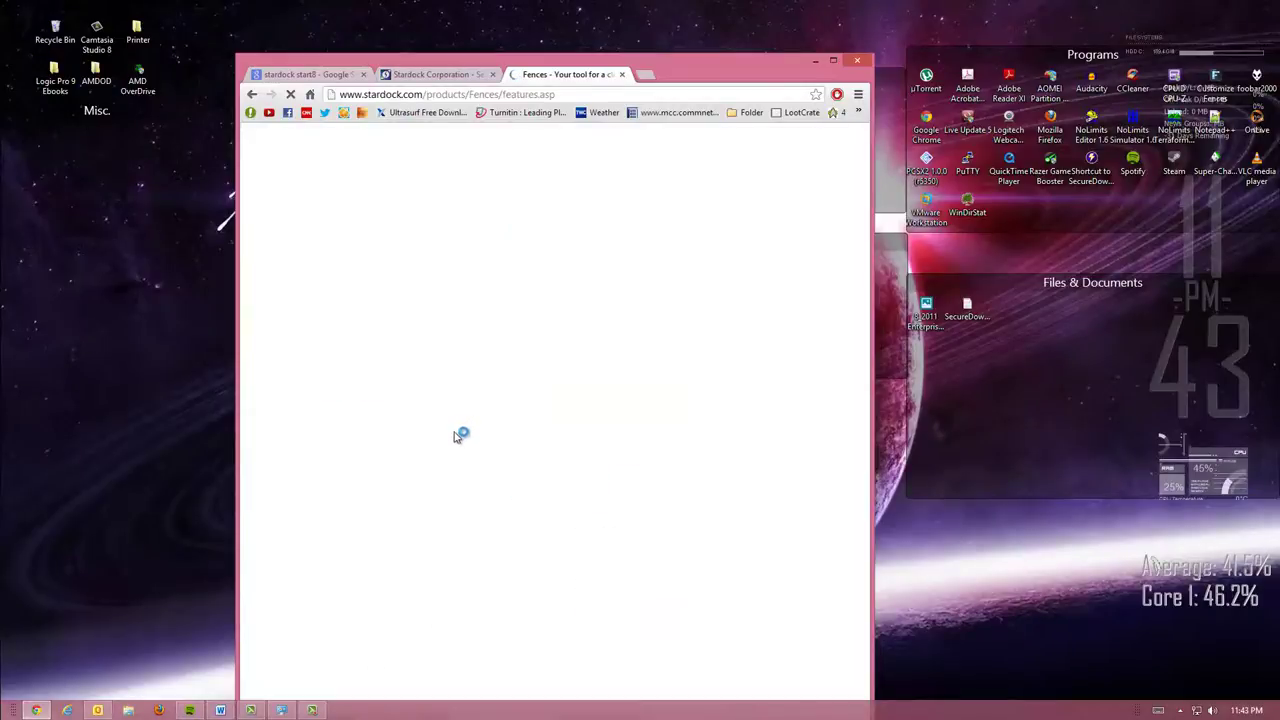
scroll(560, 400, "down", 15)
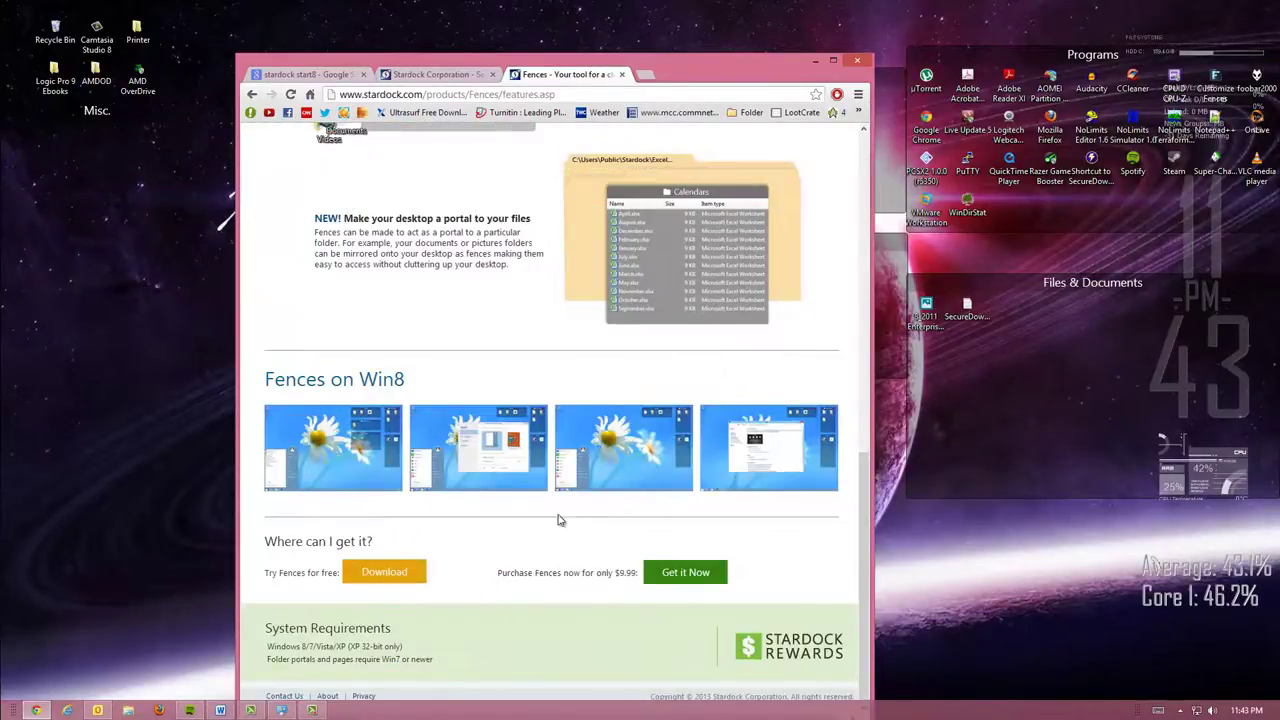
scroll(650, 430, "up", 1)
scroll(650, 430, "up", 11)
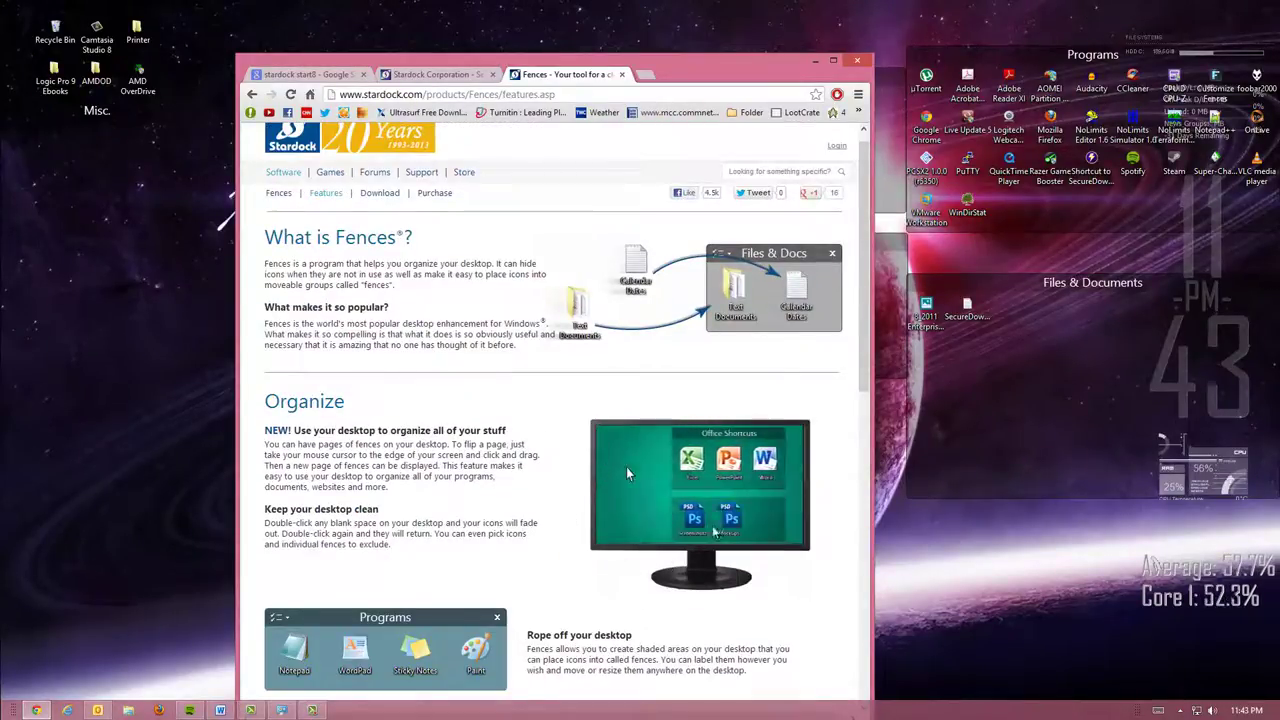
scroll(734, 467, "down", 10)
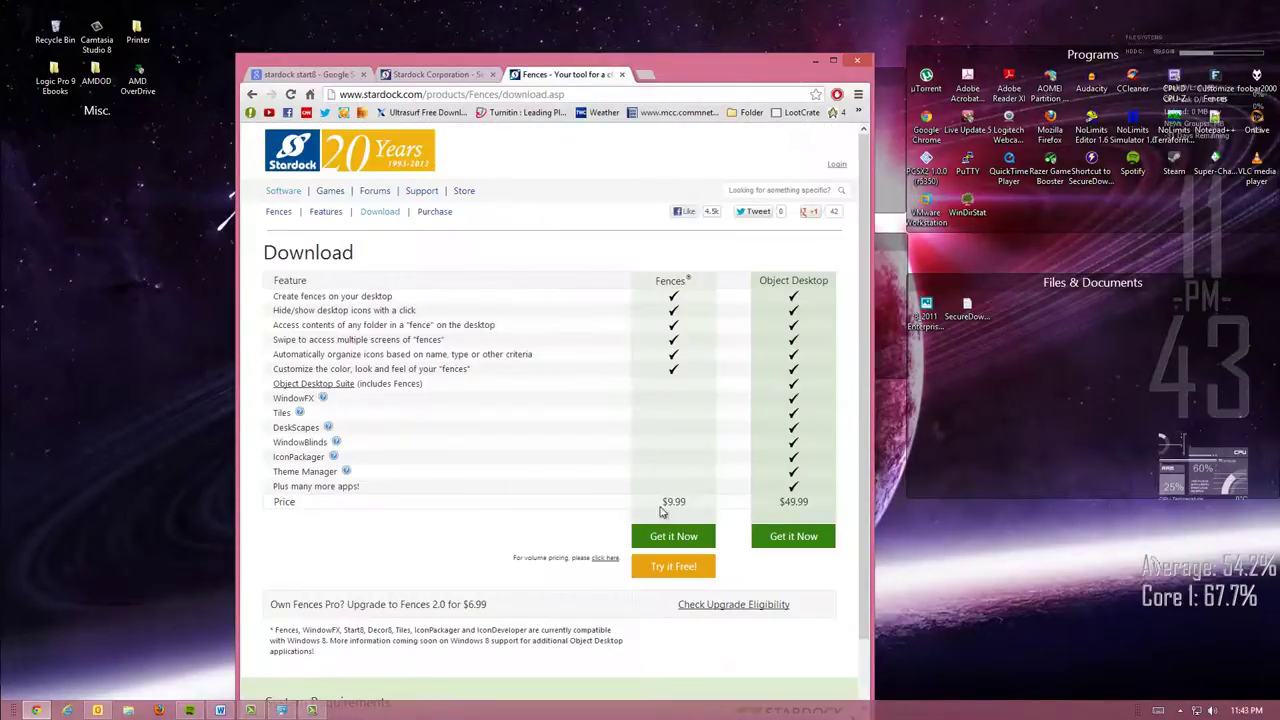
- Open the free trial request for Fences 2.0, dismiss it and minimize the browser window
left_click(678, 567)
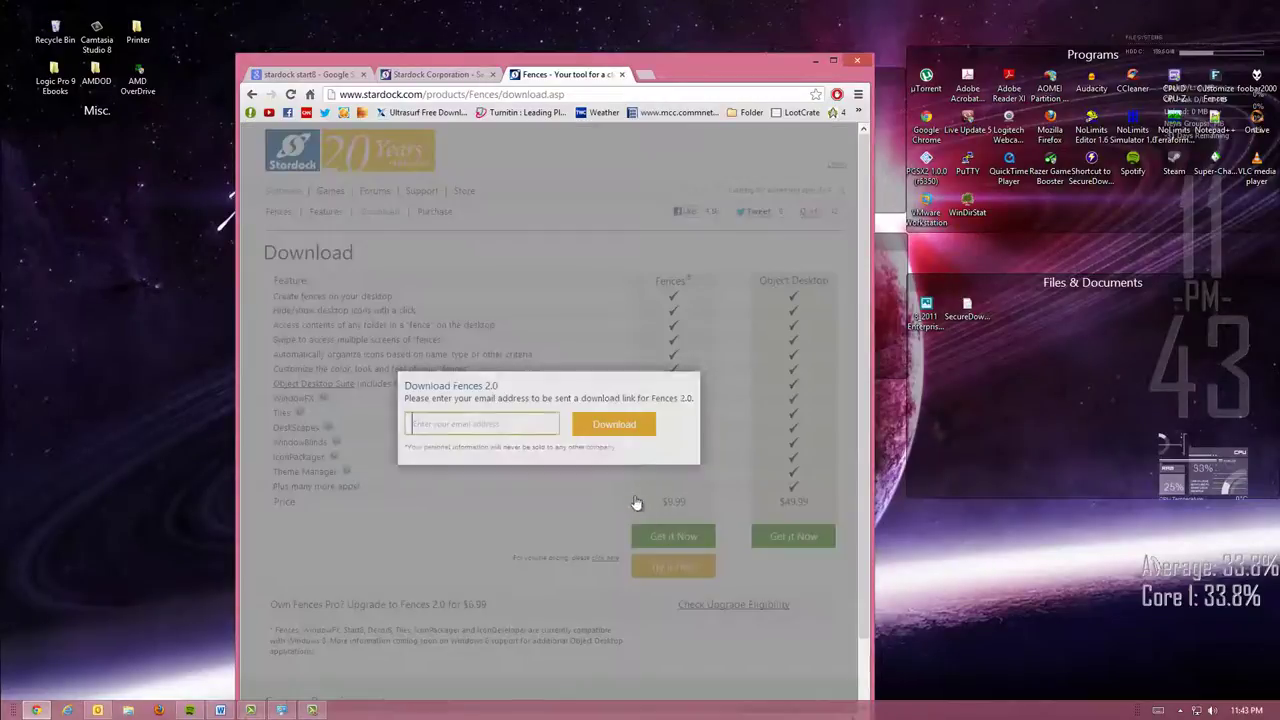
left_click(700, 370)
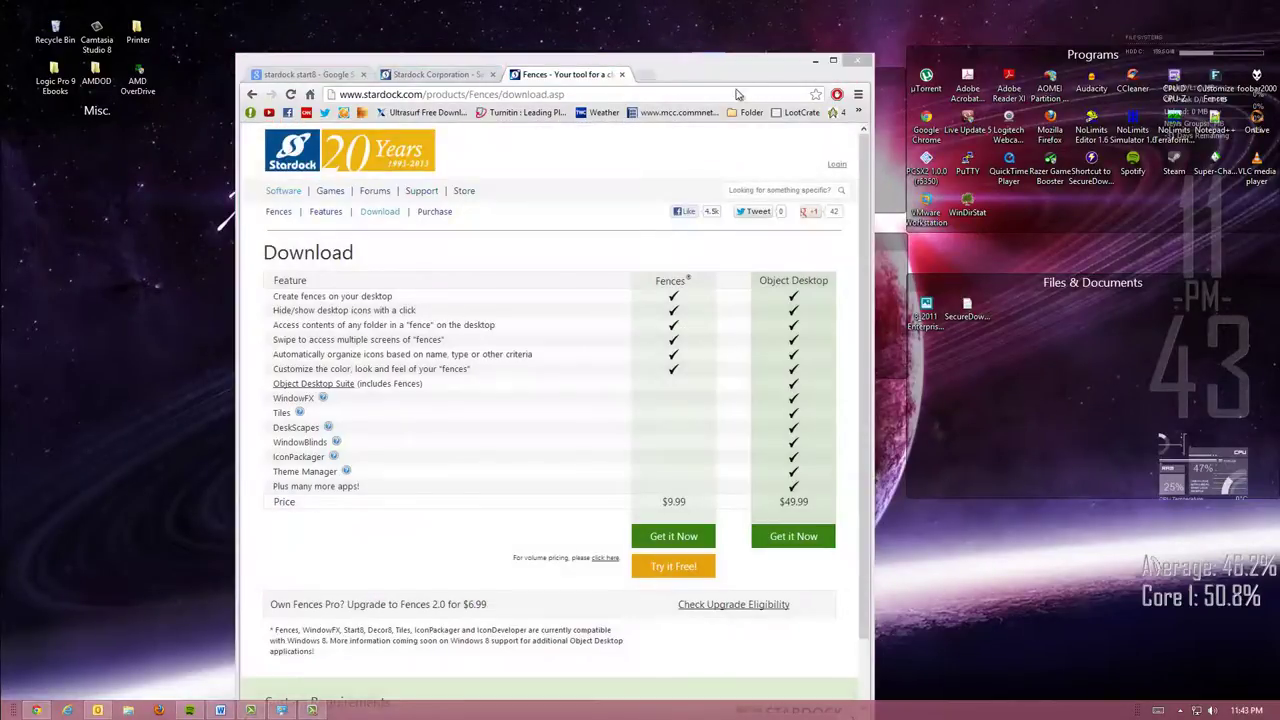
left_click_drag(744, 61, 847, 358)
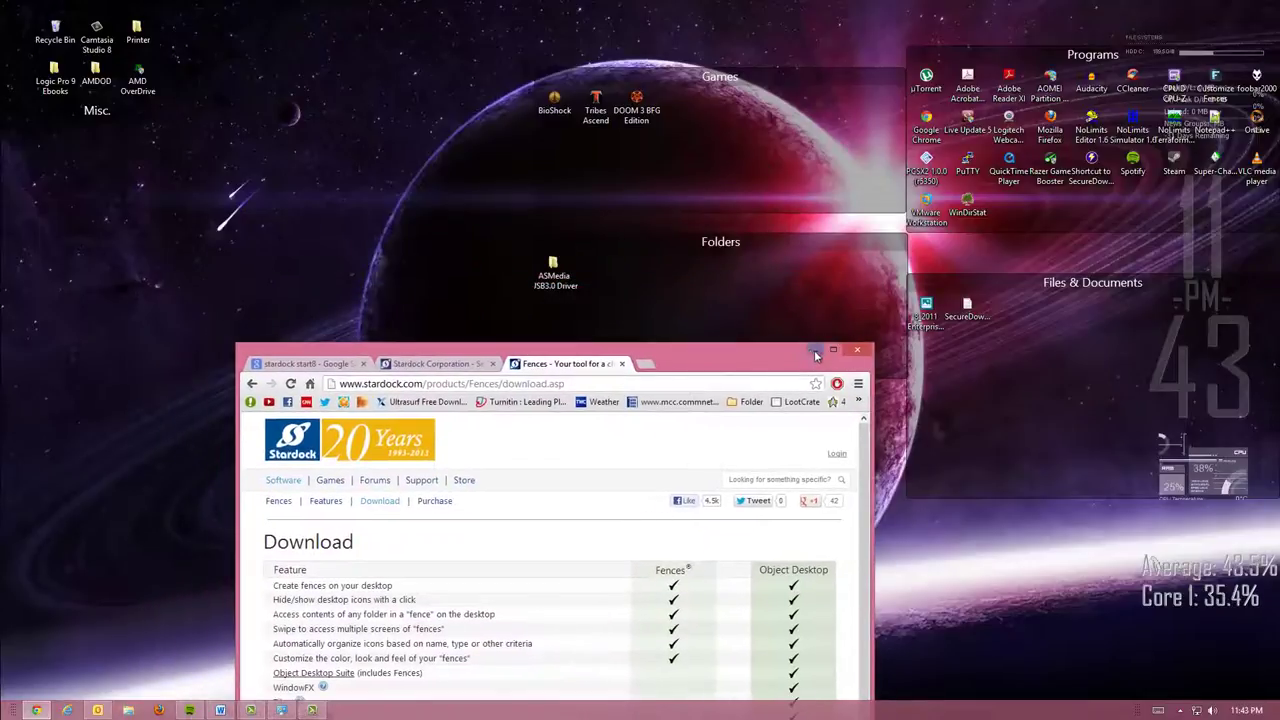
left_click(816, 352)
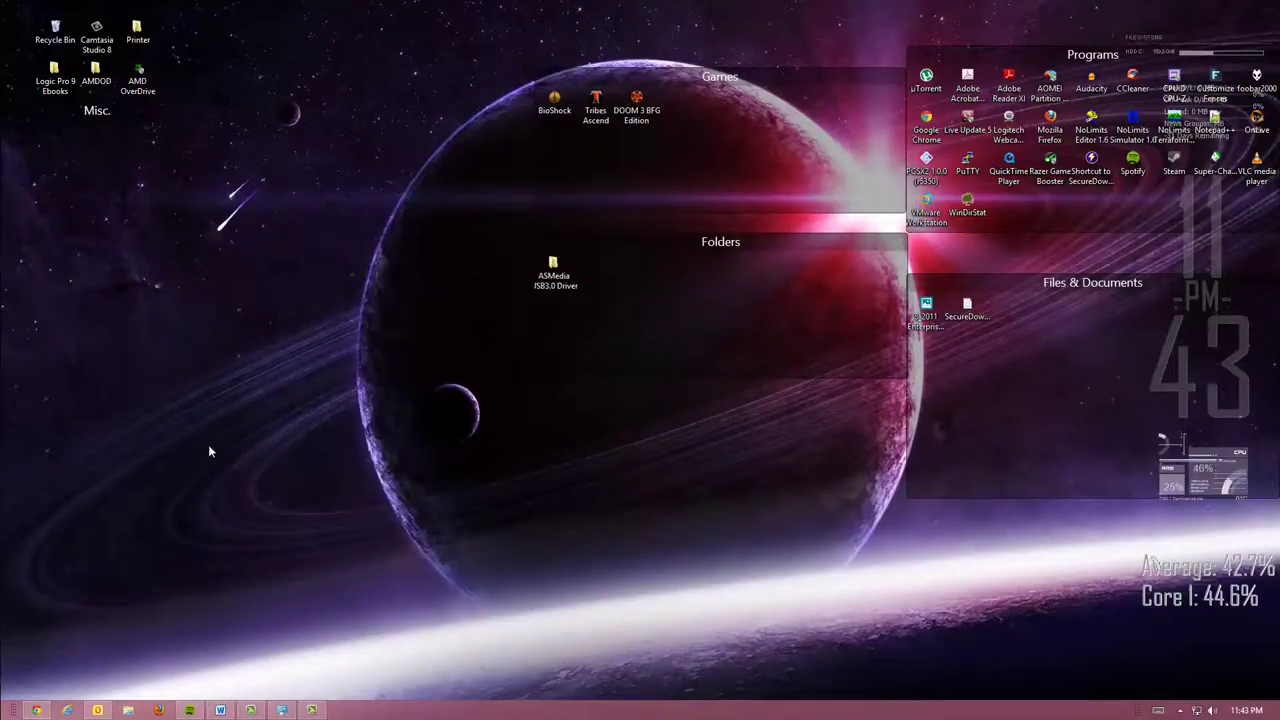